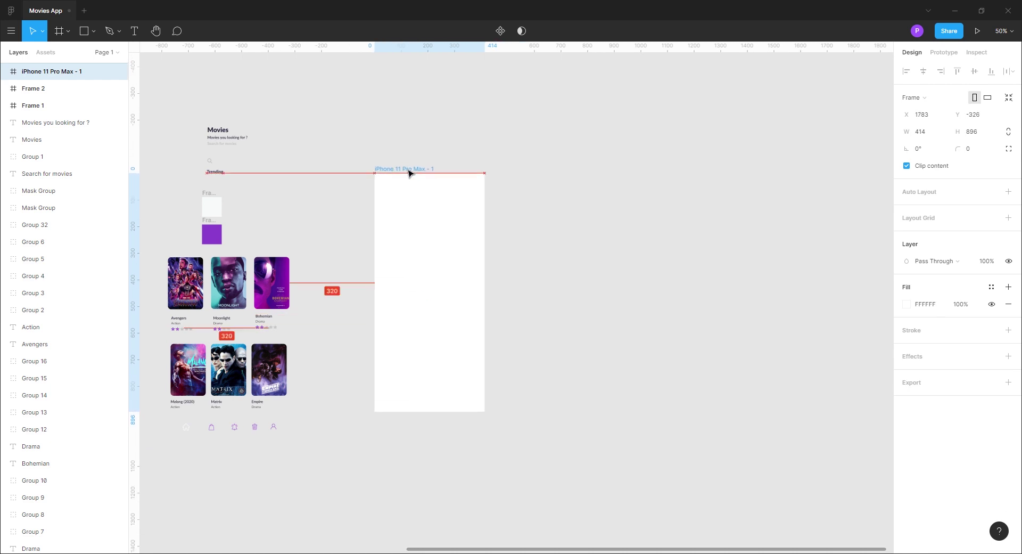
Rename the iPhone 11 Pro Max - 1 frame as Movies.
double_click(69, 73)
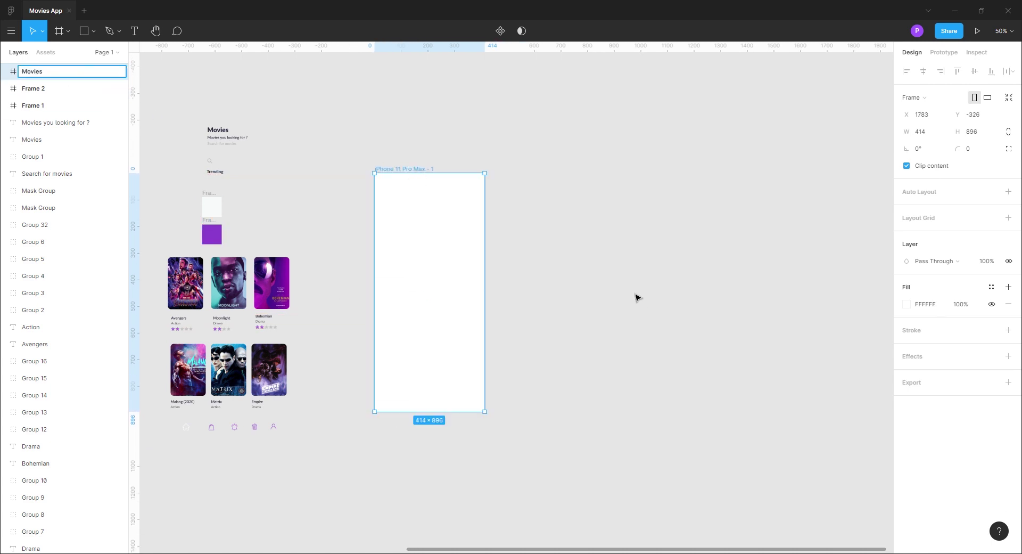
click(580, 277)
Add a layout grid of 6 columns with a margin of 20 to the Movies frame.
click(390, 172)
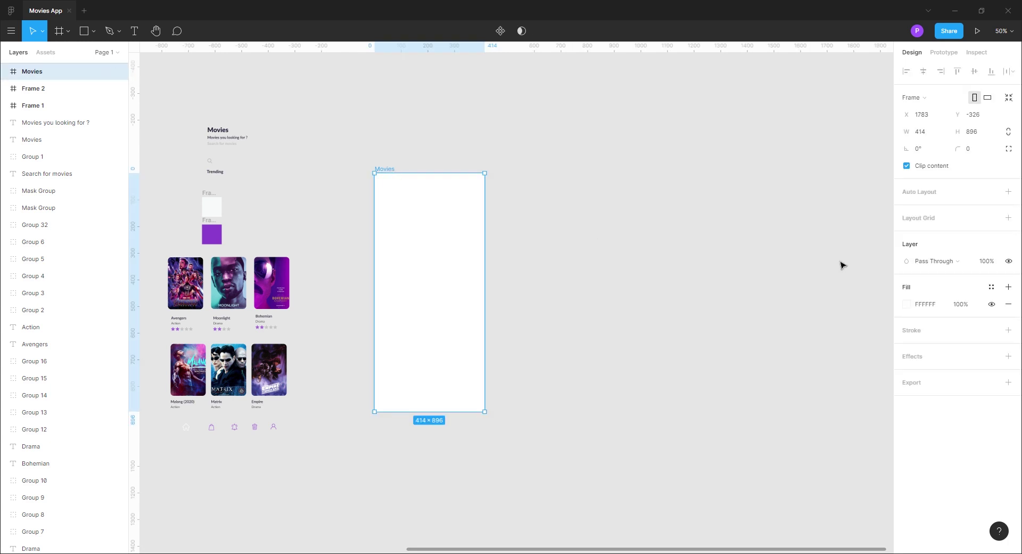
click(1008, 218)
click(908, 236)
click(795, 239)
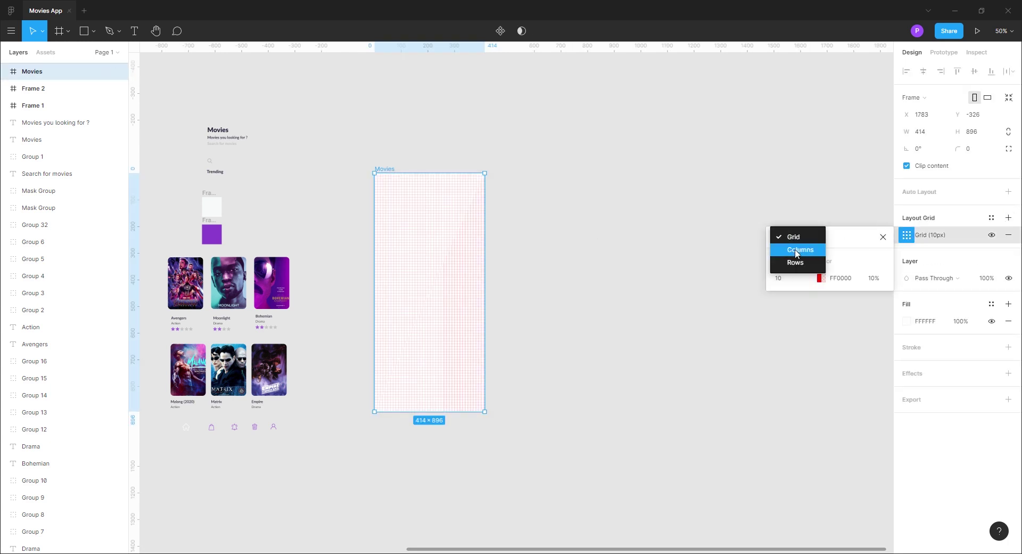
click(794, 250)
key(Up)
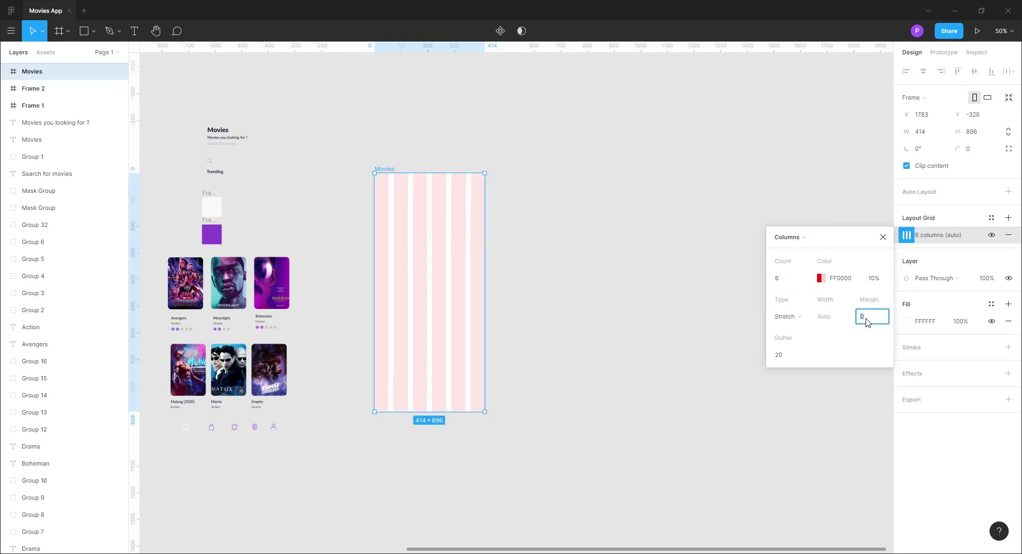
text(20)
key(Return)
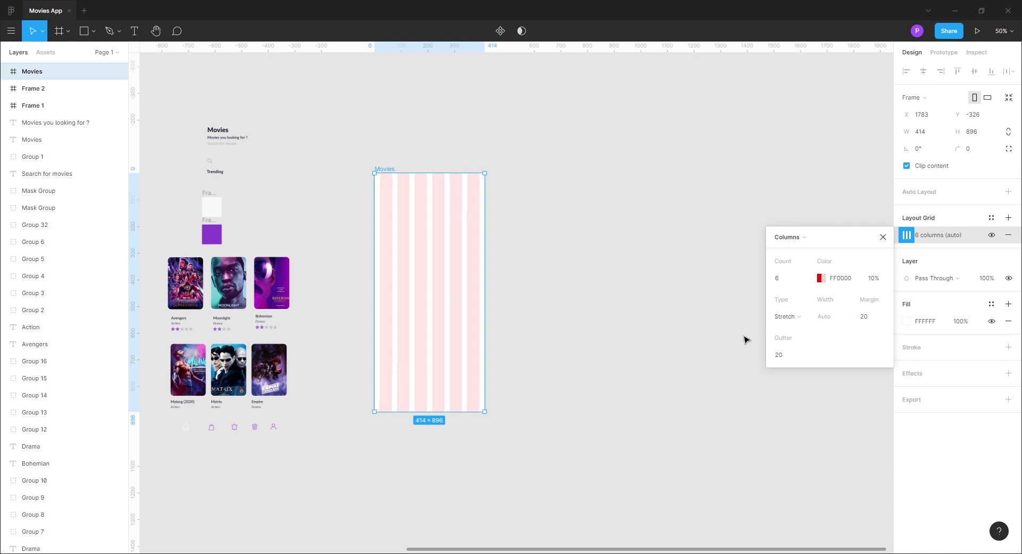
click(883, 237)
click(673, 285)
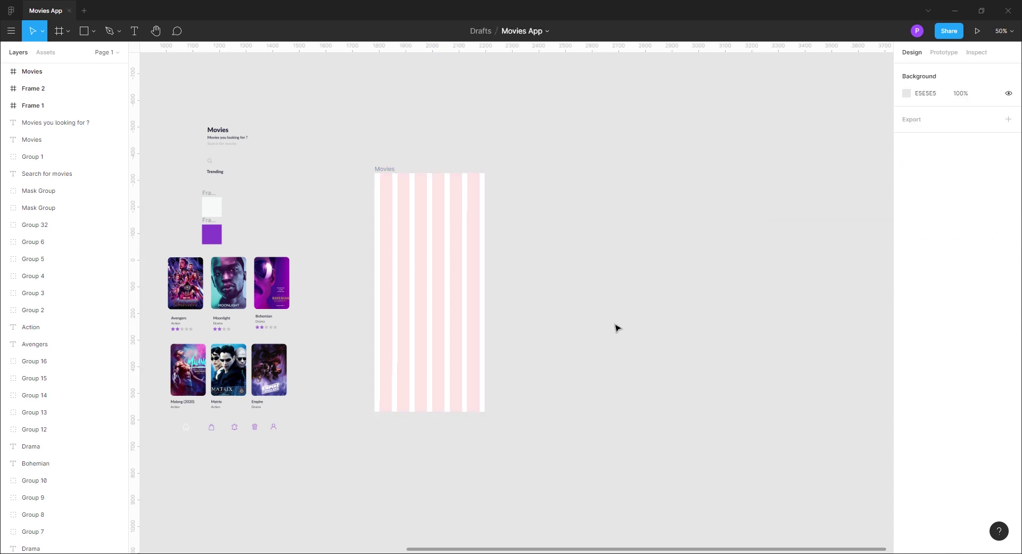
Move the "Movies" heading text into the Movies frame near its upper edge, at X 19, Y 35.
click(381, 178)
key(shift+0)
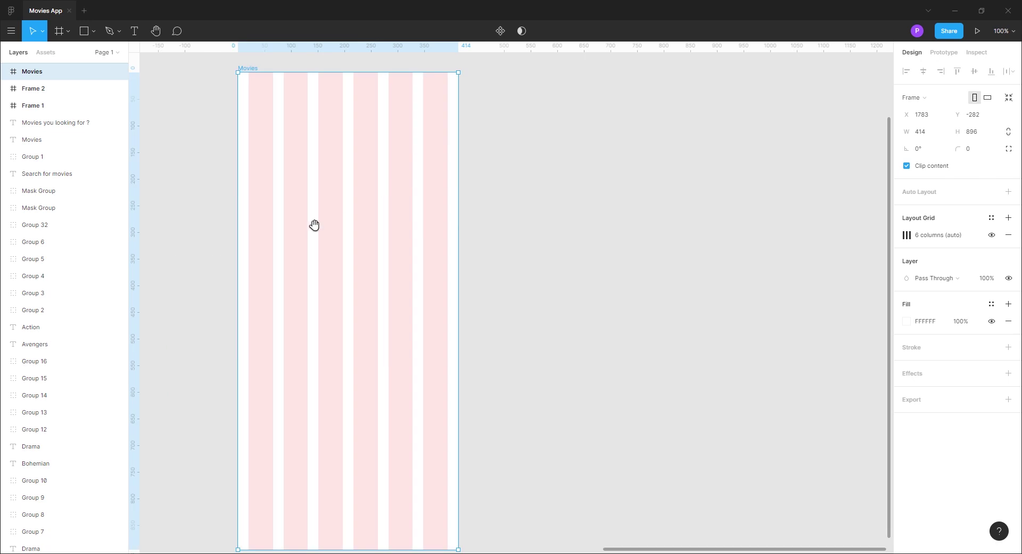
drag(314, 225, 436, 353)
click(419, 292)
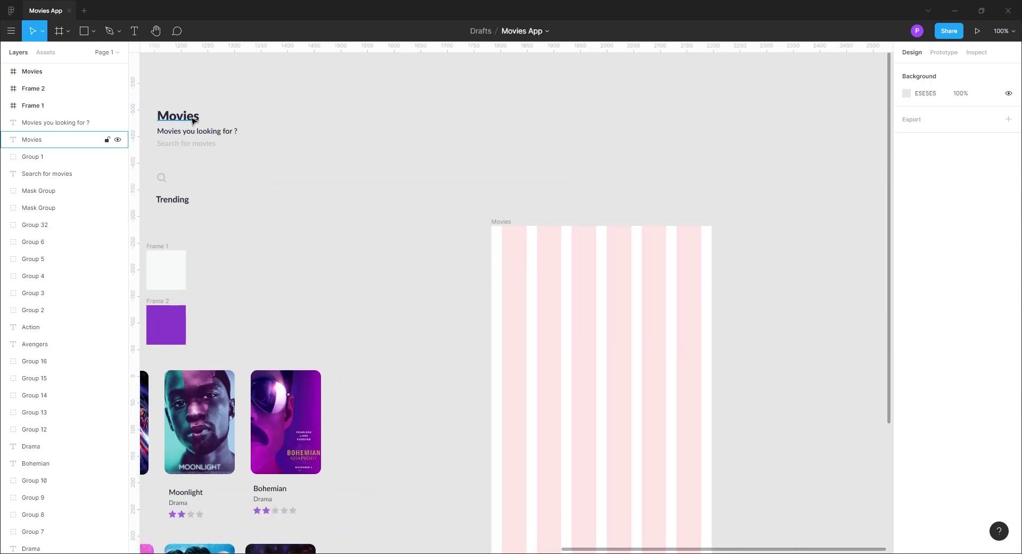
drag(193, 121, 539, 256)
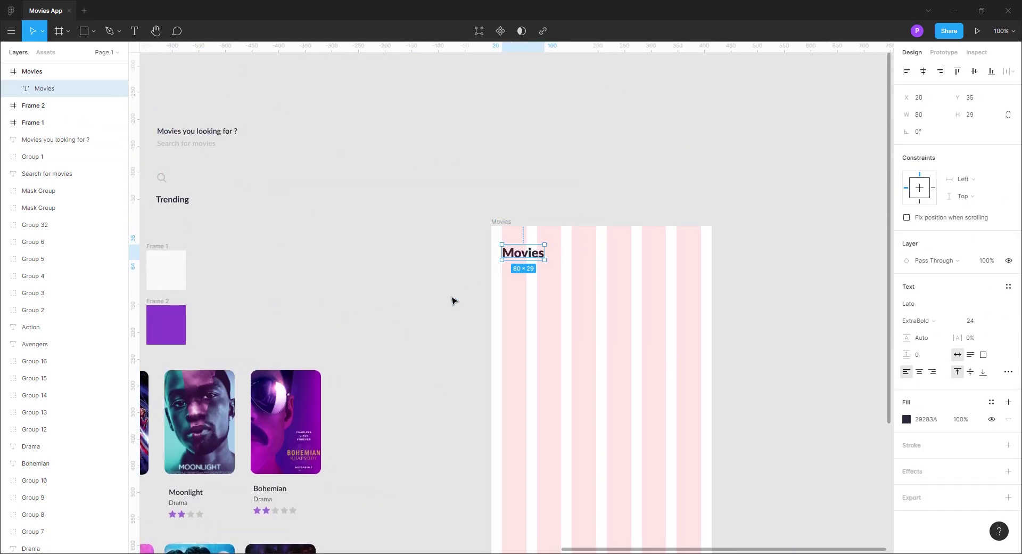
key(plus)
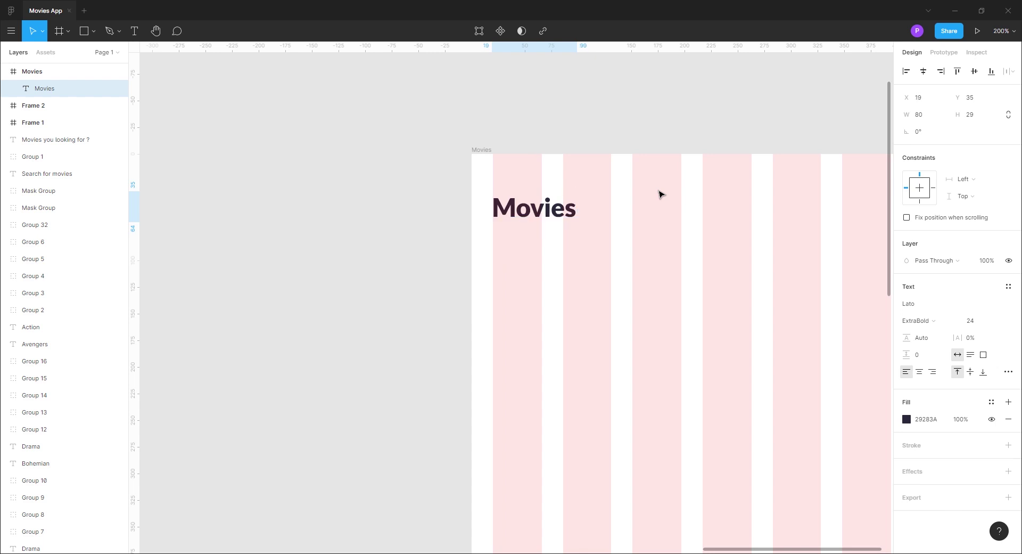
Move the "Movies you looking for ?" text directly below the heading, at X 19, Y 69.
key(minus)
drag(232, 136, 579, 270)
key(plus)
drag(517, 320, 438, 349)
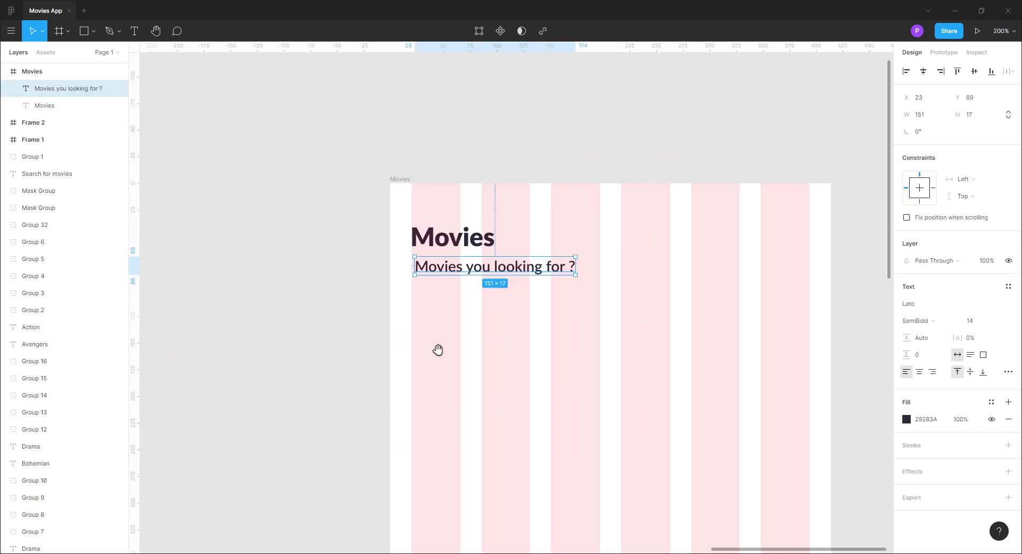
key(Left)
key(Left)
key(Left)
key(Left)
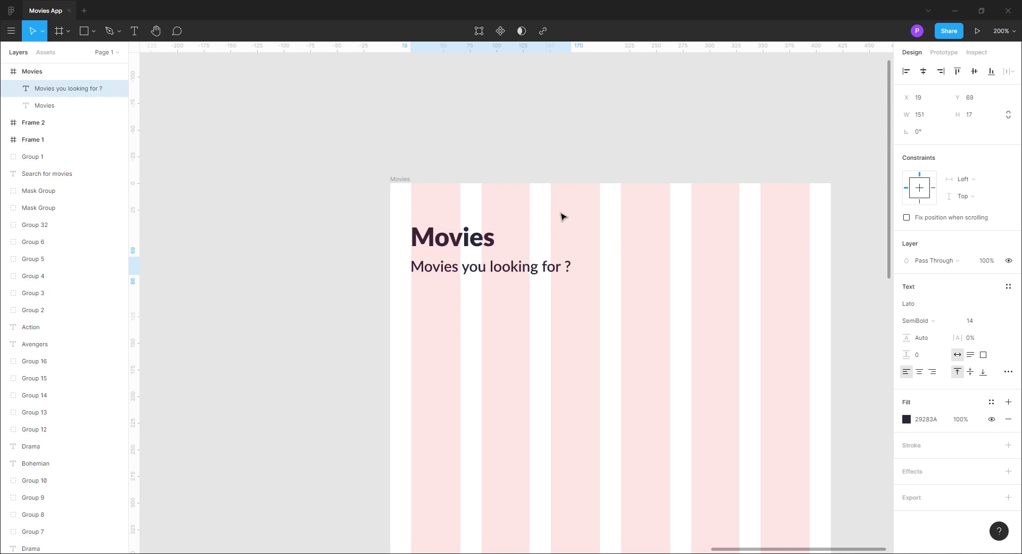
Draw a 374 × 43 rectangle below the subtitle at X 20, Y 110 and set its corner radius to 33.
key(minus)
click(397, 340)
drag(403, 415, 469, 350)
drag(456, 308, 445, 315)
key(r)
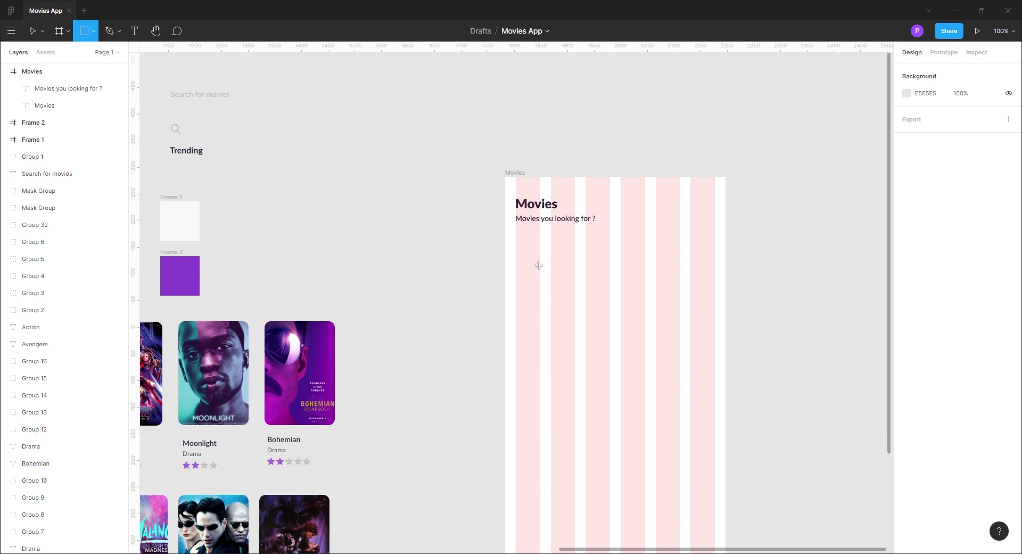
drag(516, 235, 715, 259)
text(30)
key(Return)
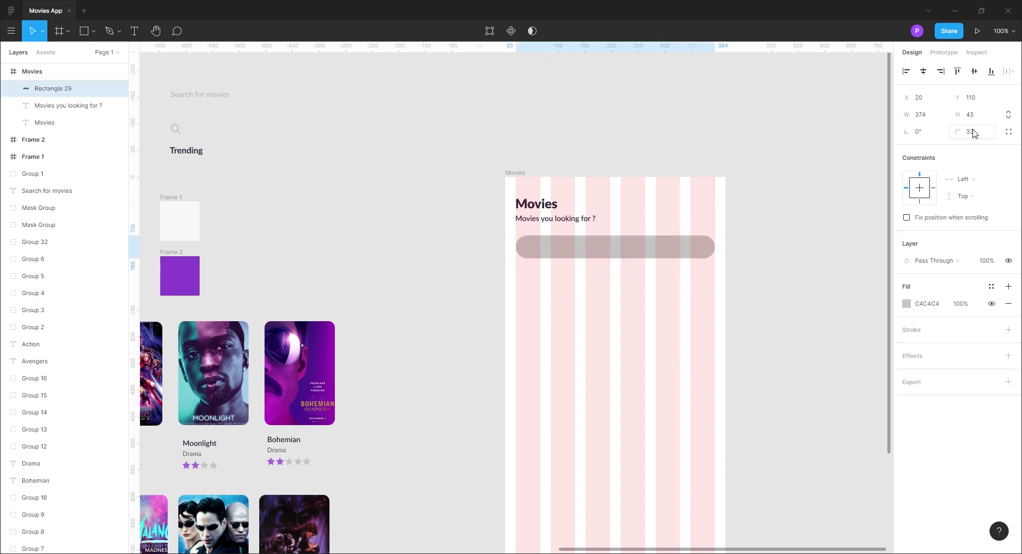
Hide the column layout grid of the Movies frame.
click(508, 174)
click(992, 235)
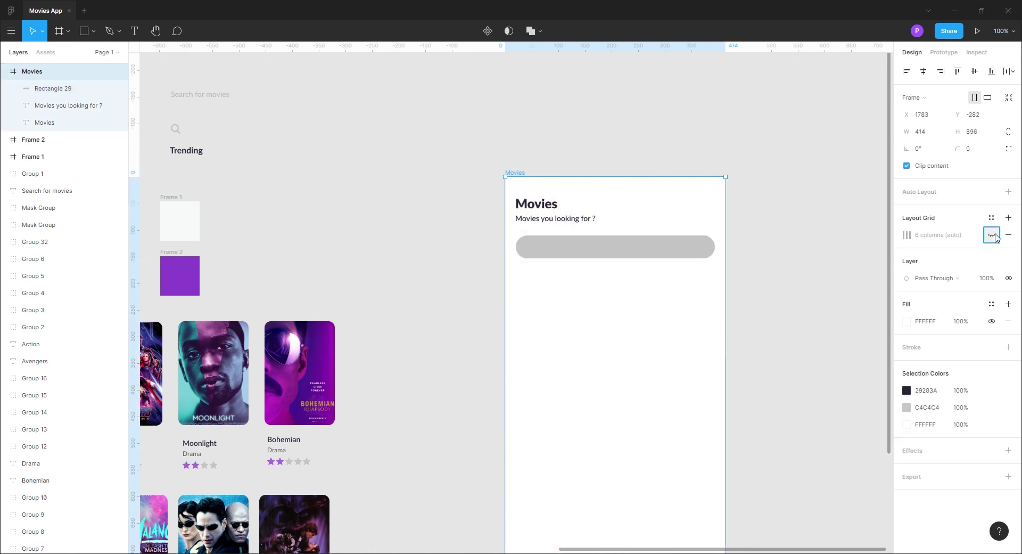
click(824, 238)
Set the Movies frame's fill to F8F9FA by sampling the color of Frame 1.
click(525, 176)
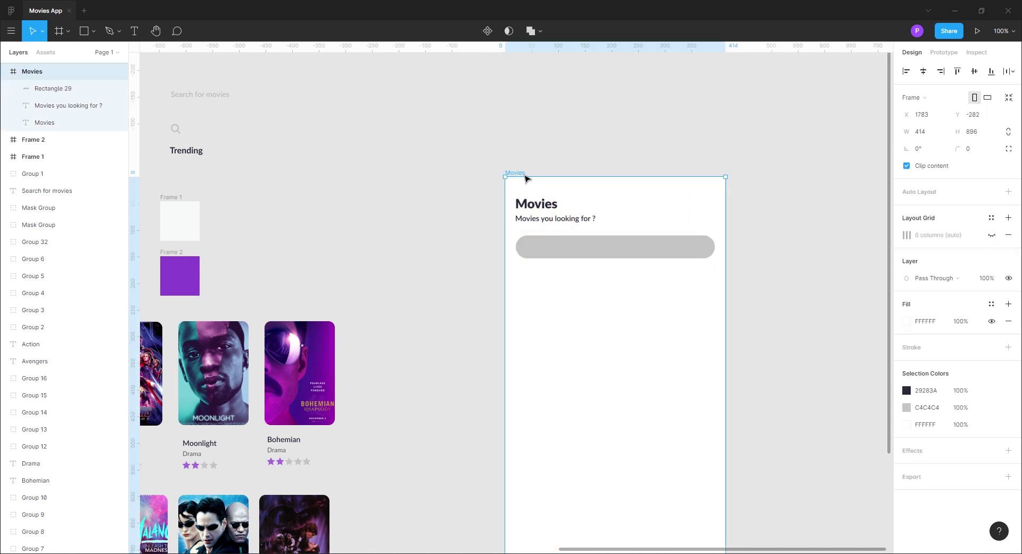
click(907, 321)
click(781, 435)
click(183, 222)
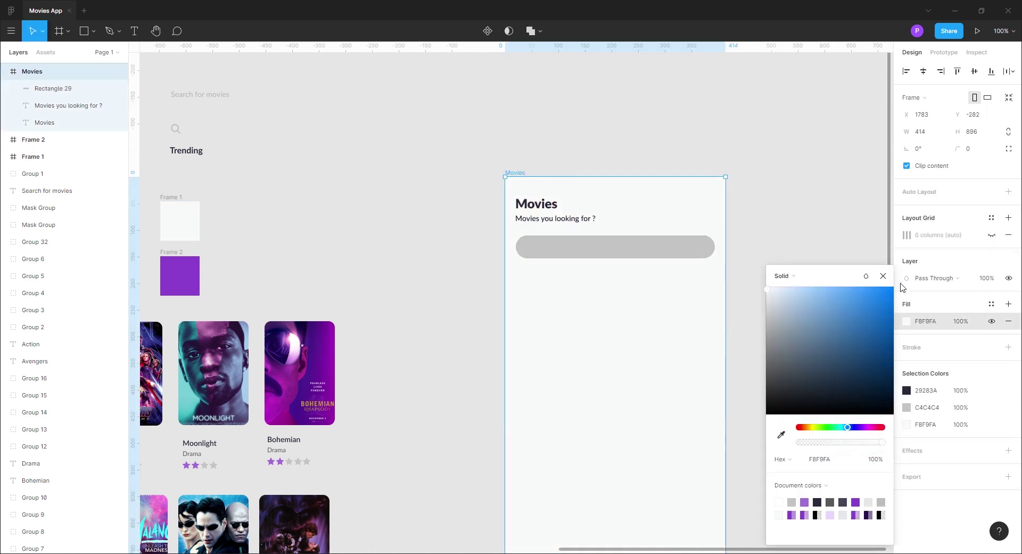
Change the rounded search bar rectangle's fill to white, FFFFFF.
click(711, 255)
click(907, 304)
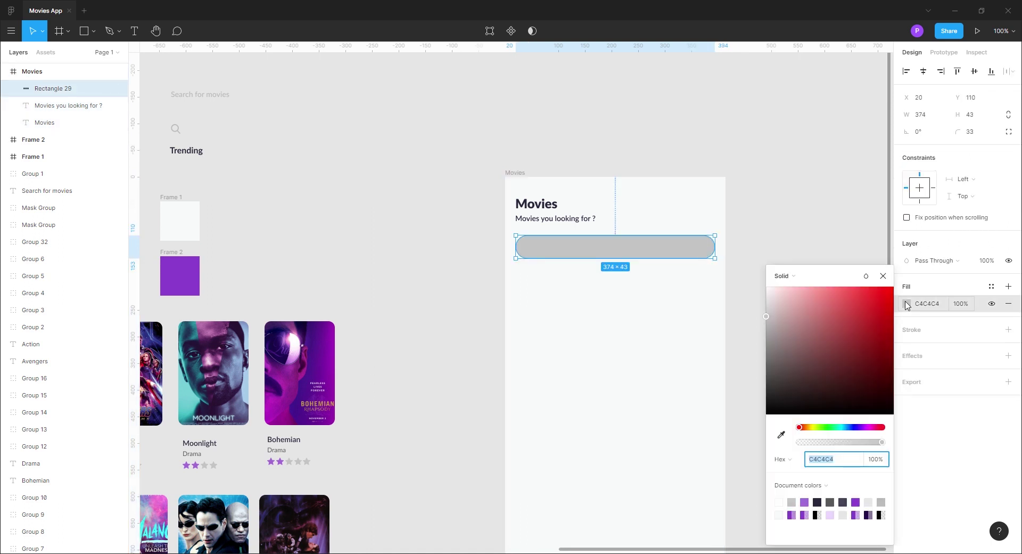
drag(767, 320, 767, 288)
click(883, 276)
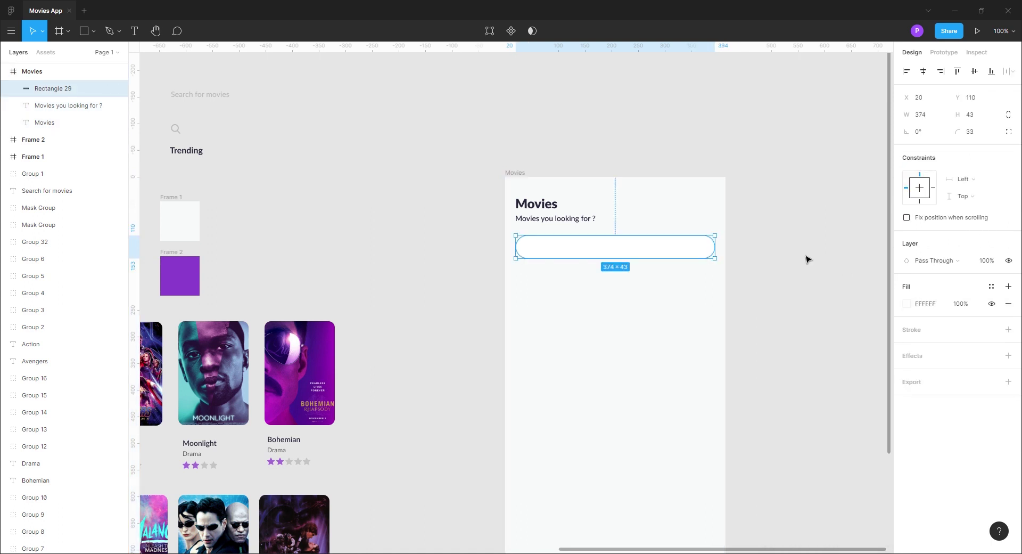
click(808, 258)
Add a drop shadow to the search bar rectangle with blur 12 and black color 000000 at 6% opacity.
click(668, 257)
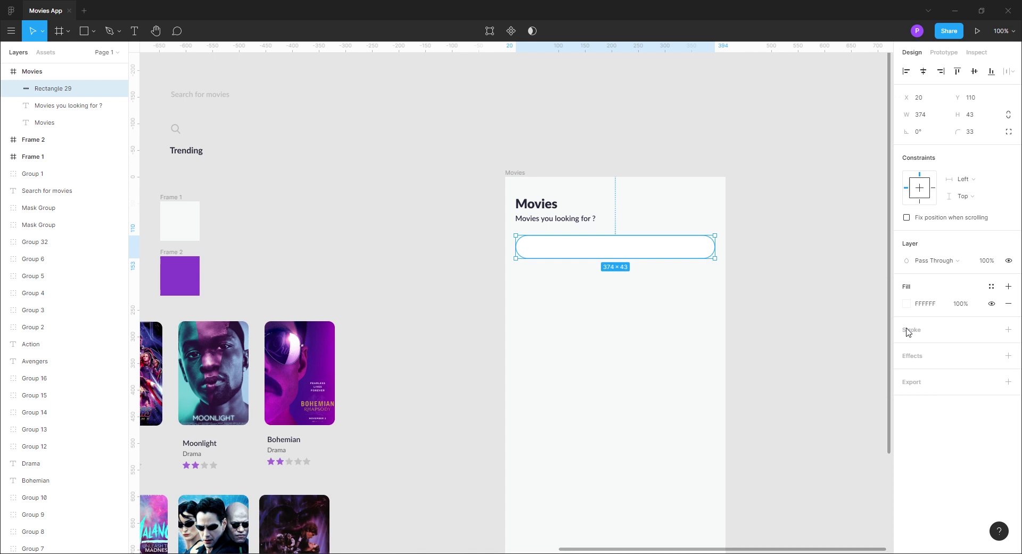
click(1008, 356)
click(906, 373)
click(863, 400)
text(1)
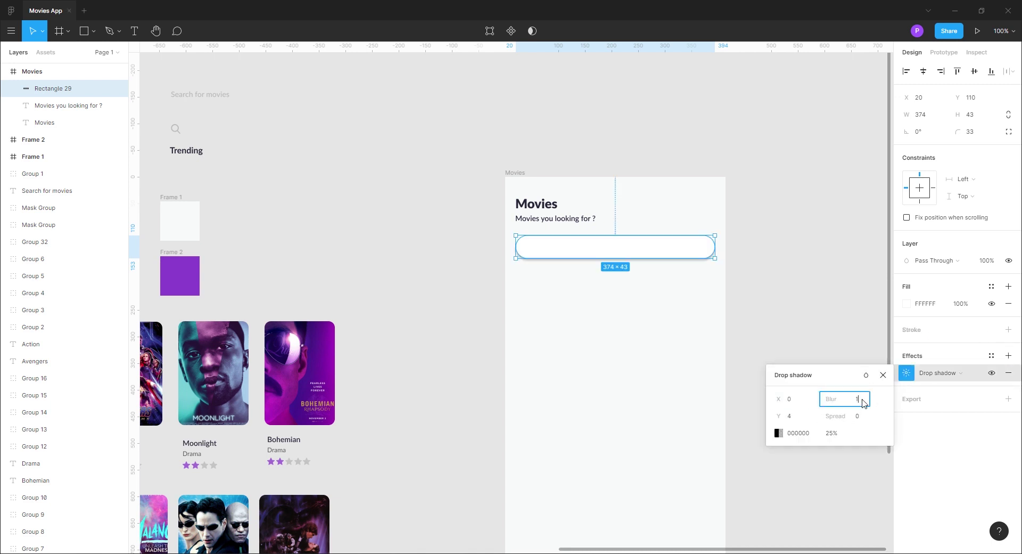
text(2)
key(Return)
click(779, 433)
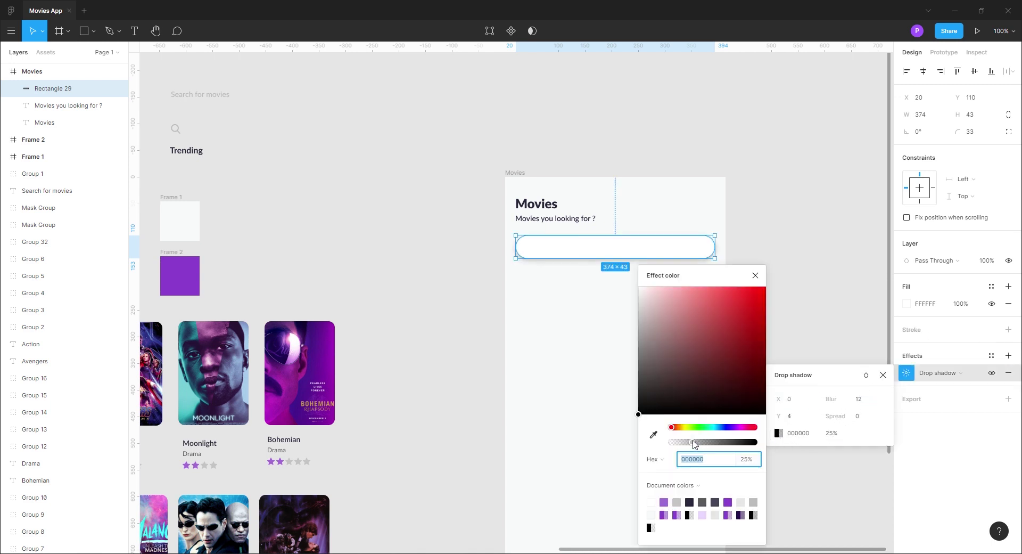
drag(694, 445, 681, 445)
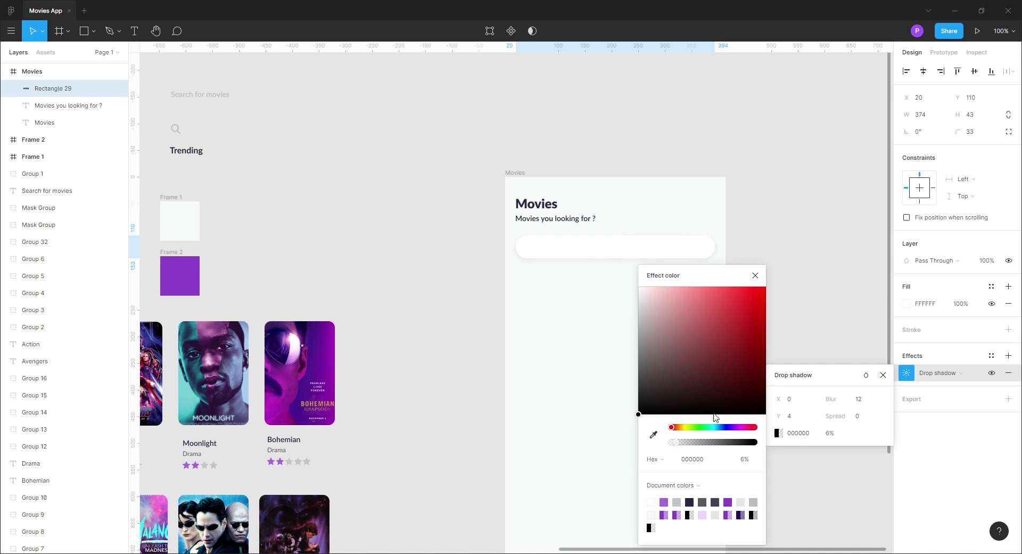
click(824, 349)
click(831, 331)
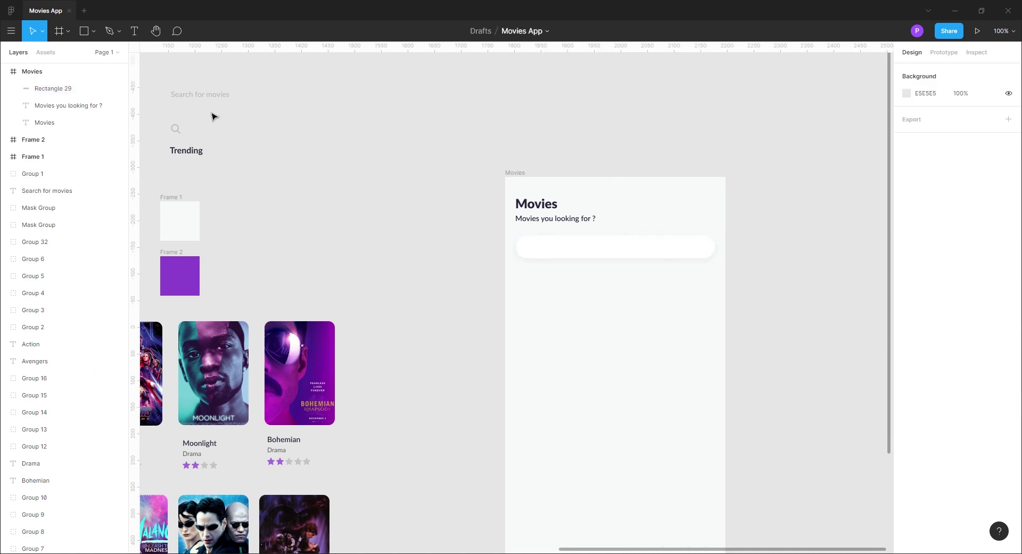
Move the "Search for movies" text and the magnifier icon into the search bar, and center-align the icon with the bar.
drag(201, 95, 623, 253)
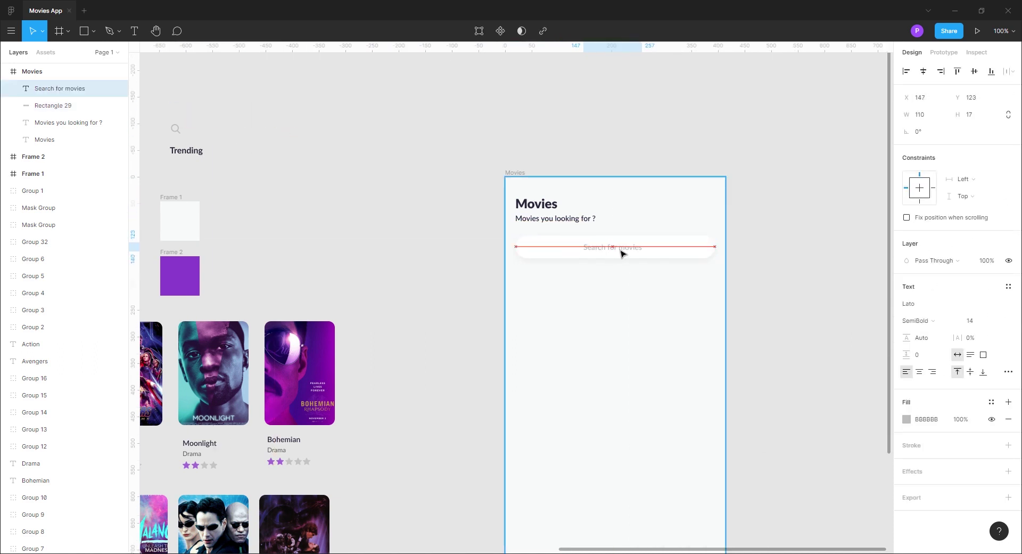
drag(176, 129, 536, 250)
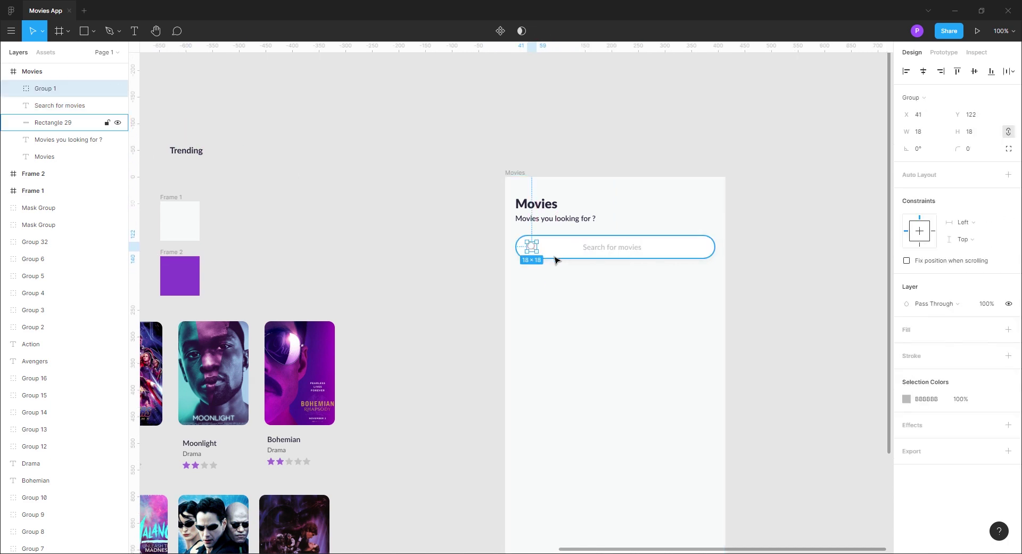
shift+click(605, 244)
click(925, 76)
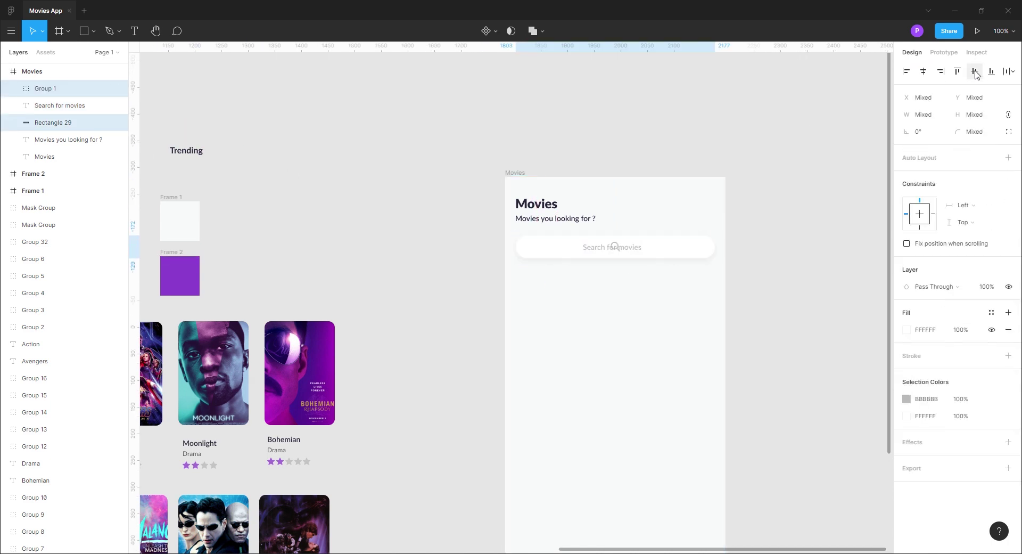
Reposition the magnifier icon at the start of the search bar, at X 42, Y 122.
click(759, 100)
click(615, 246)
key(shift+Left)
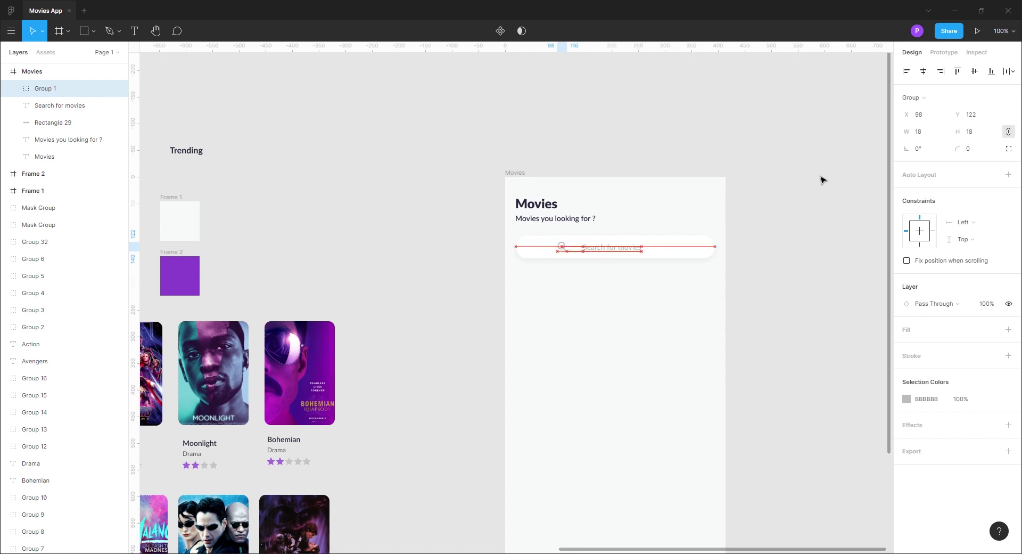
click(365, 302)
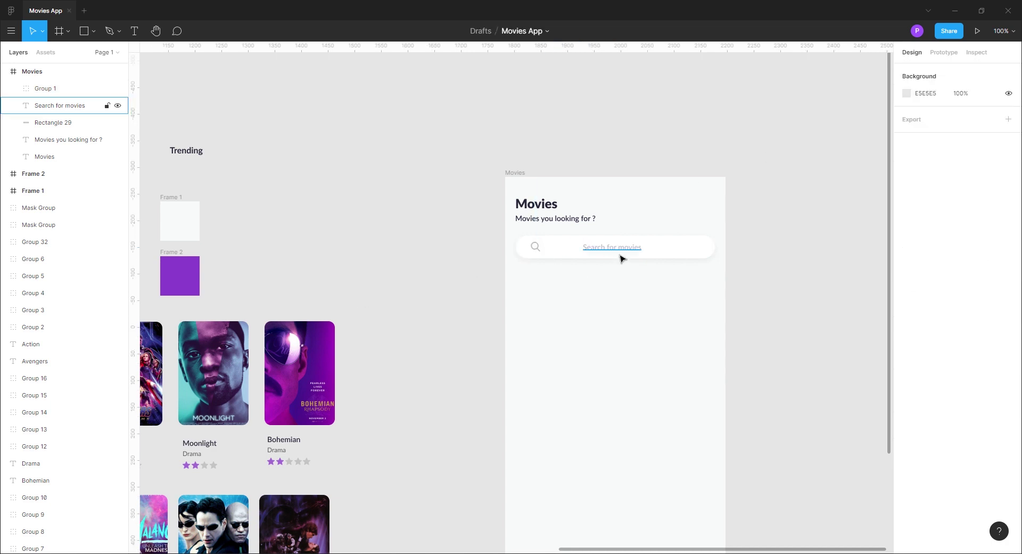
click(534, 246)
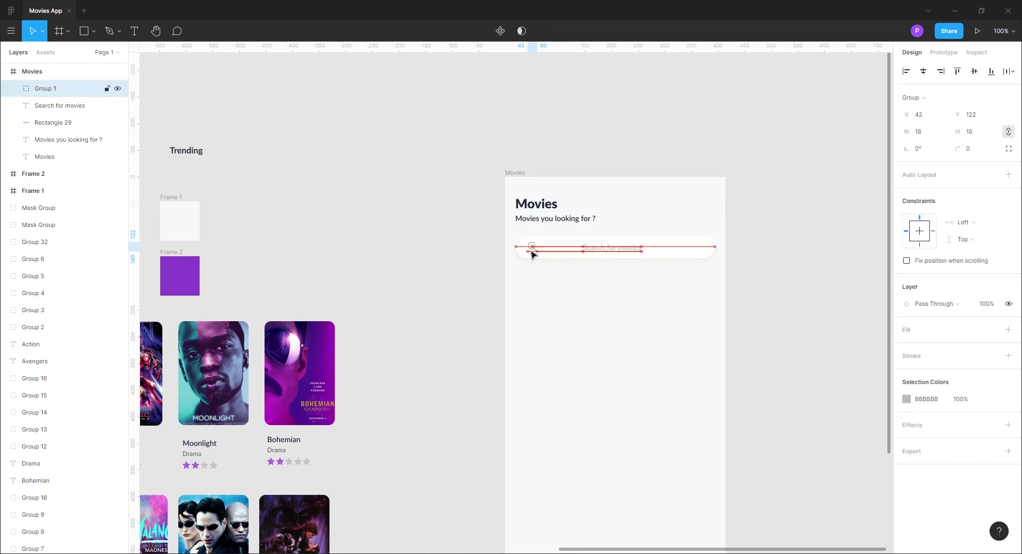
click(687, 285)
Shift the "Search for movies" text toward the magnifier icon, to X 86, Y 123.
click(631, 250)
shift+click(692, 251)
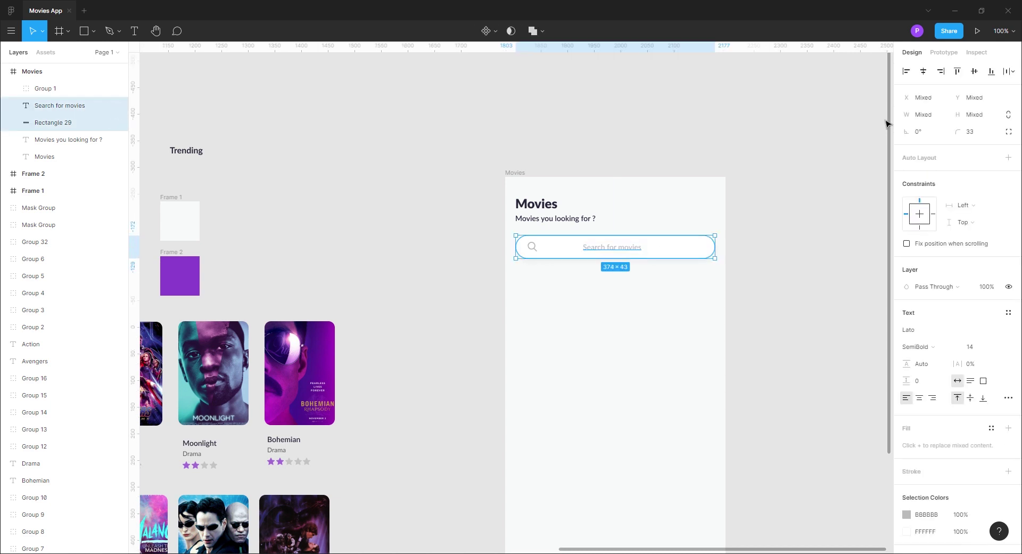
click(636, 252)
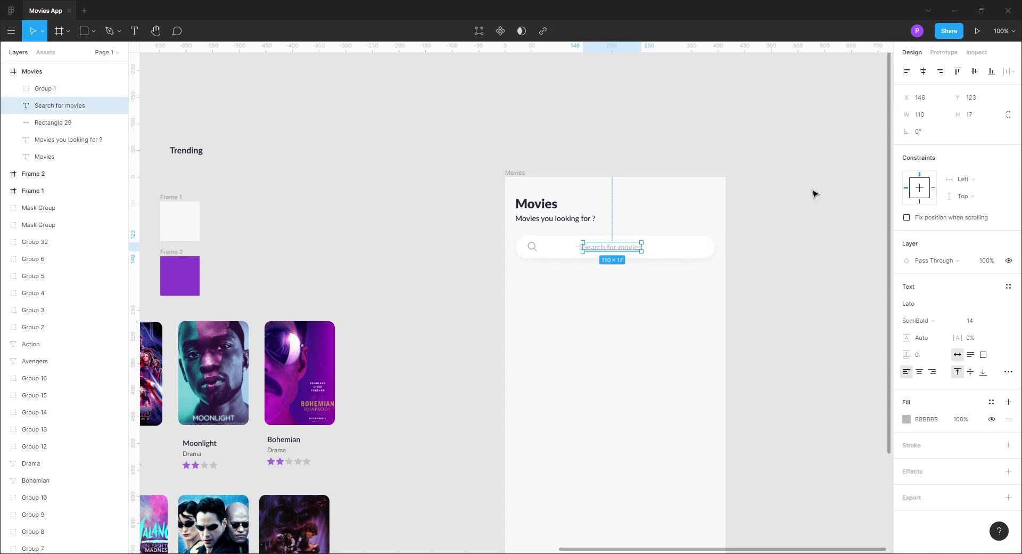
key(shift+Left)
key(shift+Left)
key(shift+Left)
key(shift+Left)
key(shift+Left)
key(shift+Right)
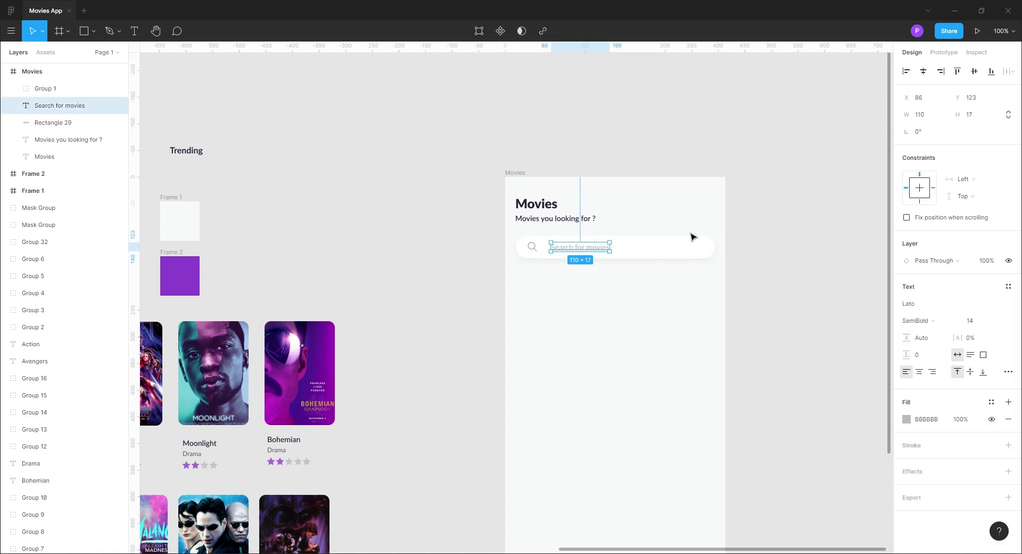
click(421, 343)
Place the Avengers poster at X 20, Y 212 and the Moonlight poster beside it at X 170, Y 212, below the search bar.
drag(431, 430, 491, 368)
drag(197, 333, 622, 304)
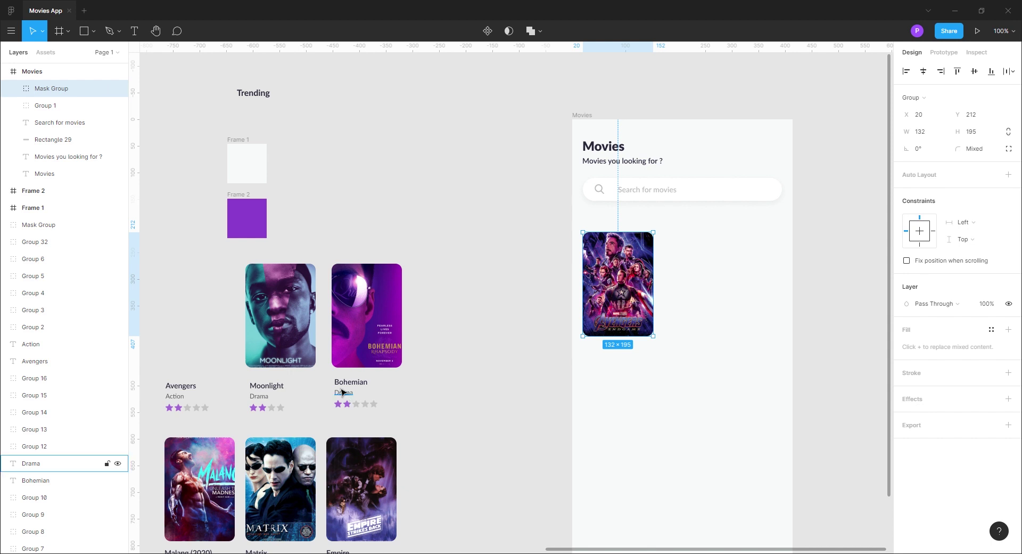
drag(292, 338, 711, 306)
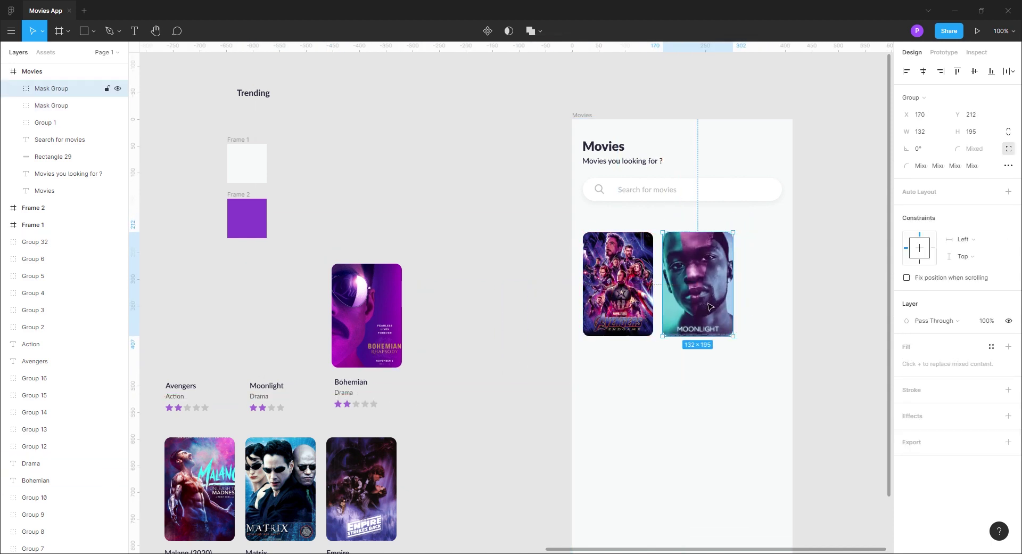
Place the Bohemian poster in the Movies frame beside the Moonlight poster, extending past the frame's edge.
drag(391, 316, 791, 289)
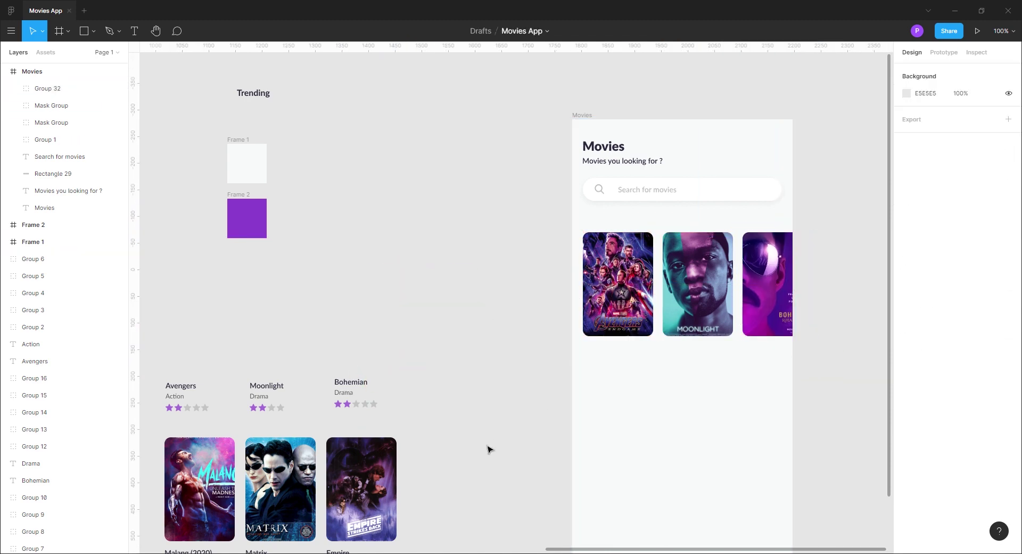
Check the poster alignment against the Movies frame's 6-column layout grid and hide the grid again.
scroll(319, 320, right, 2)
click(539, 111)
click(995, 238)
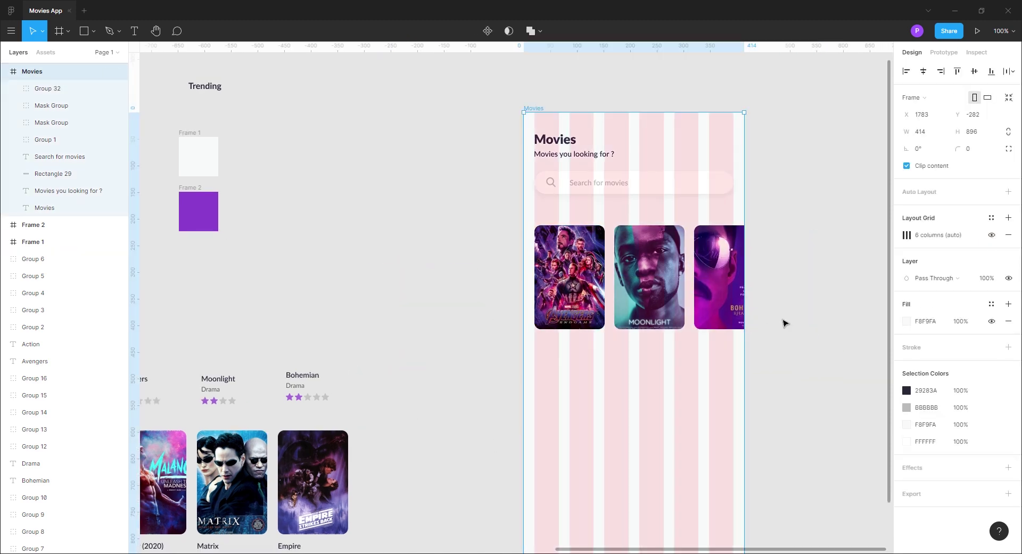
click(794, 309)
click(534, 109)
click(992, 235)
click(807, 325)
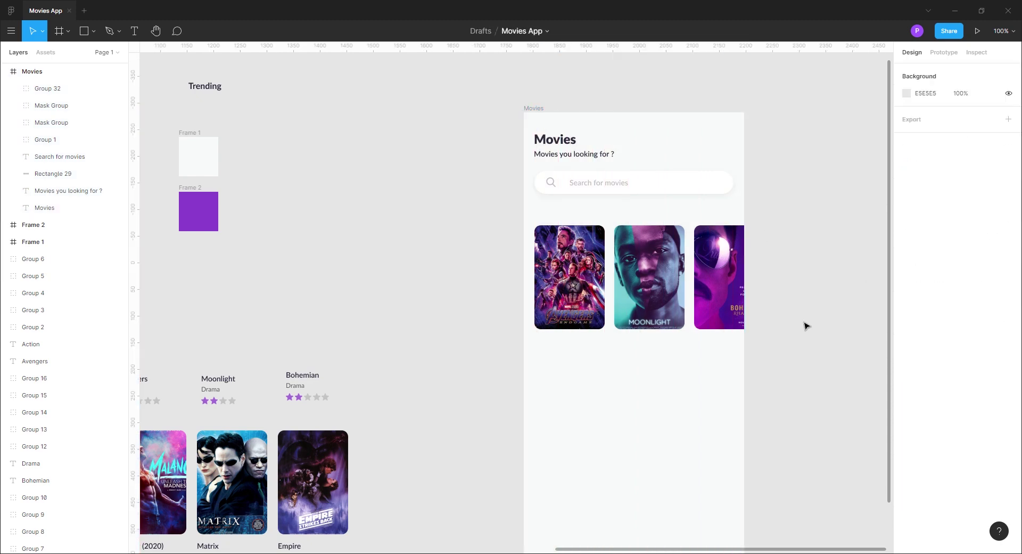
Fine-tune the spacing of the Moonlight and Bohemian posters, setting the Bohemian poster at X 324, Y 212.
drag(506, 418, 569, 408)
drag(733, 298, 735, 308)
click(784, 288)
key(Left)
key(shift+Left)
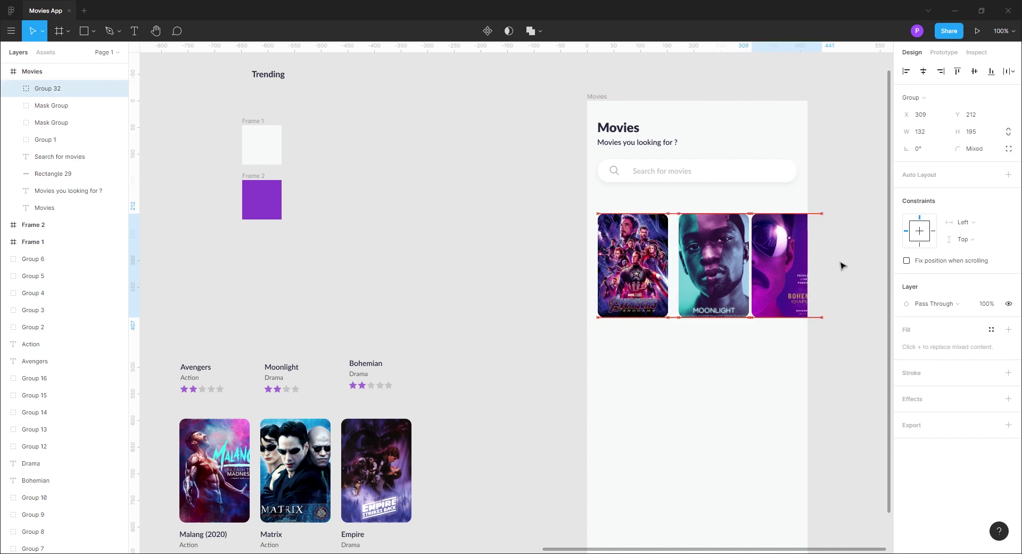
key(Left)
key(Left)
key(Left)
key(shift+Right)
key(shift+Right)
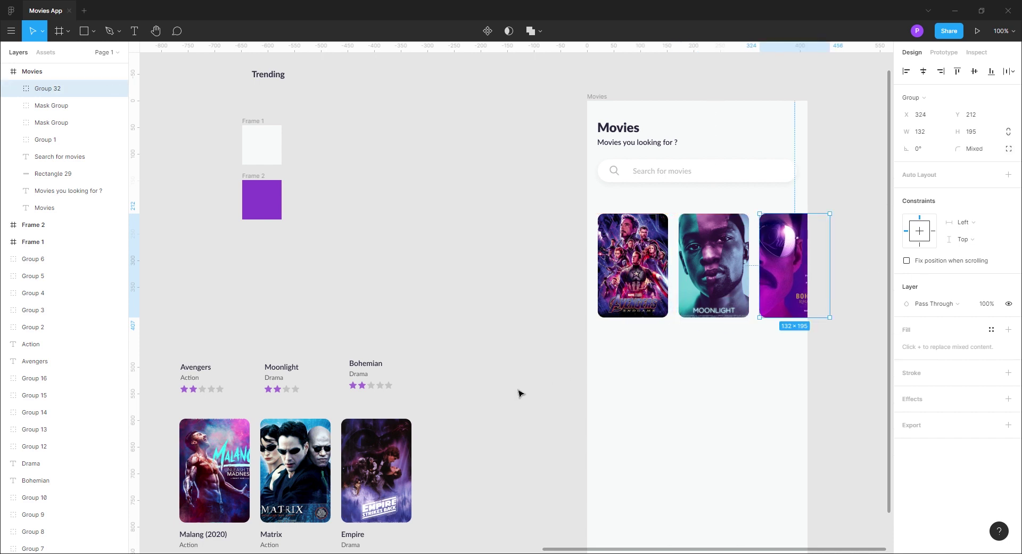
Move the Avengers title, genre and star rating into the frame, left-aligned just below the Avengers poster.
click(480, 403)
drag(164, 399, 623, 351)
key(shift+Up)
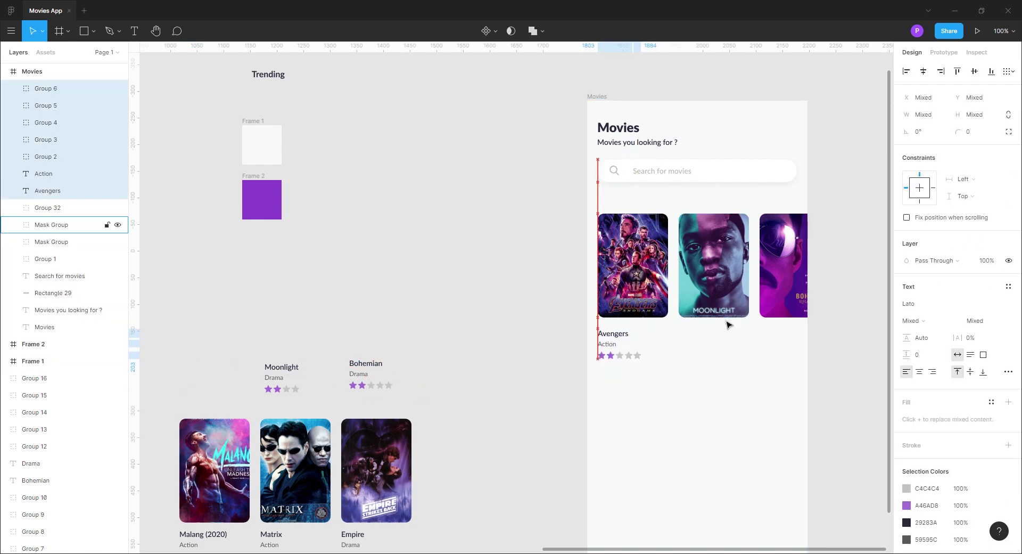
click(465, 394)
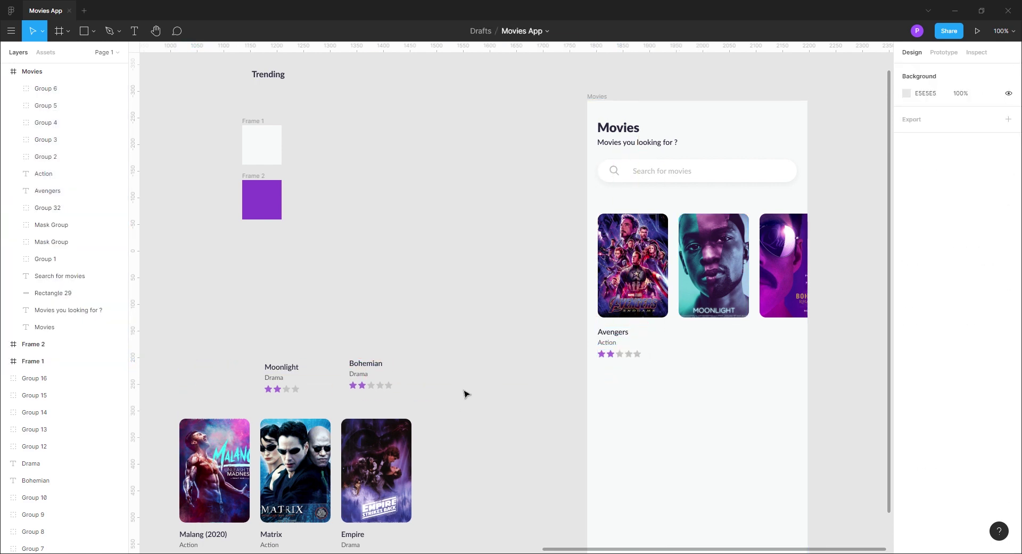
Duplicate the Avengers title, genre and star rating below the Moonlight and Bohemian posters.
drag(317, 401, 243, 361)
click(557, 422)
drag(509, 418, 445, 416)
drag(588, 366, 714, 332)
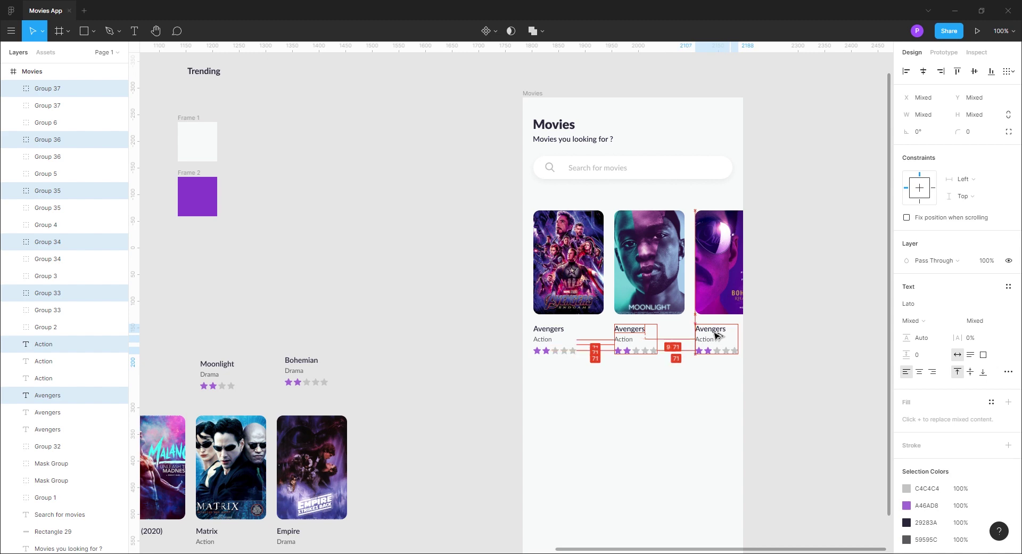
click(753, 377)
Replace the title and genre copied below the Moonlight poster with the existing "Moonlight" and "Drama" texts.
click(233, 367)
double_click(232, 367)
key(ctrl+c)
click(411, 387)
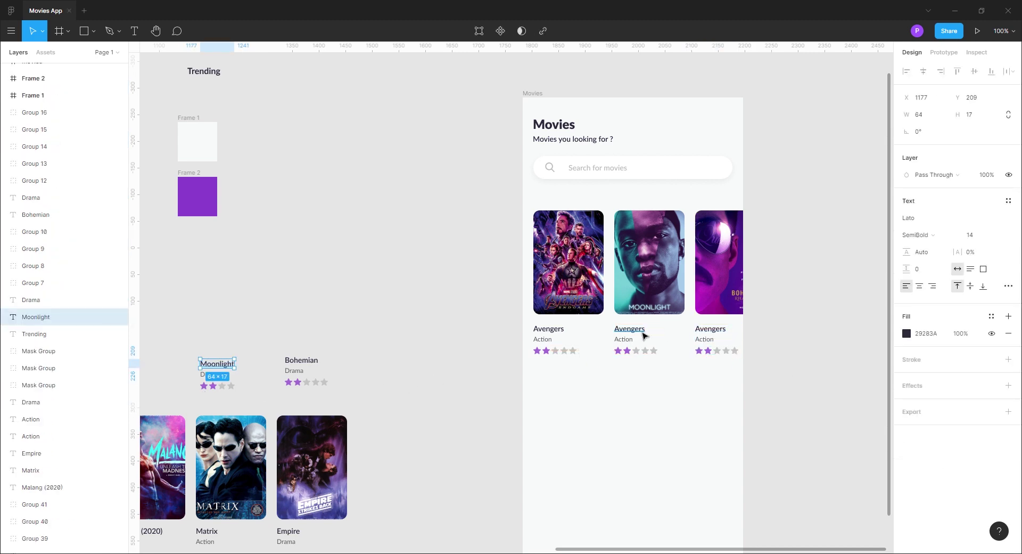
double_click(644, 333)
key(ctrl+v)
click(433, 392)
click(210, 374)
key(ctrl+c)
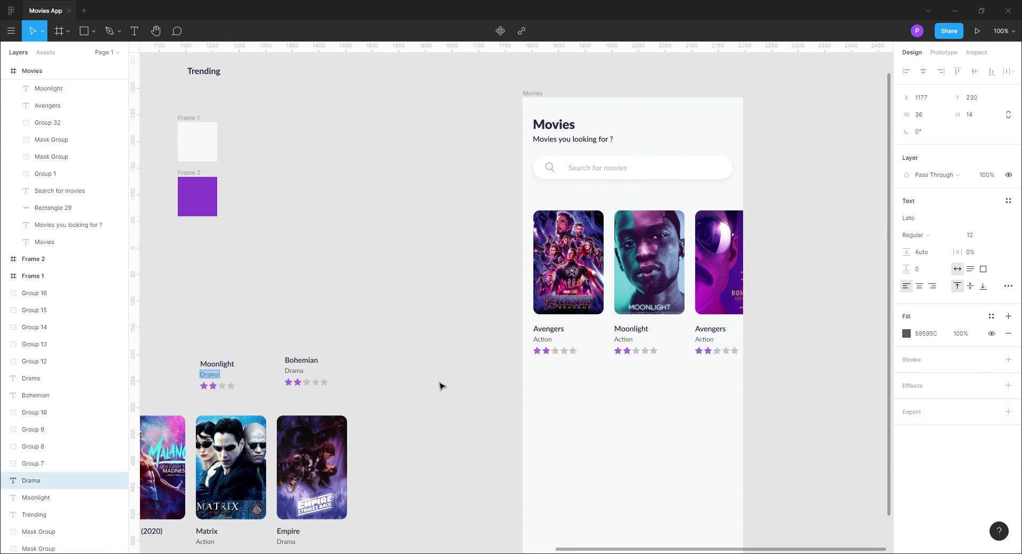
click(623, 339)
key(ctrl+shift+r)
Replace the title and genre copied below the third poster with the existing "Bohemian" and "Drama" texts.
click(298, 360)
key(ctrl+c)
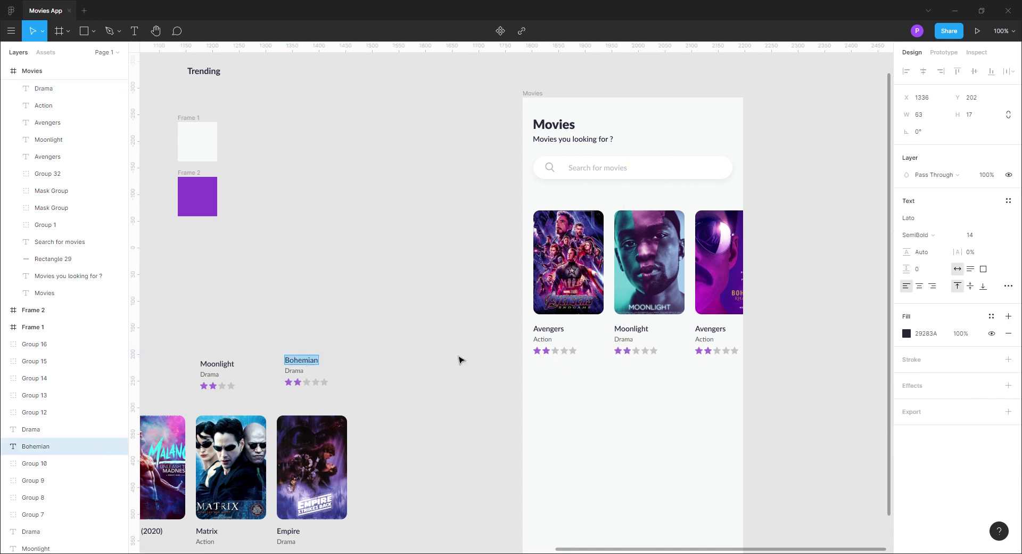
click(713, 330)
key(ctrl+shift+r)
click(510, 373)
double_click(299, 372)
key(ctrl+c)
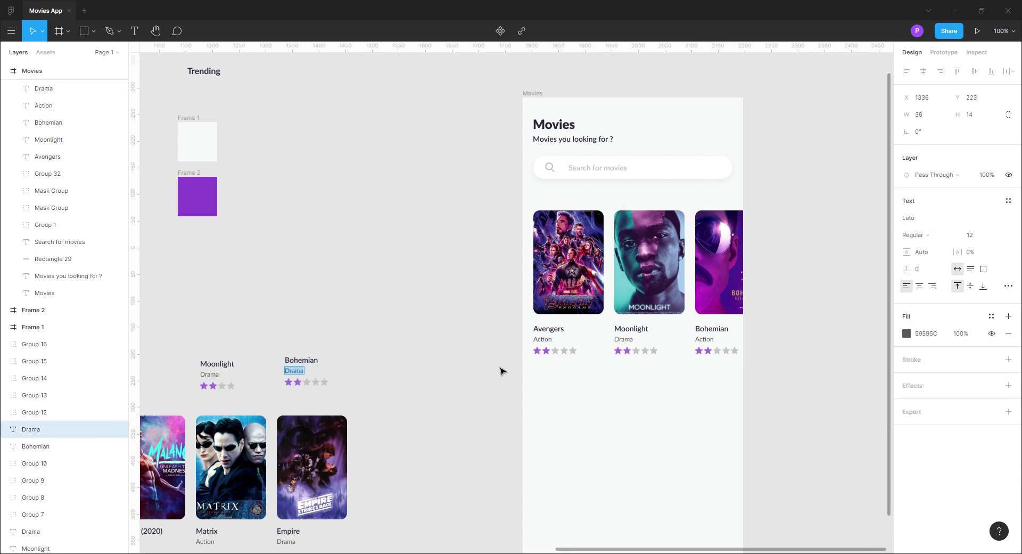
click(502, 368)
double_click(707, 340)
key(ctrl+shift+r)
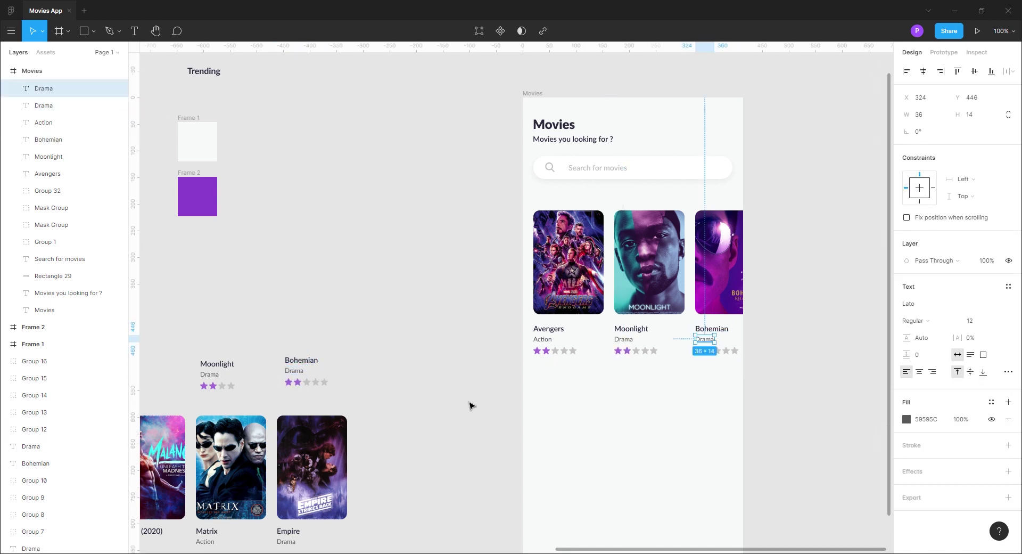
click(470, 406)
Move the three posters and their captions together up about 20 px toward the search bar.
scroll(429, 356, down, 3)
scroll(585, 373, up, 4)
drag(776, 402, 527, 279)
key(shift+Up)
key(shift+Up)
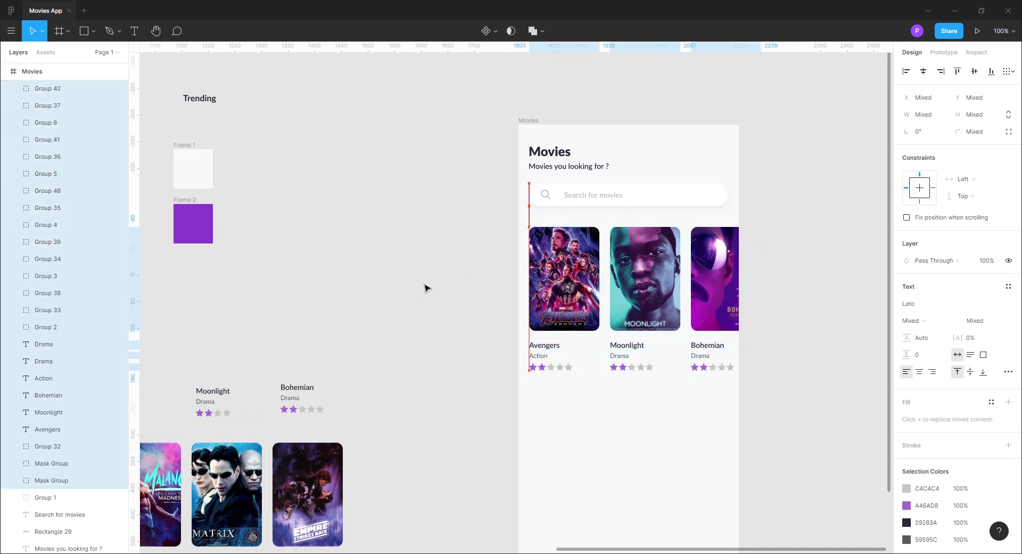
click(418, 474)
Place the "Trending" heading in the Movies frame below the first poster row, at X 19, Y 529.
drag(204, 102, 551, 432)
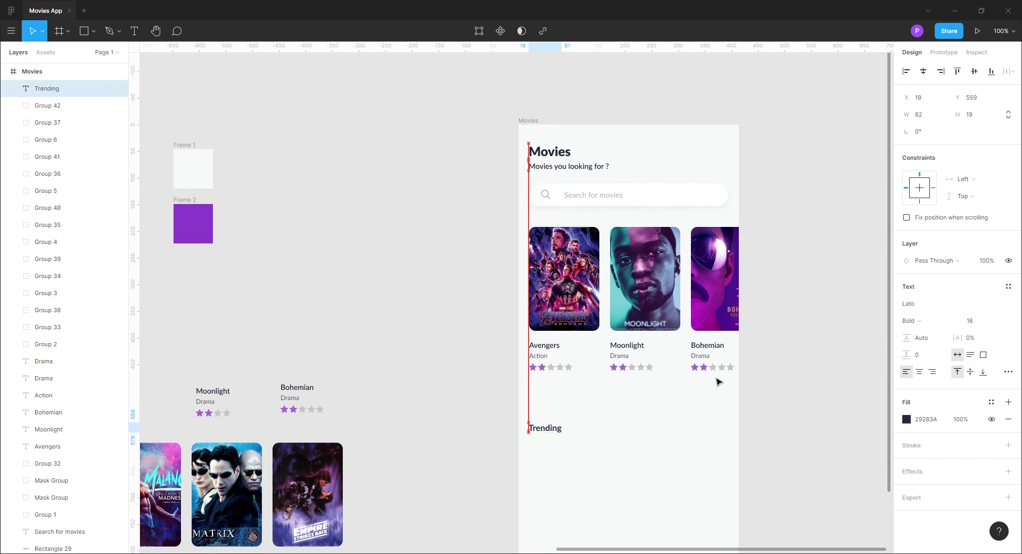
scroll(446, 336, down, 3)
drag(446, 336, 442, 424)
key(shift+Up)
key(shift+Up)
key(shift+Up)
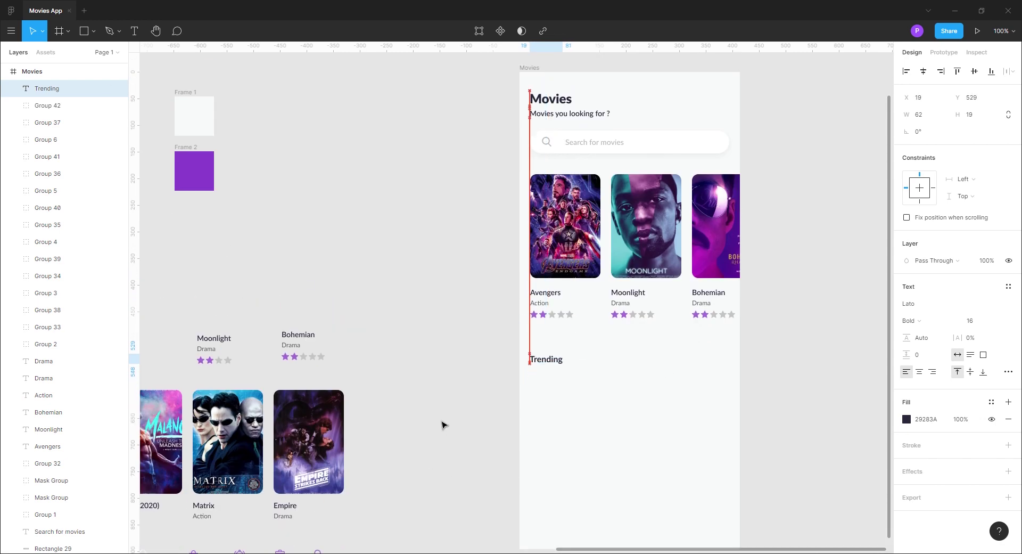
Place the Malang, Matrix and Empire posters with their titles and genres in a row below the "Trending" heading.
click(434, 512)
drag(434, 512, 511, 449)
drag(183, 482, 263, 320)
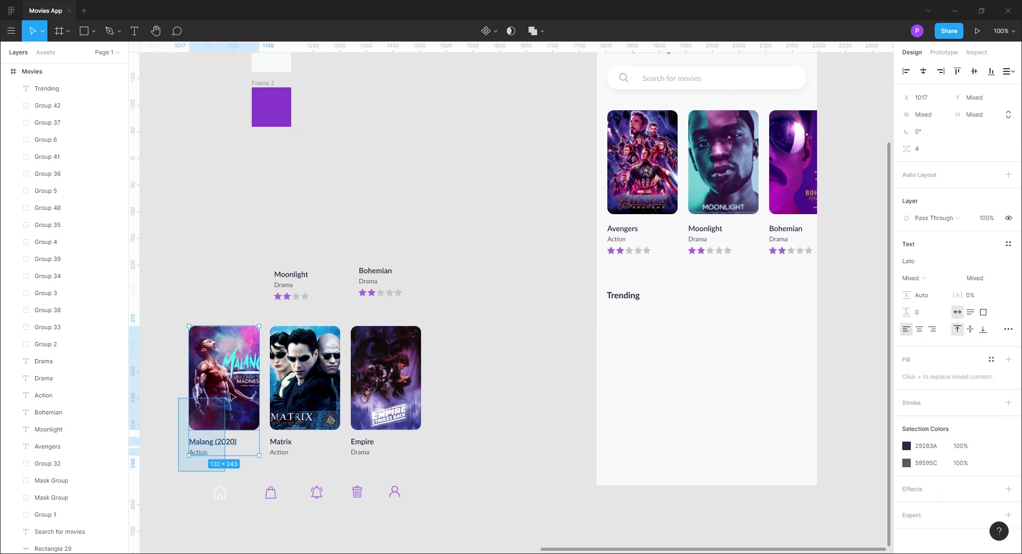
drag(225, 367, 643, 354)
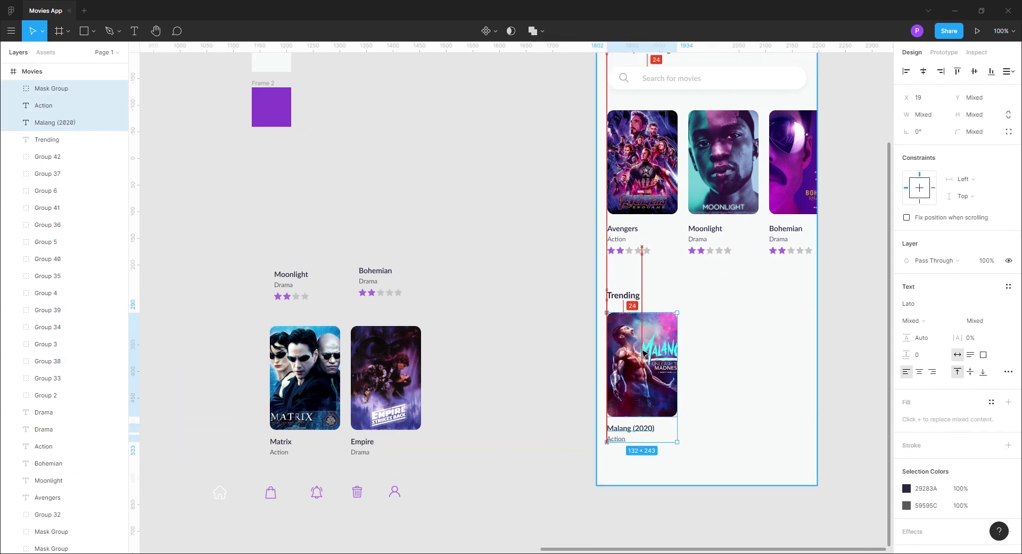
click(327, 471)
drag(259, 465, 326, 368)
drag(324, 367, 735, 356)
drag(422, 458, 817, 339)
click(511, 464)
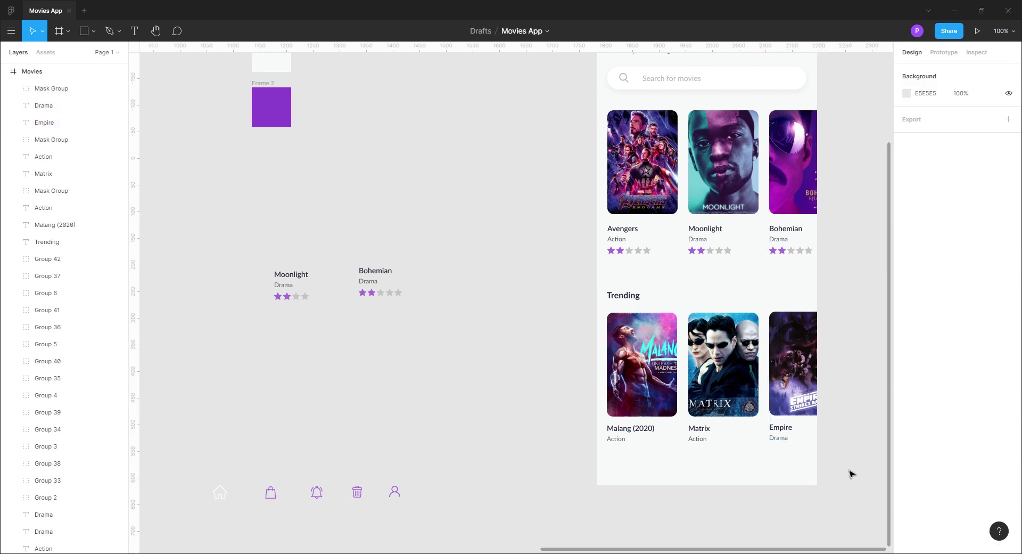
Move the whole Trending section up about 20 px toward the first row's star ratings.
drag(847, 466, 614, 302)
click(519, 432)
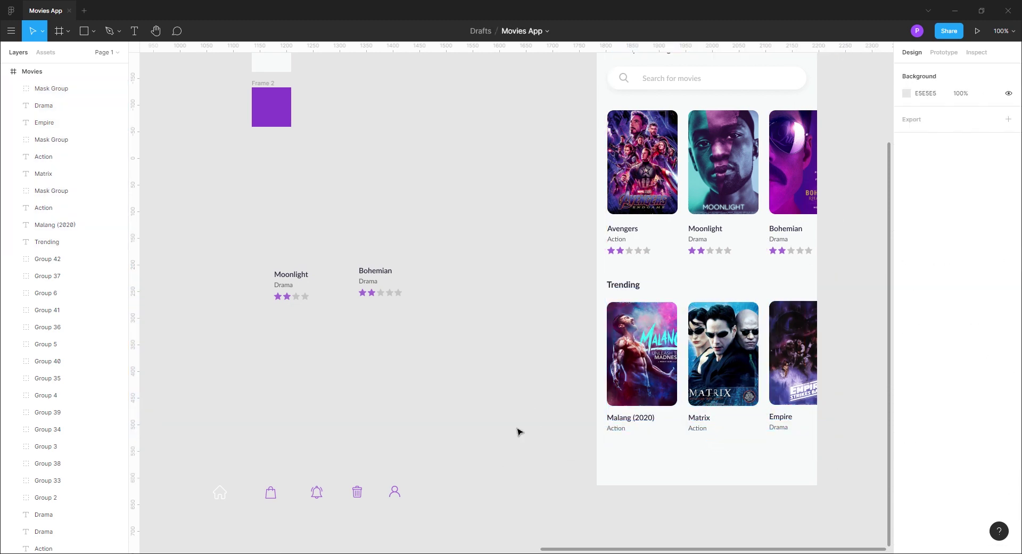
Draw a 414 × 52 rectangle across the bottom edge of the Movies frame and round its two top corners to 22.
scroll(554, 377, right, 6)
scroll(726, 433, up, 1)
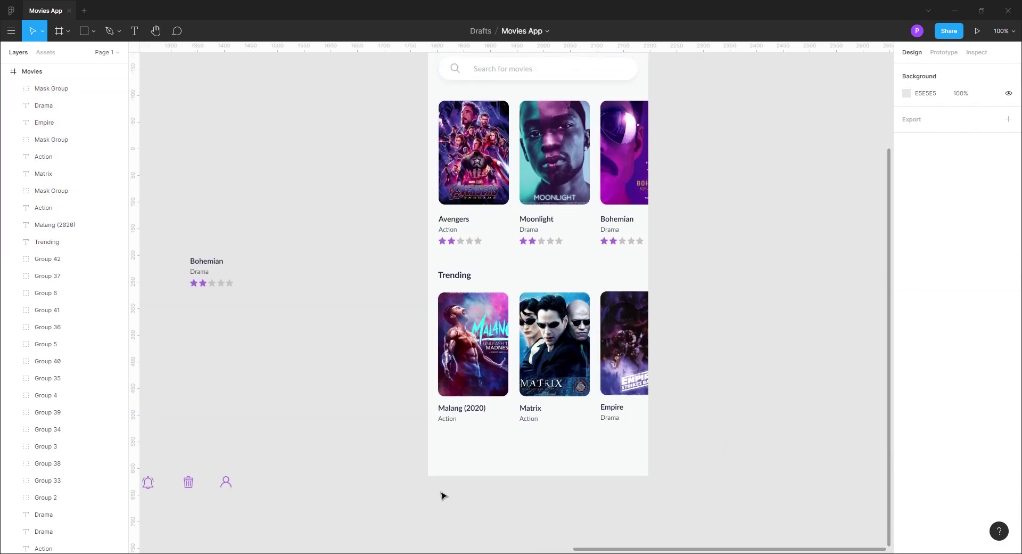
key(r)
drag(428, 448, 657, 482)
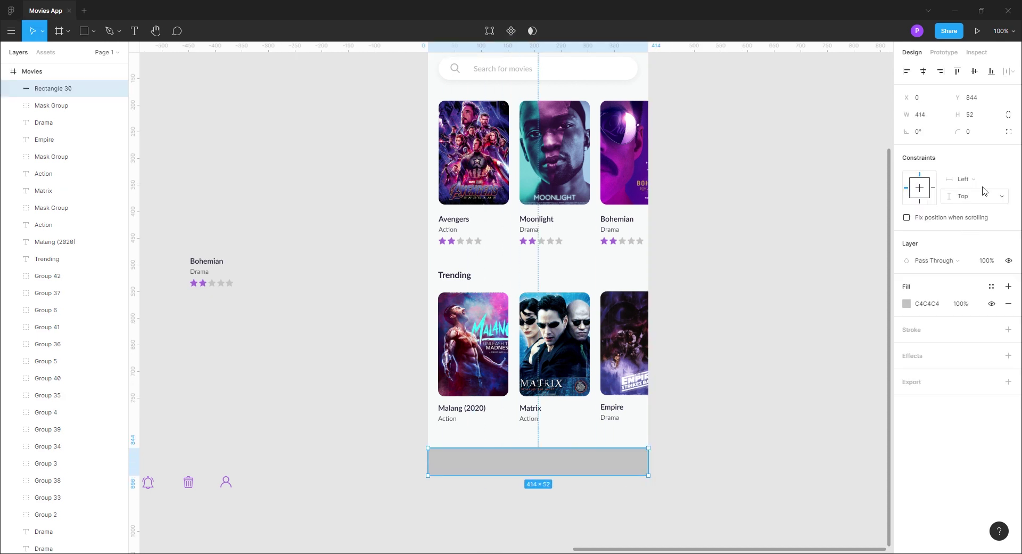
click(1008, 132)
text(22)
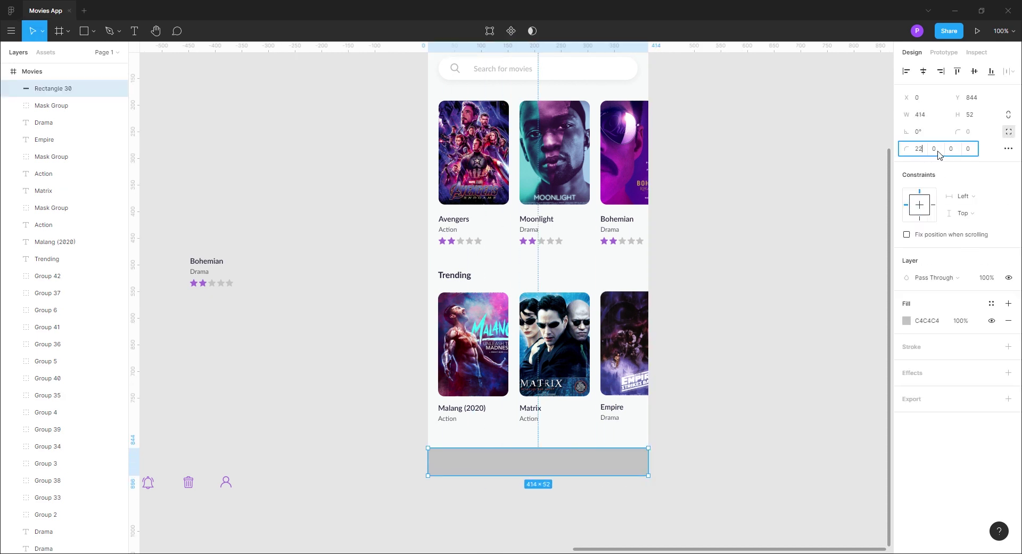
key(Tab)
text(22)
click(764, 335)
Fill the bottom bar rectangle with white, FFFFFF.
click(620, 471)
click(907, 321)
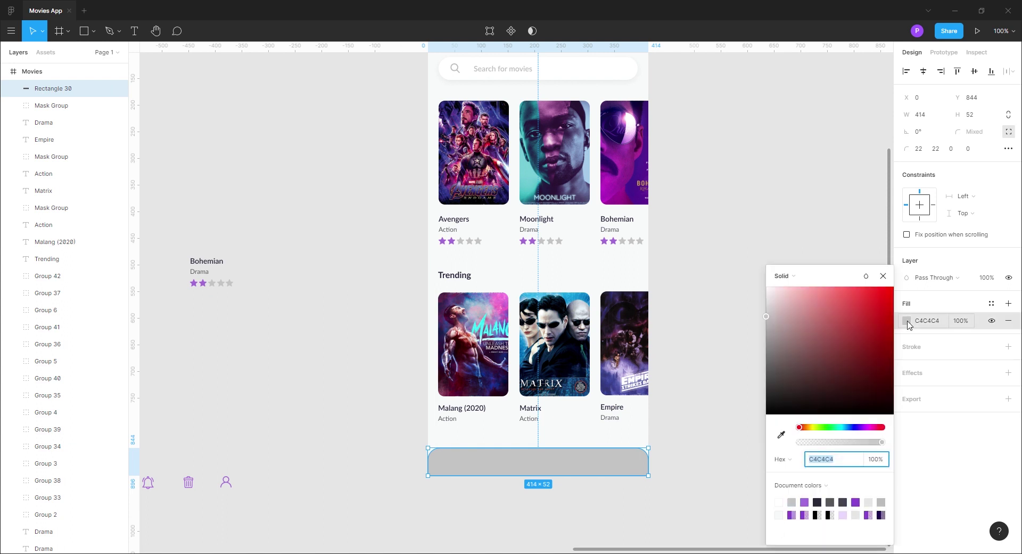
drag(806, 301, 690, 282)
click(887, 275)
Add a drop shadow to the bottom bar with a Y offset of -8, a larger blur and black at 6% opacity.
click(1009, 373)
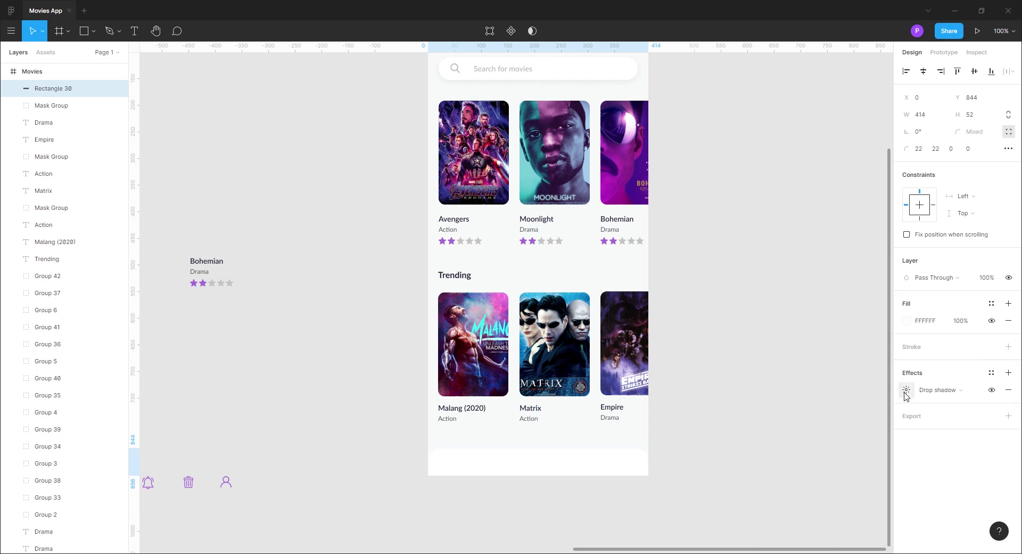
click(906, 390)
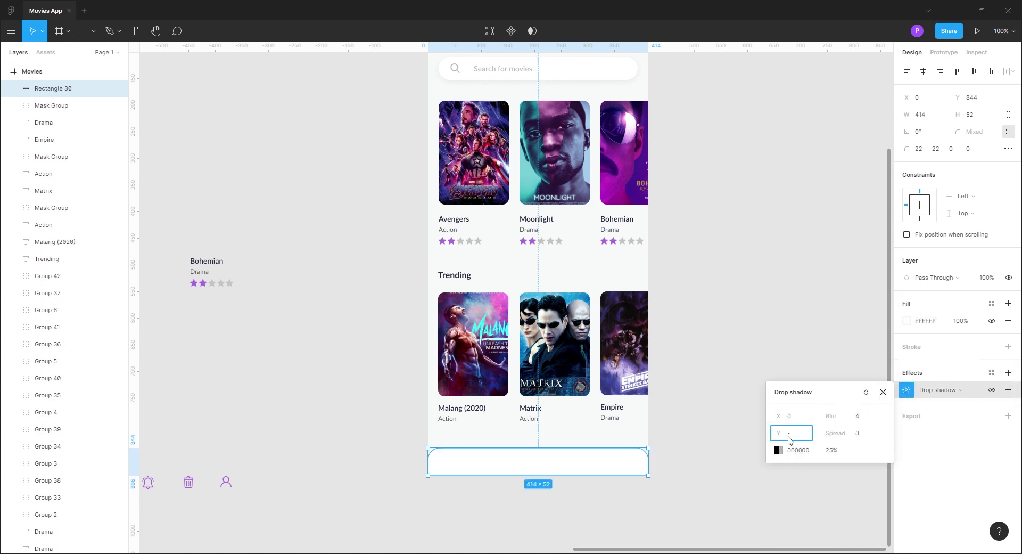
click(790, 439)
text(-8)
key(Return)
click(779, 450)
drag(695, 442, 680, 446)
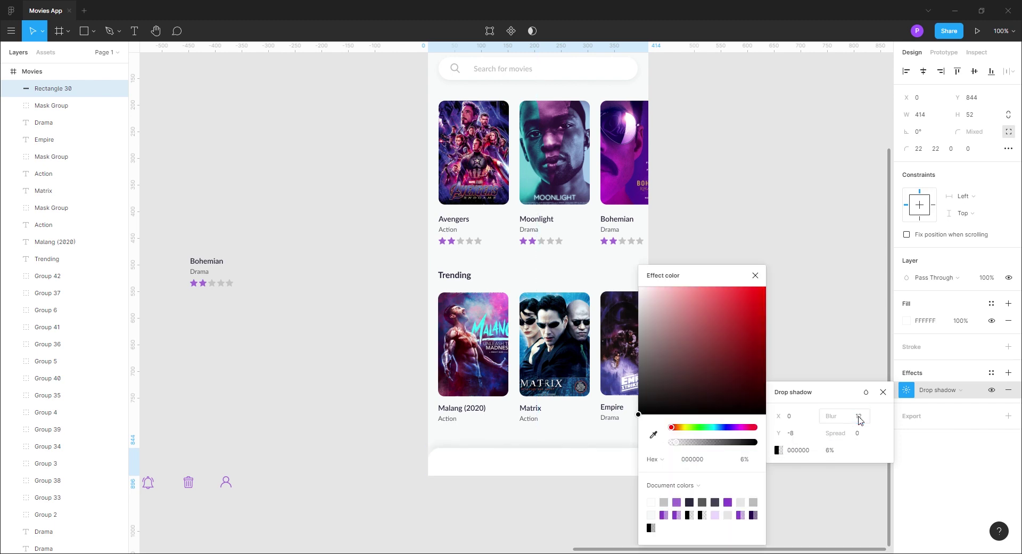
click(756, 276)
click(837, 328)
scroll(398, 452, up, 3)
drag(398, 452, 339, 391)
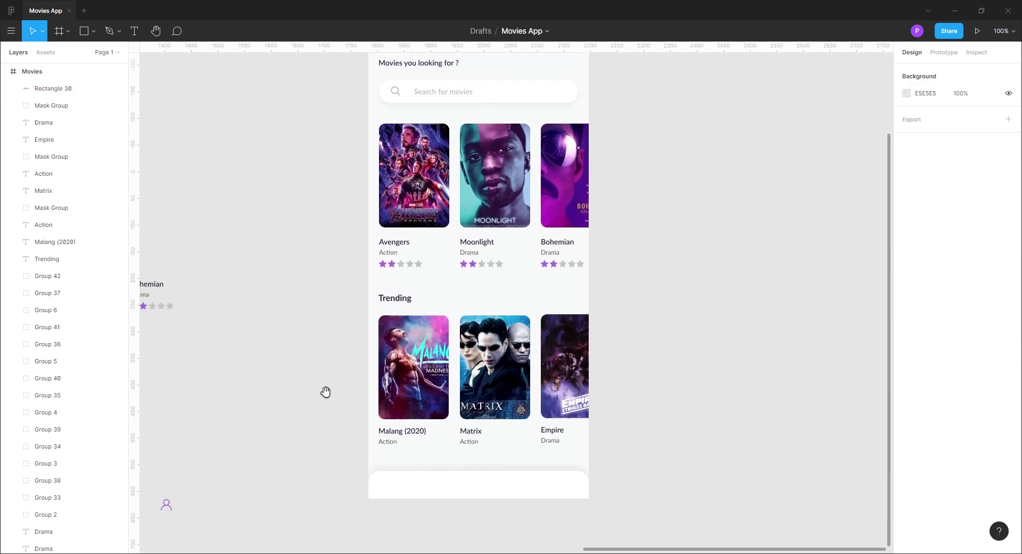
drag(272, 458, 459, 416)
drag(468, 479, 456, 476)
key(r)
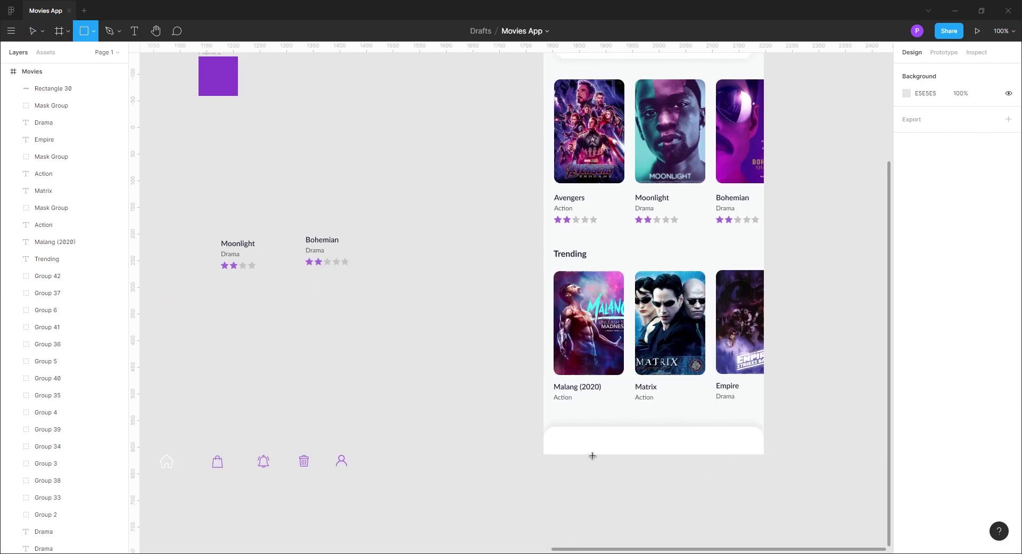
click(43, 31)
click(48, 52)
Set the bottom bar's height to 60.
click(649, 445)
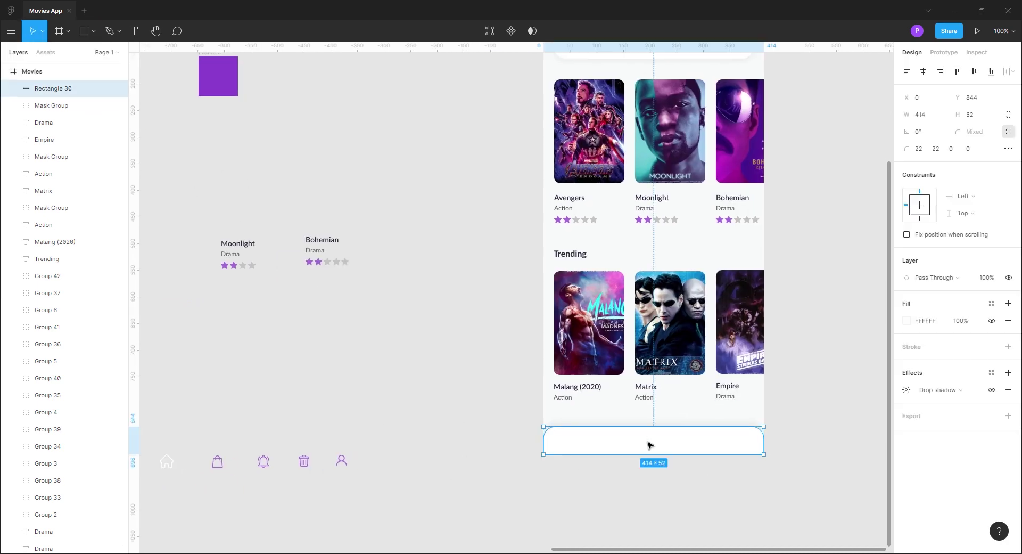
click(971, 117)
text(60)
key(Return)
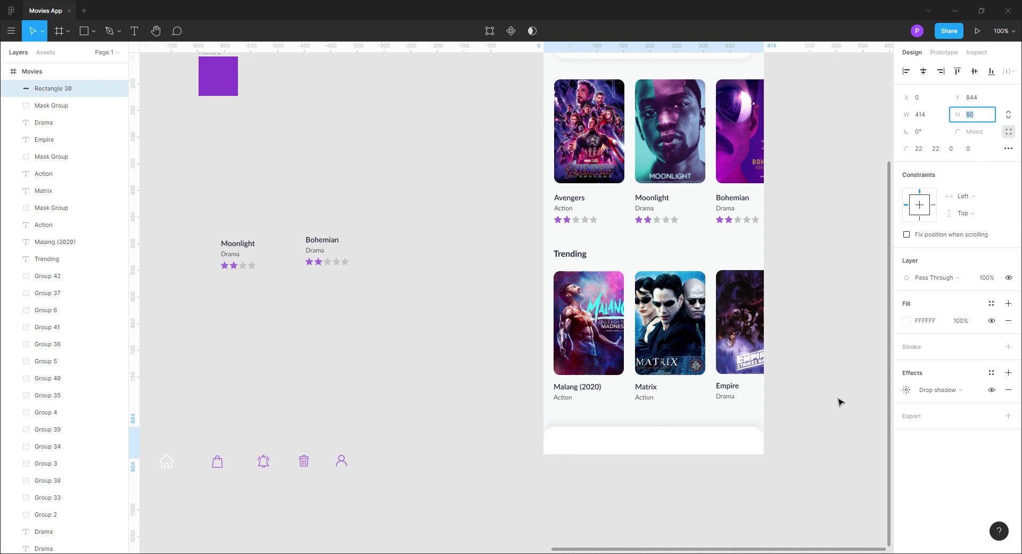
Move the bottom bar up to Y 836 so it sits flush with the frame's bottom edge.
click(714, 445)
key(shift+Up)
key(Up)
key(Up)
key(Up)
key(ctrl+plus)
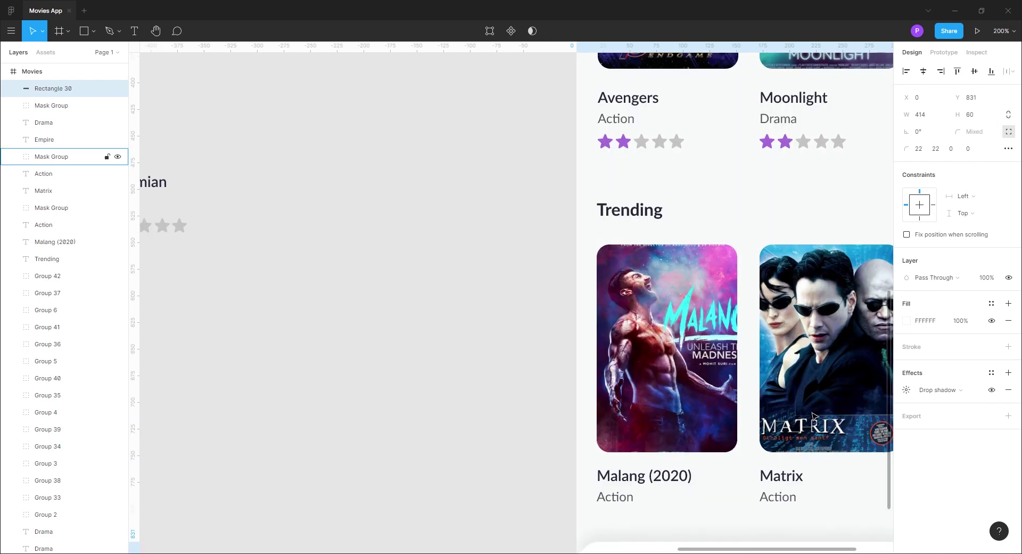
drag(696, 476, 356, 228)
key(Down)
key(Down)
key(Down)
key(Down)
key(Down)
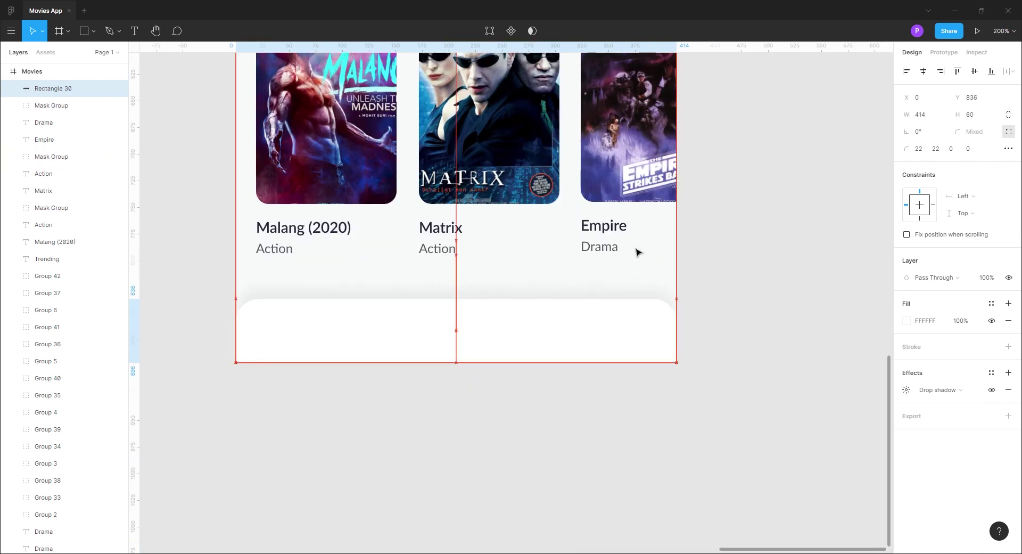
Draw a rectangle of about 58 × 40 at the start of the bottom bar, at about X 23, Y 847.
key(ctrl+minus)
click(341, 321)
drag(340, 320, 549, 368)
drag(456, 411, 393, 412)
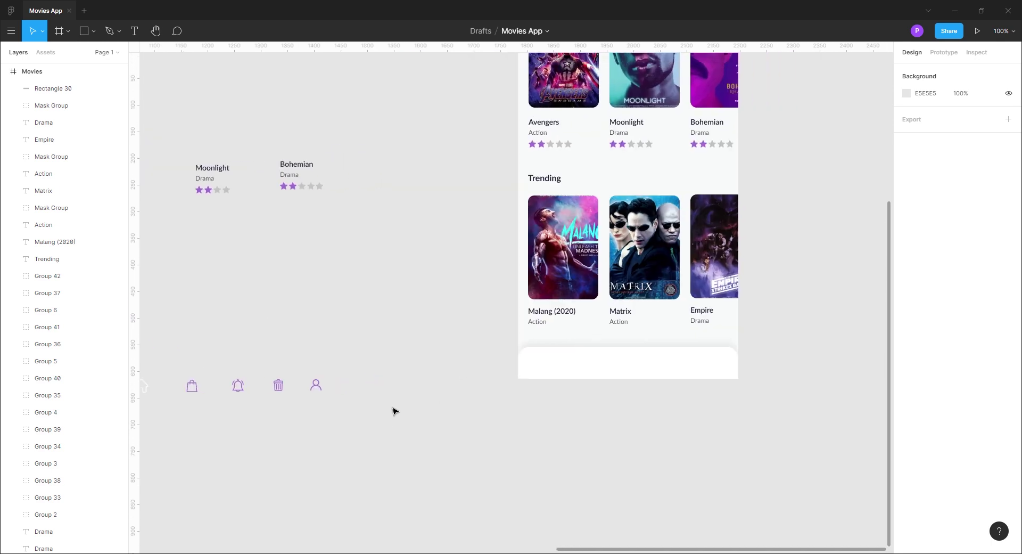
key(r)
drag(531, 353, 561, 373)
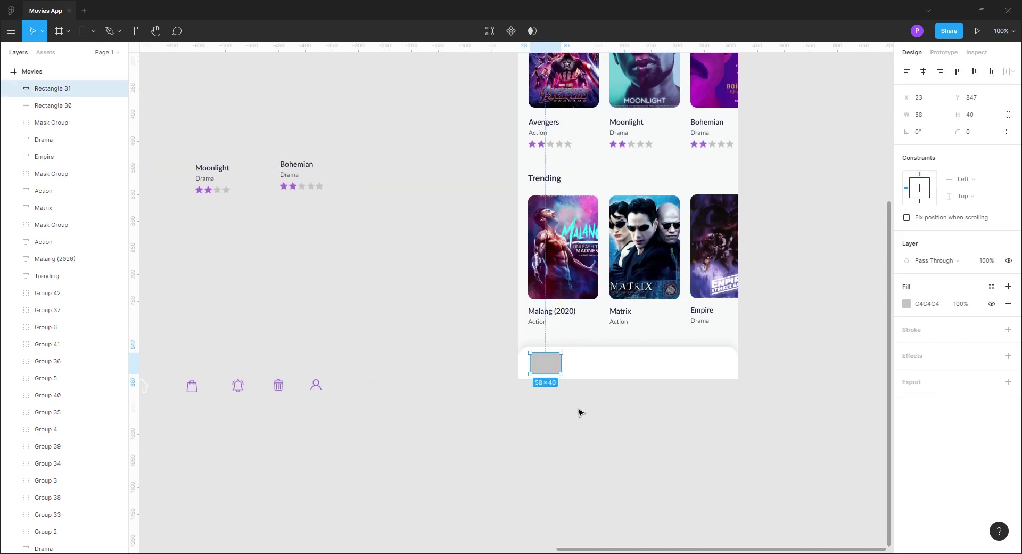
Switch the new rectangle in the bottom bar to independent corner radii and set its top-left corner to 22.
click(1009, 132)
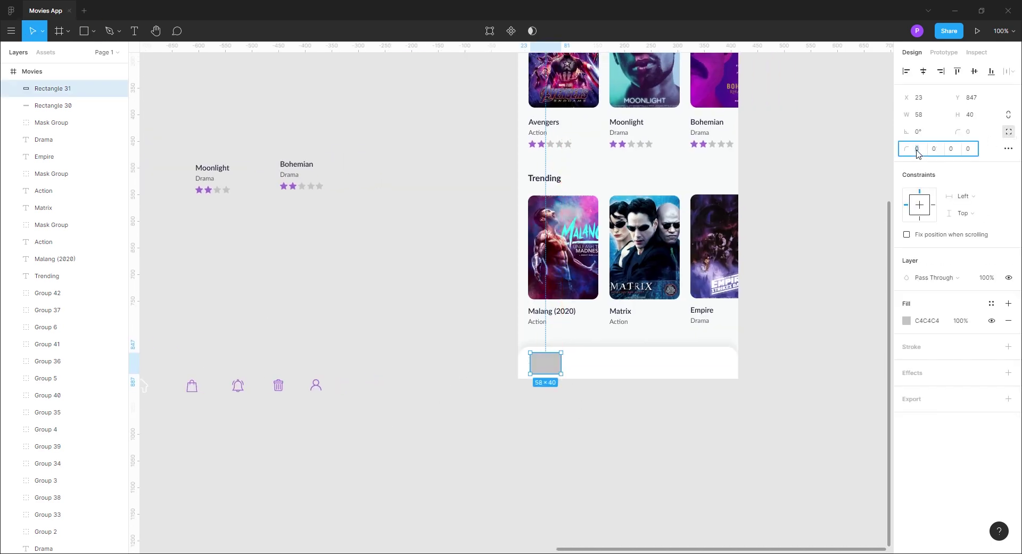
click(846, 243)
click(550, 371)
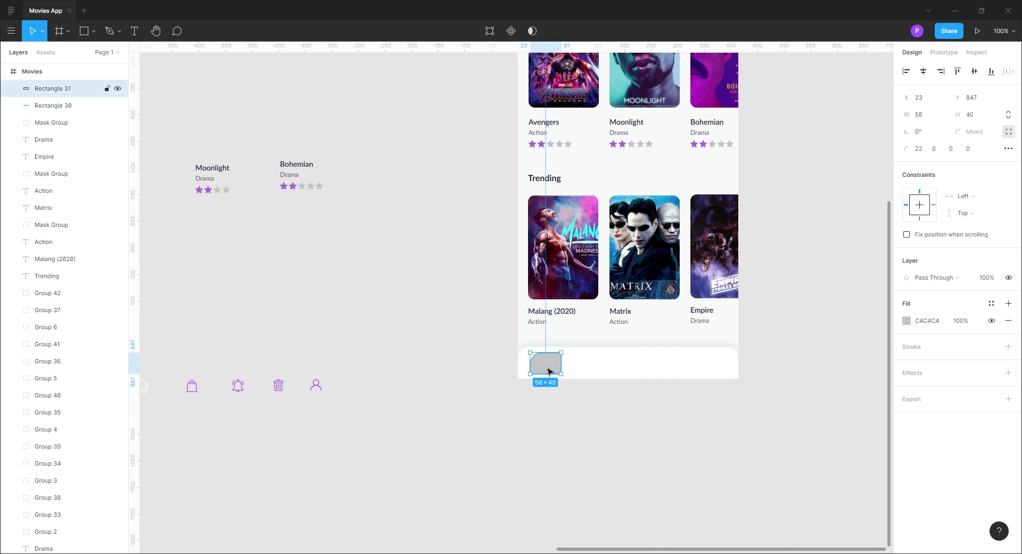
Fill the small rectangle in the bottom bar with the dark purple 8B40CE from the document colors.
click(907, 321)
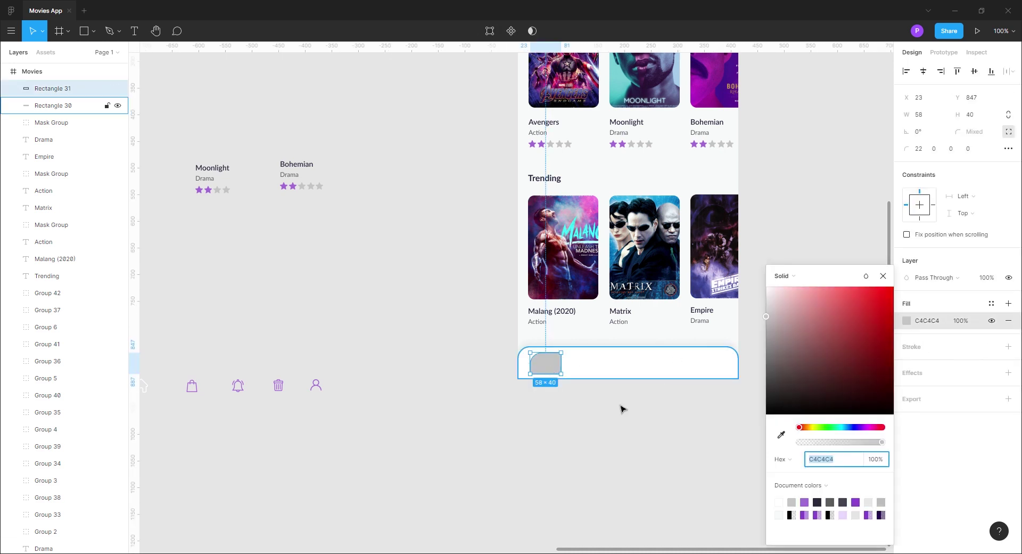
click(781, 434)
click(860, 514)
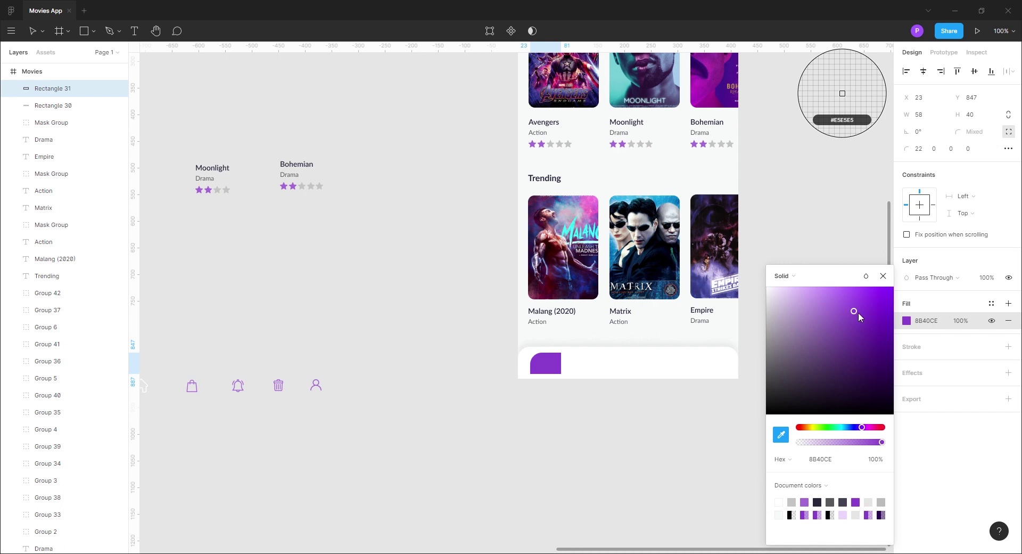
click(647, 461)
click(907, 320)
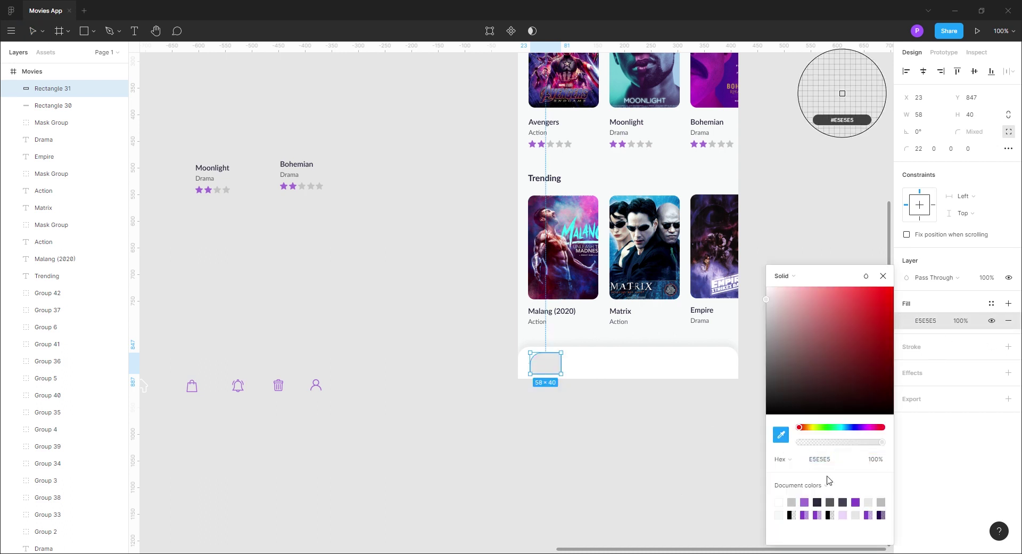
click(856, 502)
click(884, 276)
Set the purple rectangle's top-right and bottom-right corner radii to 22.
click(43, 31)
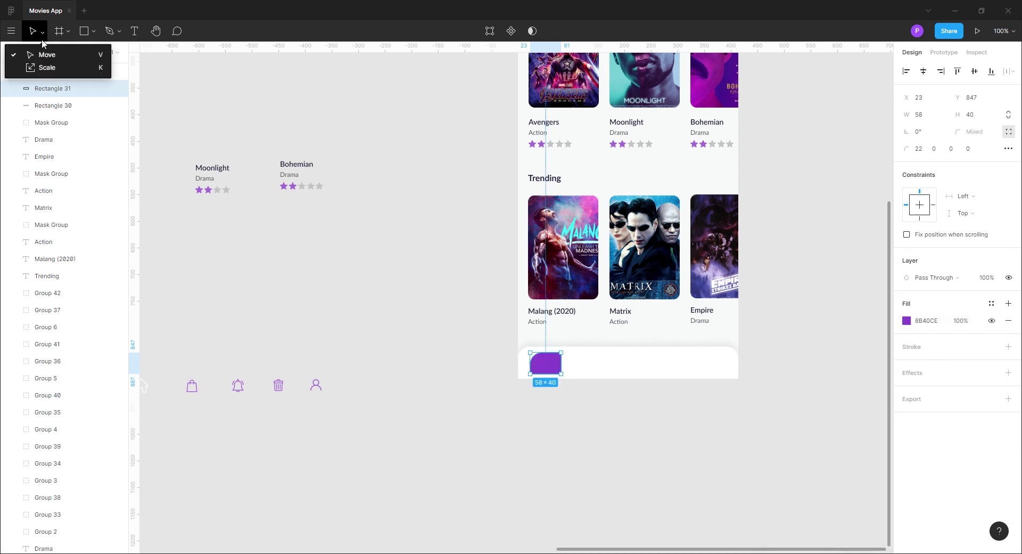
click(47, 55)
click(432, 255)
drag(431, 257, 370, 283)
click(493, 391)
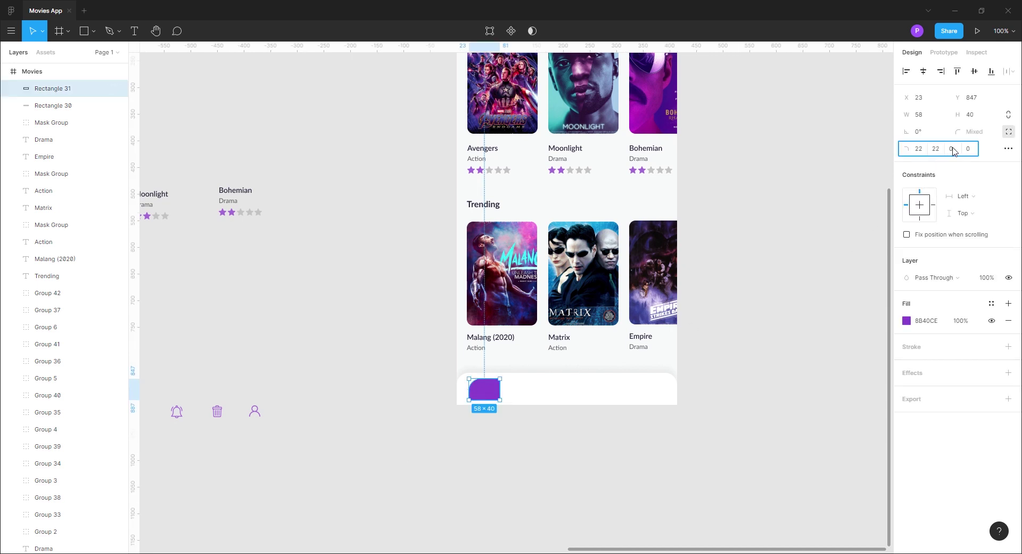
text(22)
key(Escape)
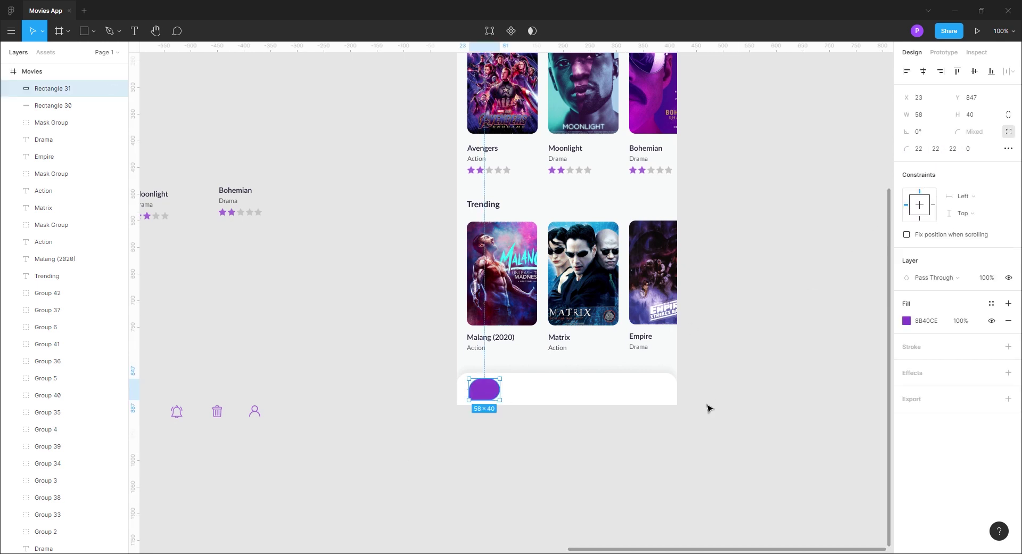
Set the purple rectangle's top-left, top-right and bottom-right corner radii to 12, keeping the bottom-left corner square.
click(922, 151)
text(12)
click(940, 152)
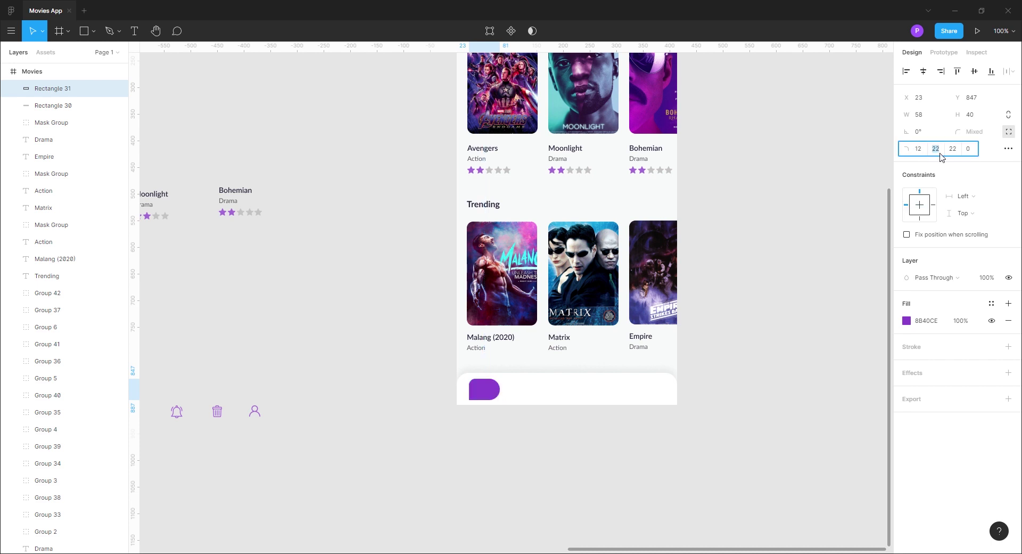
click(759, 430)
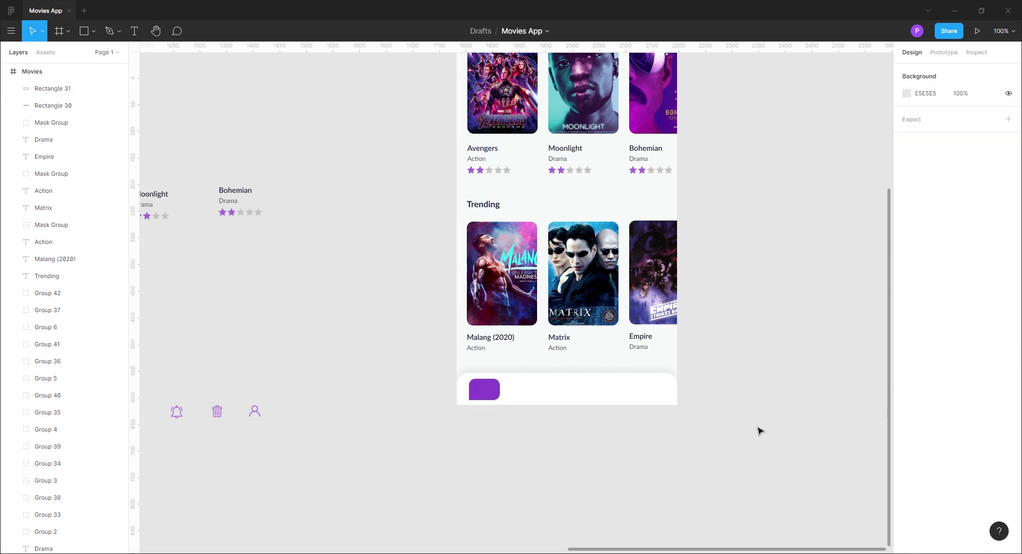
Set the purple rectangle's height to 44 and centre it vertically within the white bottom bar.
click(492, 395)
shift+click(532, 397)
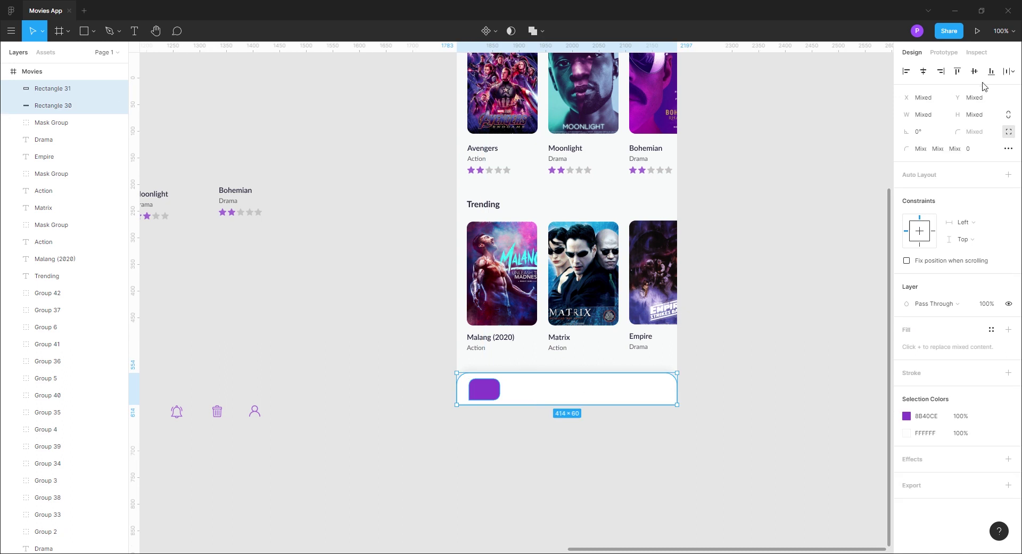
click(801, 367)
click(484, 394)
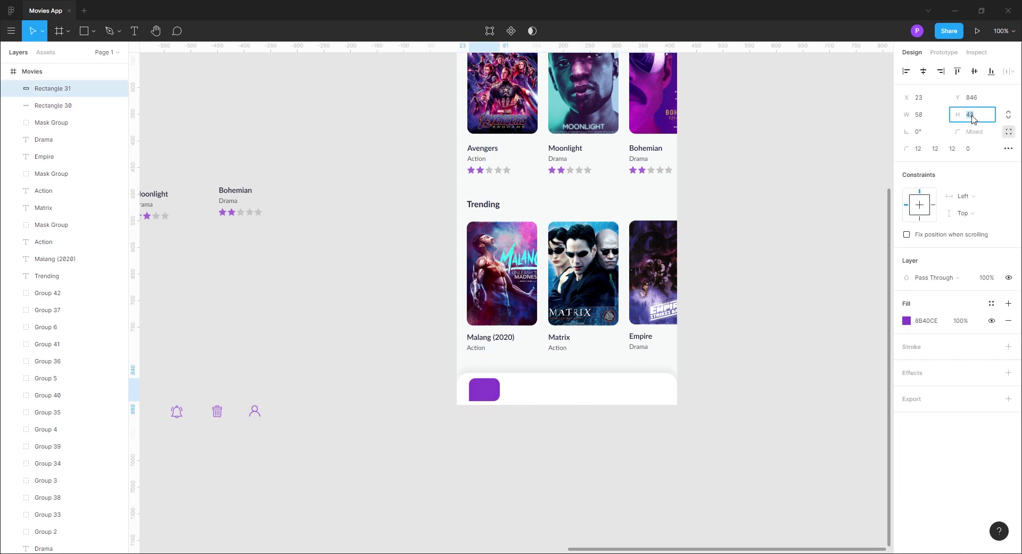
shift+click(555, 395)
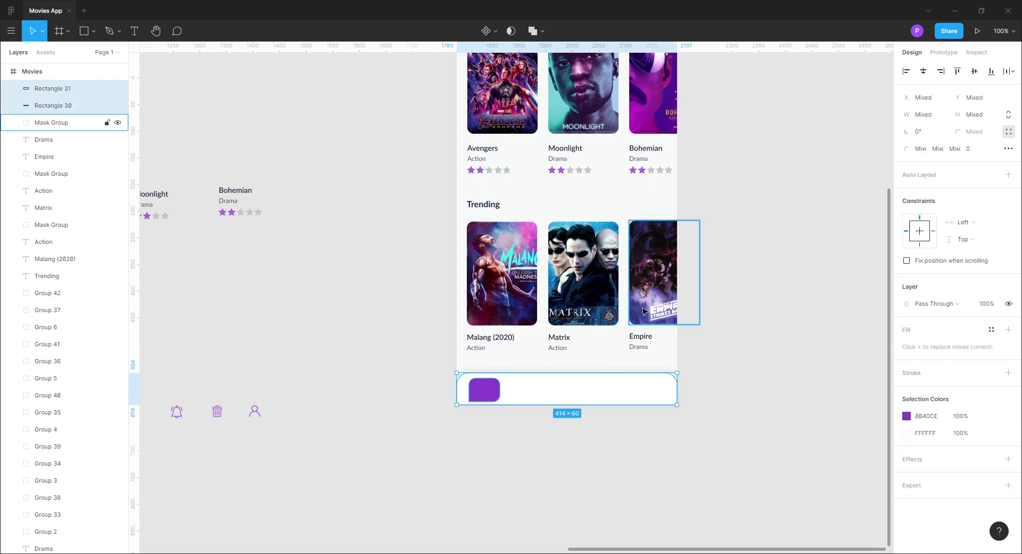
click(974, 72)
click(764, 351)
Move the white home icon from beside the frame onto the purple rectangle in the bottom bar.
drag(276, 472, 376, 449)
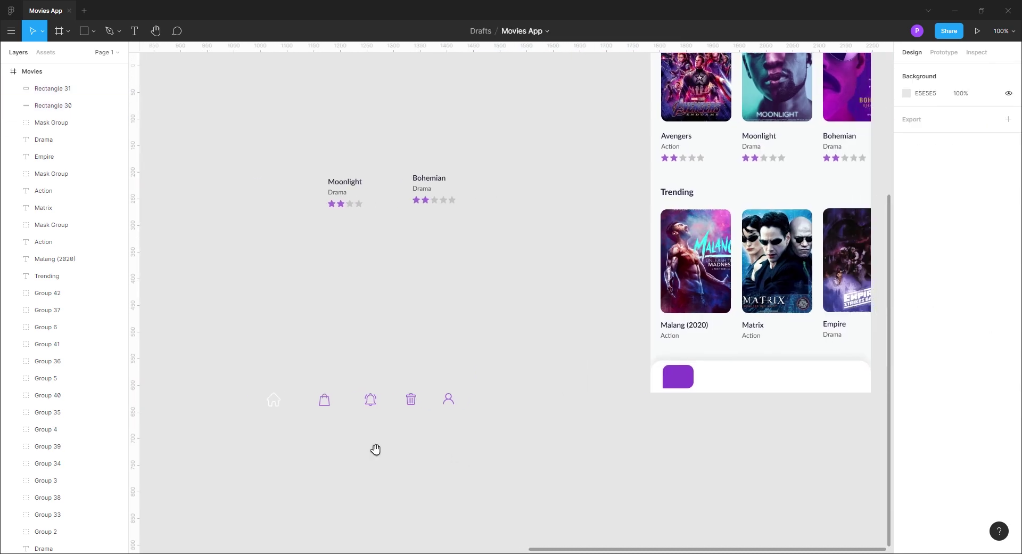
drag(547, 515, 481, 513)
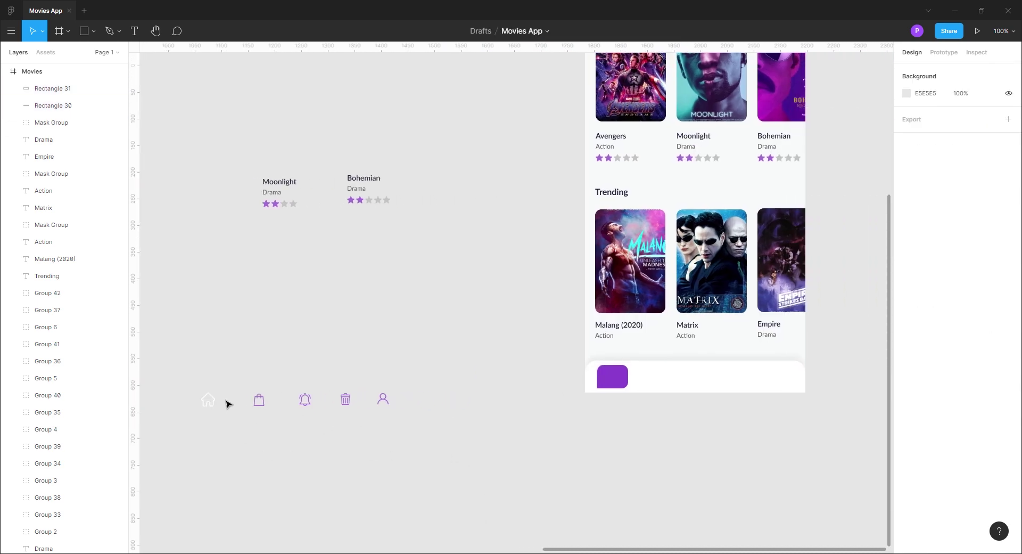
drag(209, 400, 612, 376)
click(631, 451)
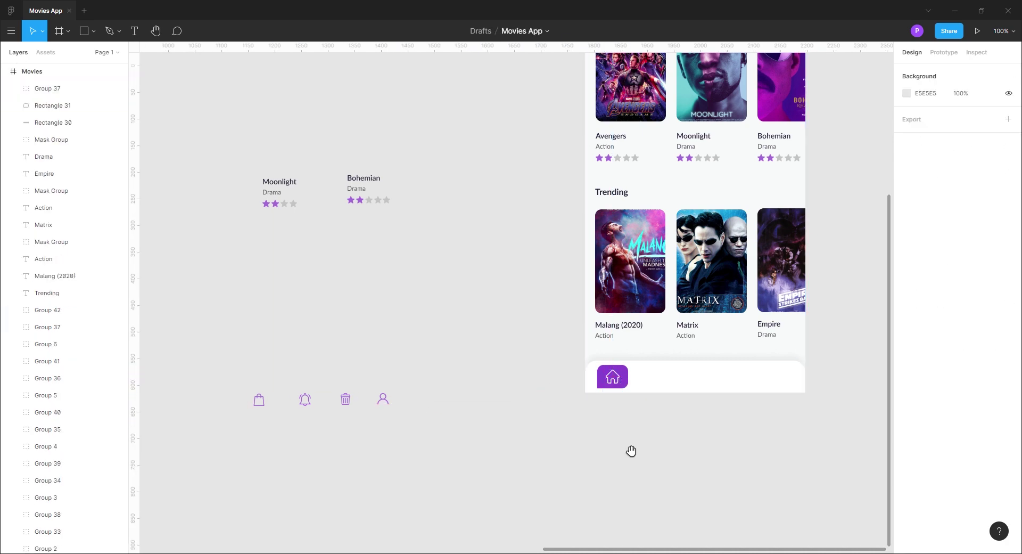
Set the purple rectangle's width to 66 and centre the home icon horizontally on it.
drag(631, 451, 447, 453)
click(439, 379)
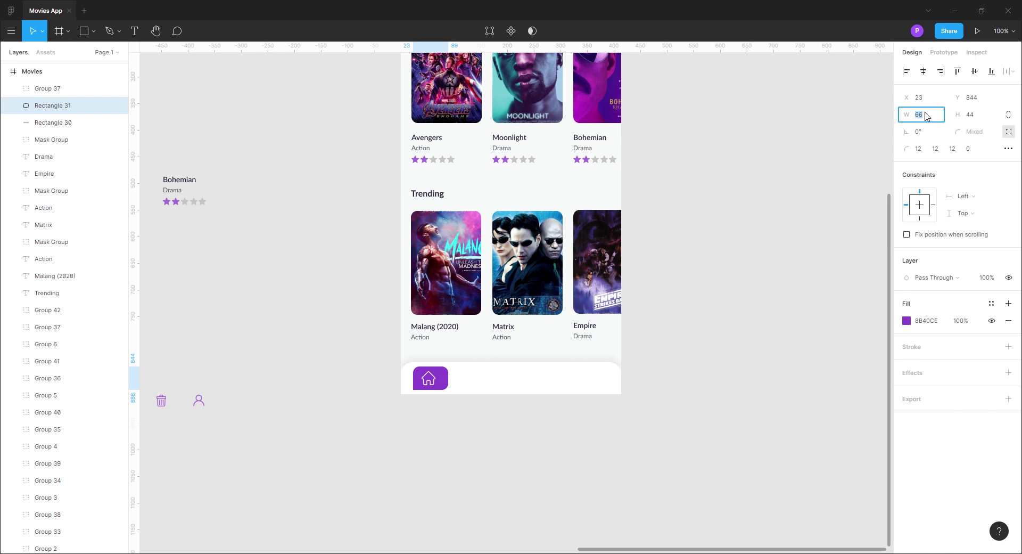
click(488, 448)
click(429, 381)
shift+click(445, 382)
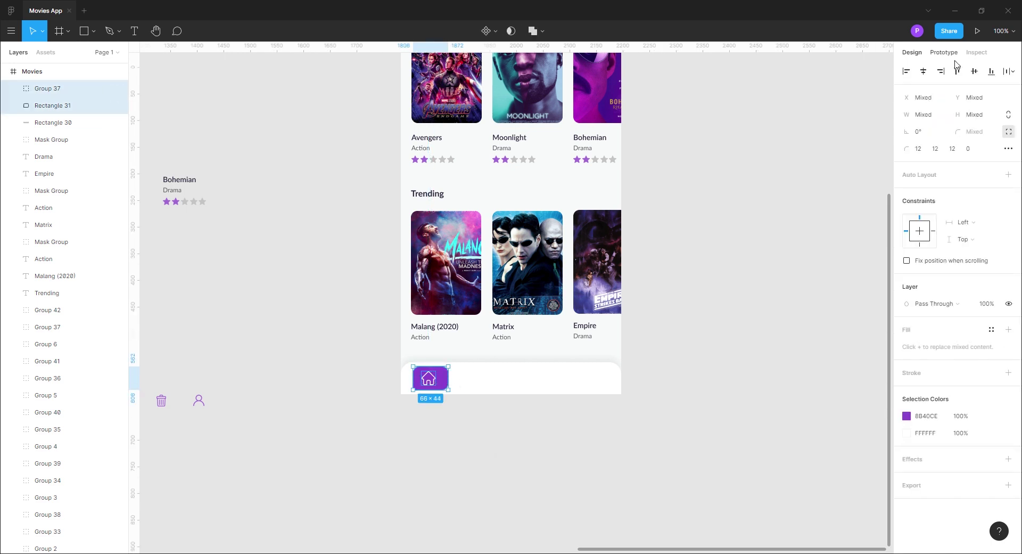
click(923, 74)
click(696, 367)
Move the bag, bell, trash and profile icons into the bottom bar, in a row after the home icon.
drag(324, 510, 426, 504)
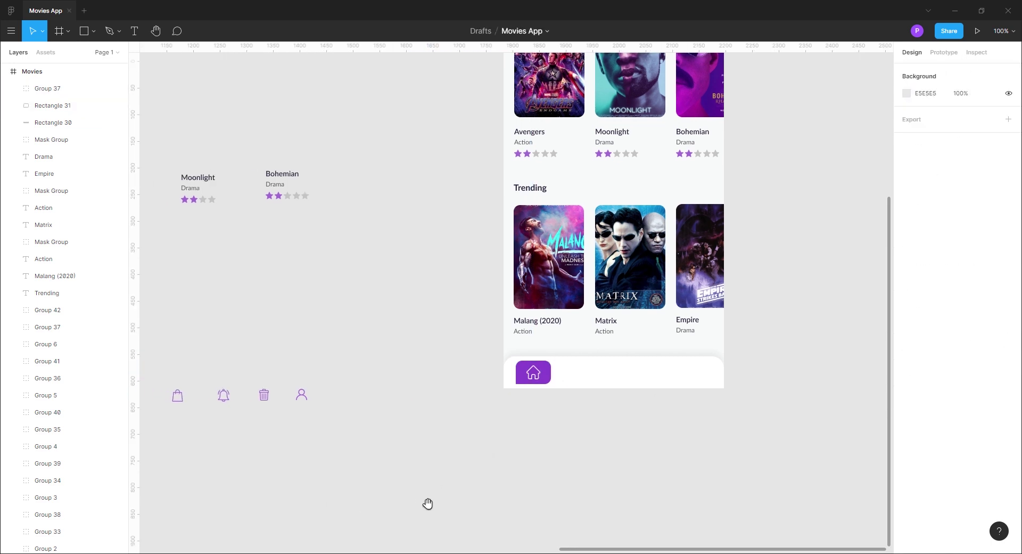
drag(344, 427, 580, 377)
click(660, 456)
drag(672, 458, 733, 376)
key(ctrl+plus)
drag(643, 486, 622, 495)
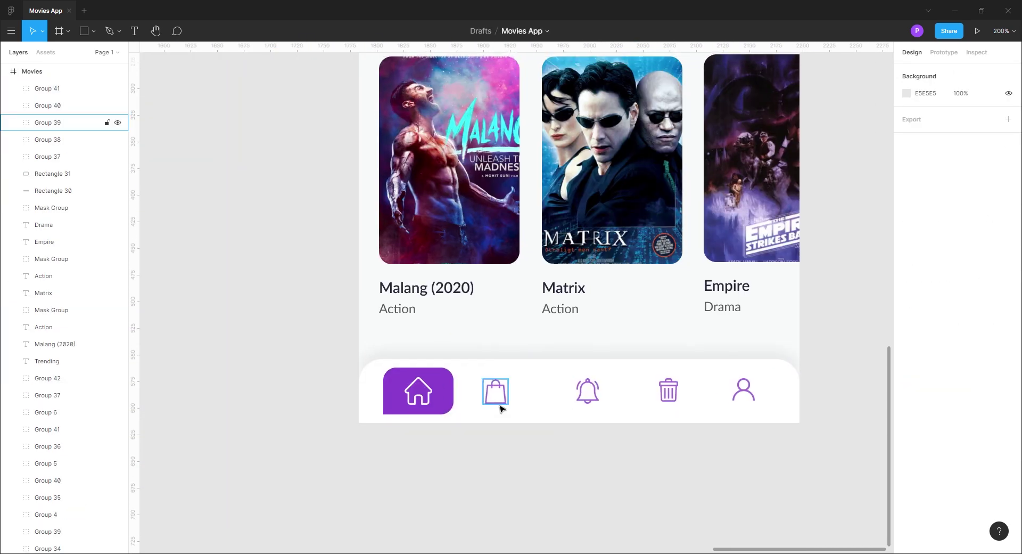
click(499, 398)
shift+click(585, 398)
shift+click(669, 394)
shift+click(751, 397)
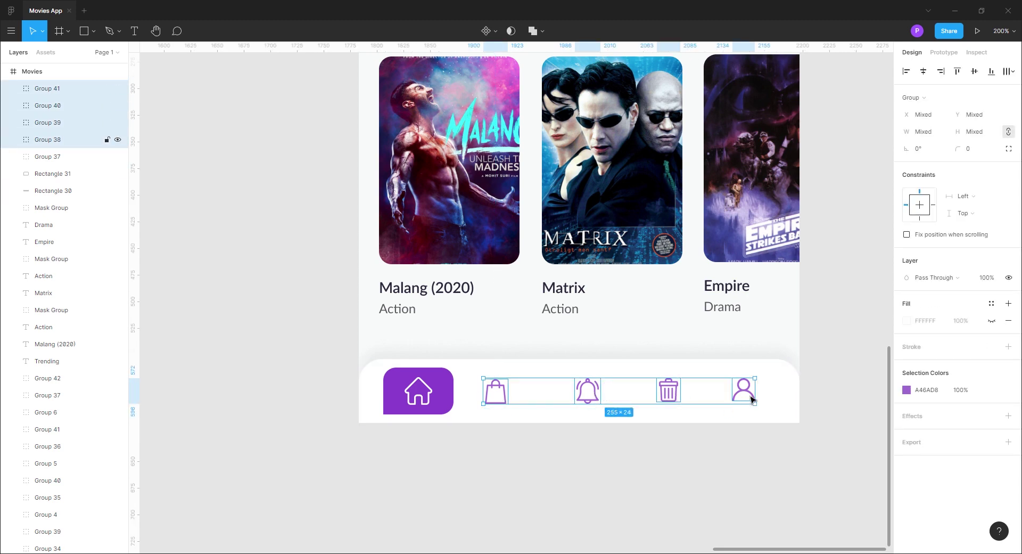
click(803, 383)
Reduce the home icon proportionally to a height of 25 and re-centre it on the purple rectangle.
click(48, 157)
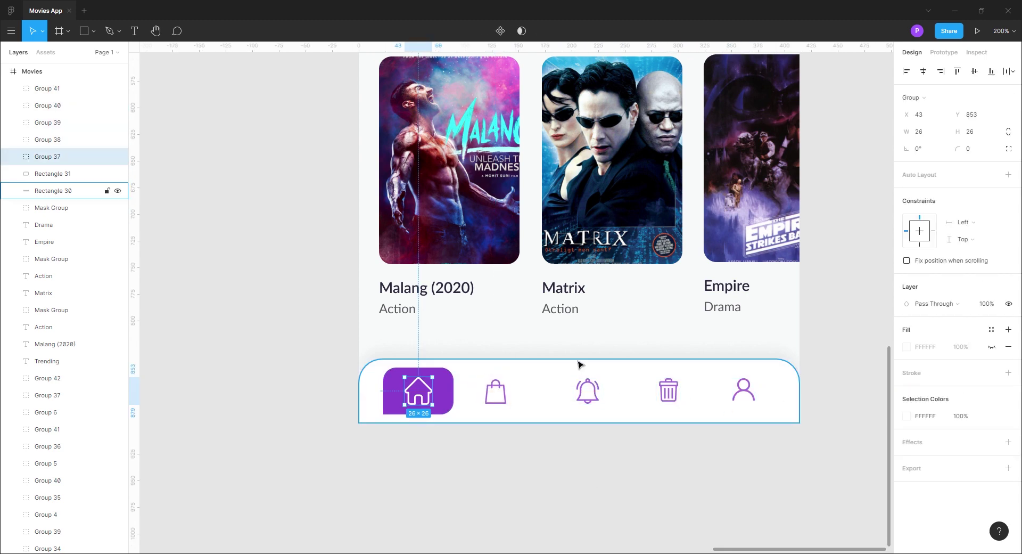
key(Down)
key(Down)
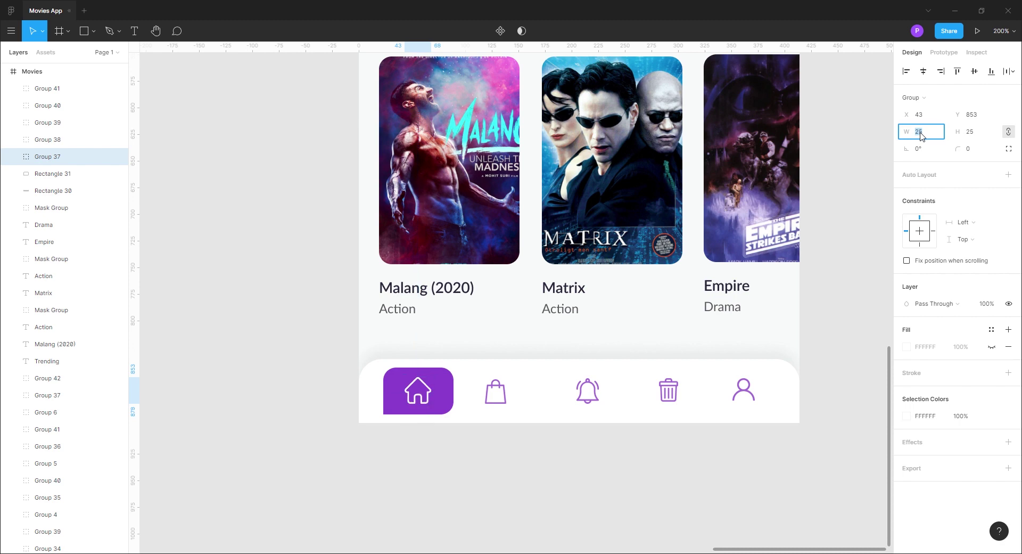
click(600, 464)
click(419, 393)
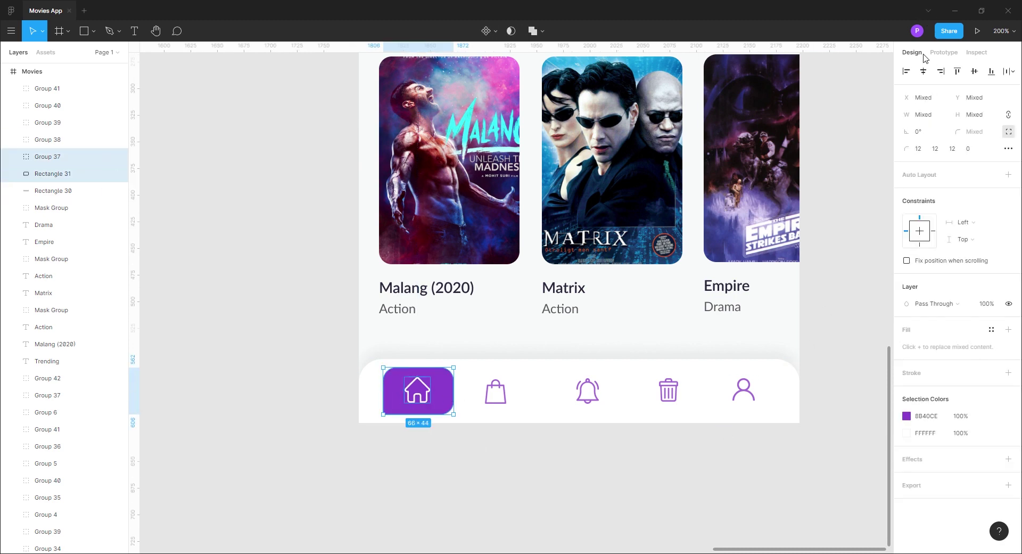
click(577, 477)
key(ctrl+minus)
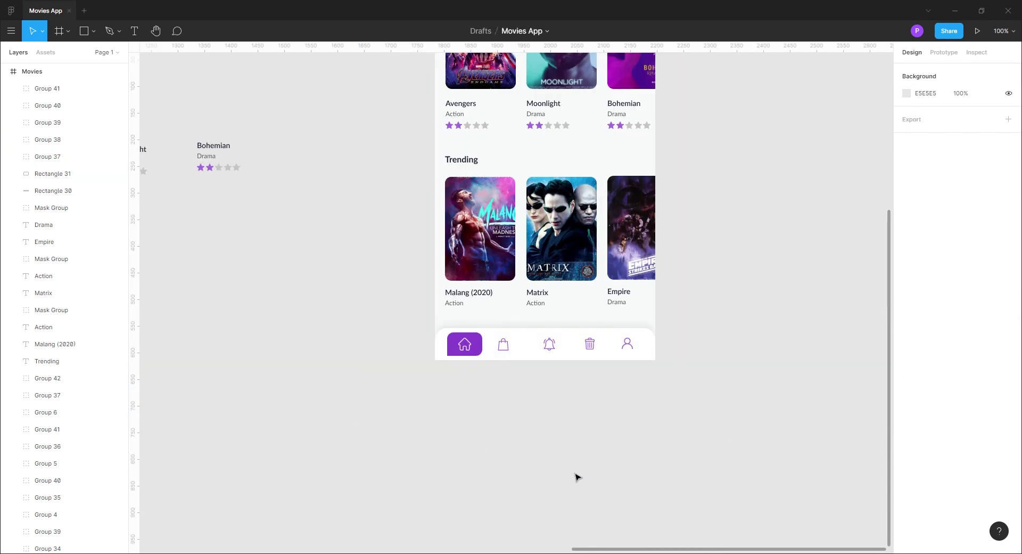
Duplicate the finished Movies frame side by side and rename one of the two frames Edit Share.
drag(781, 112, 629, 292)
key(ctrl+minus)
drag(339, 201, 639, 200)
click(787, 248)
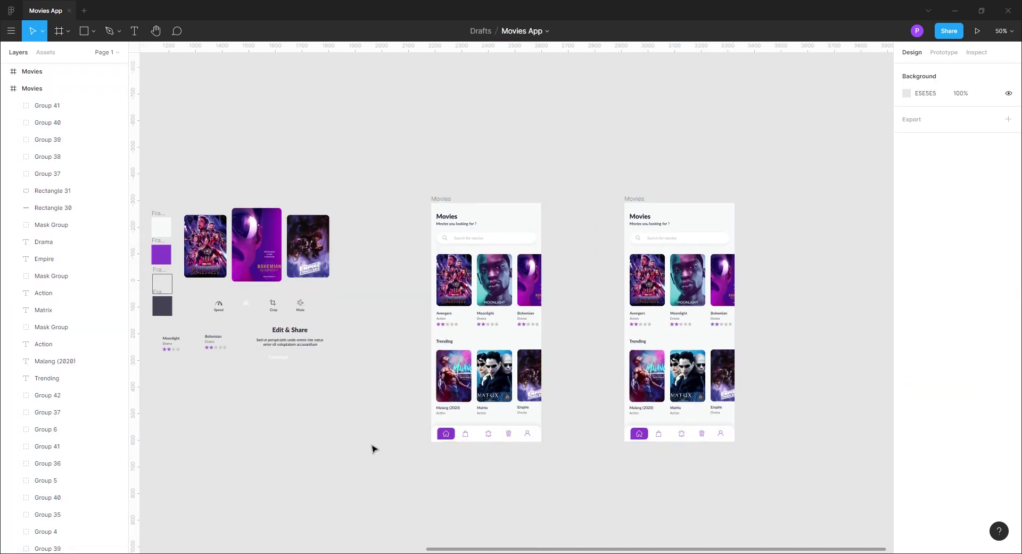
click(441, 199)
double_click(41, 90)
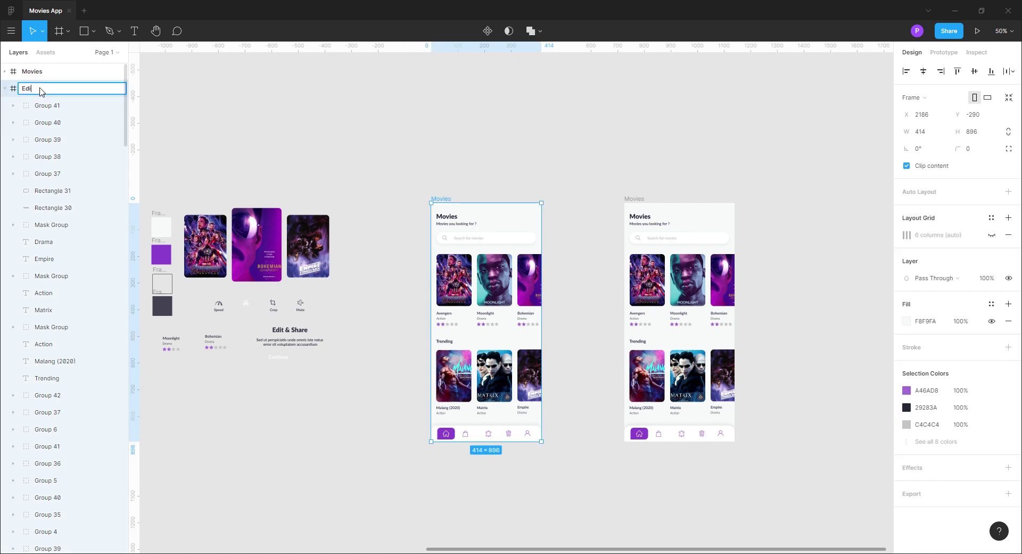
text(Edit Share)
click(395, 189)
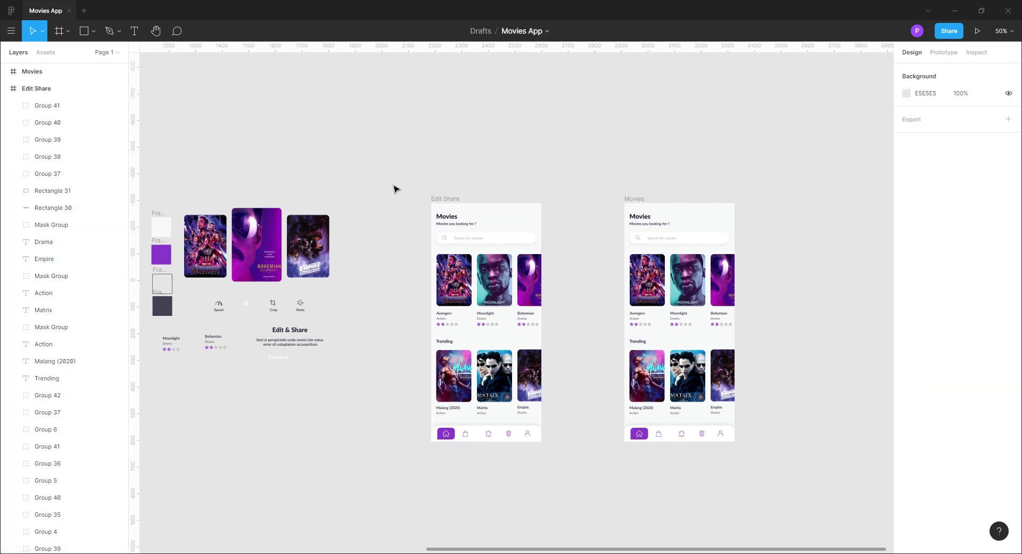
Delete the bottom navigation bar, both poster rows with their captions, and the search bar from the Edit Share frame.
drag(548, 459, 429, 424)
key(Delete)
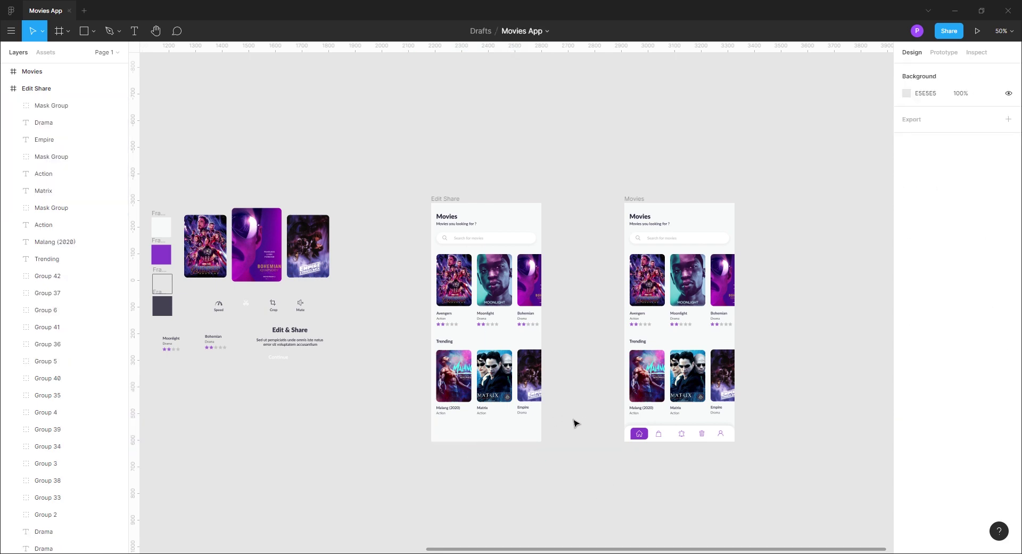
drag(576, 423, 425, 267)
key(Delete)
drag(566, 254, 438, 237)
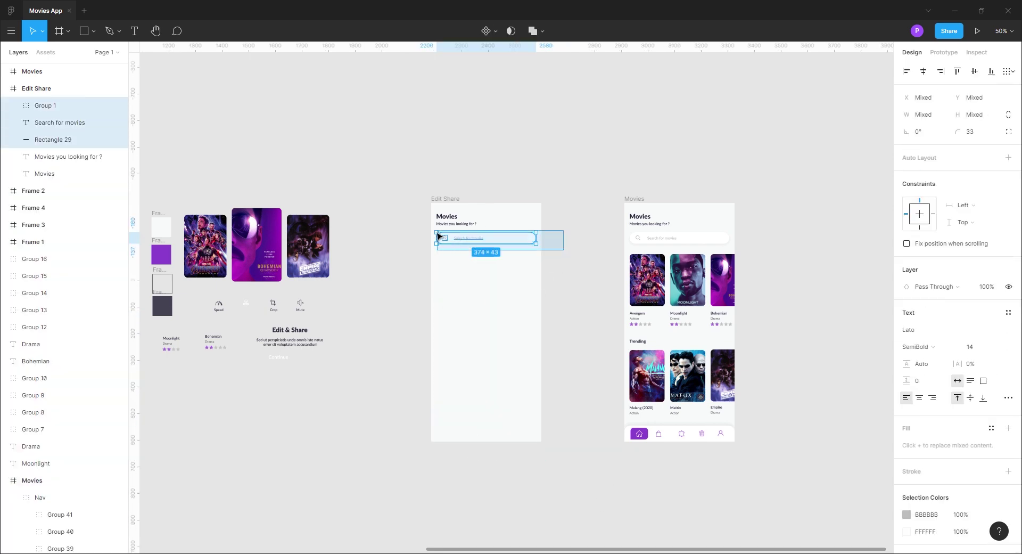
key(Delete)
Move the Avengers, Bohemian Rhapsody and Empire posters together into the Edit Share frame, below its heading.
drag(387, 283, 183, 205)
drag(222, 234, 441, 267)
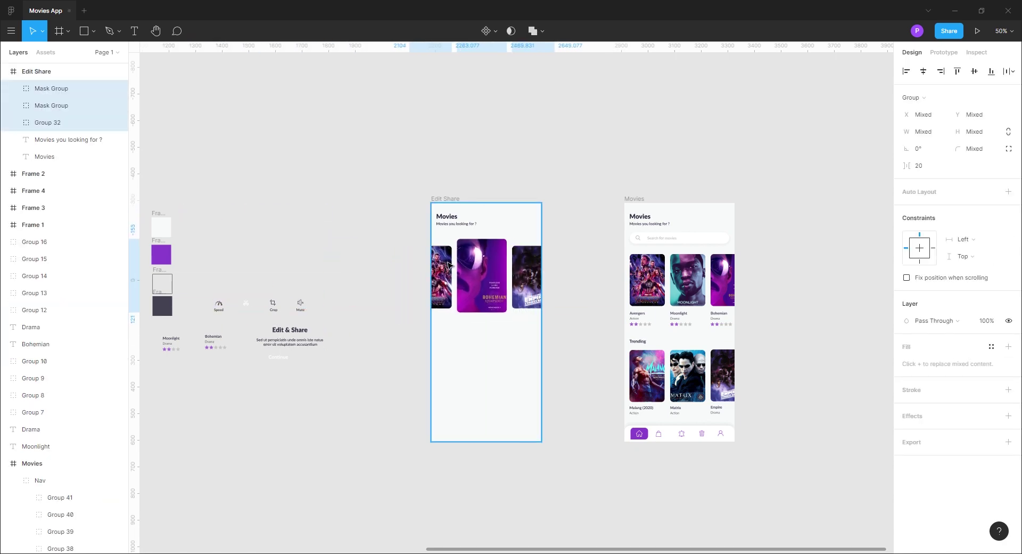
key(shift+0)
click(644, 429)
scroll(637, 472, up, 2)
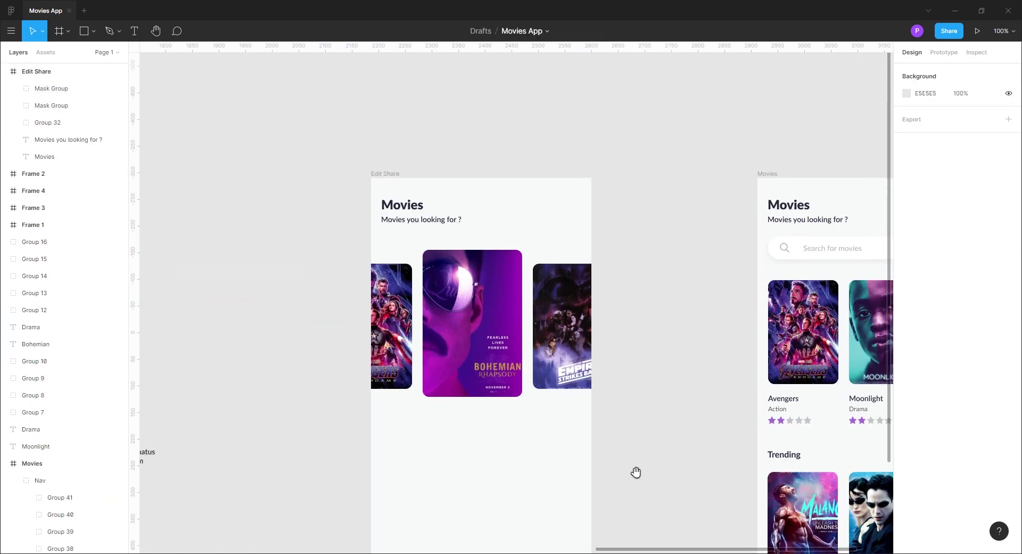
key(plus)
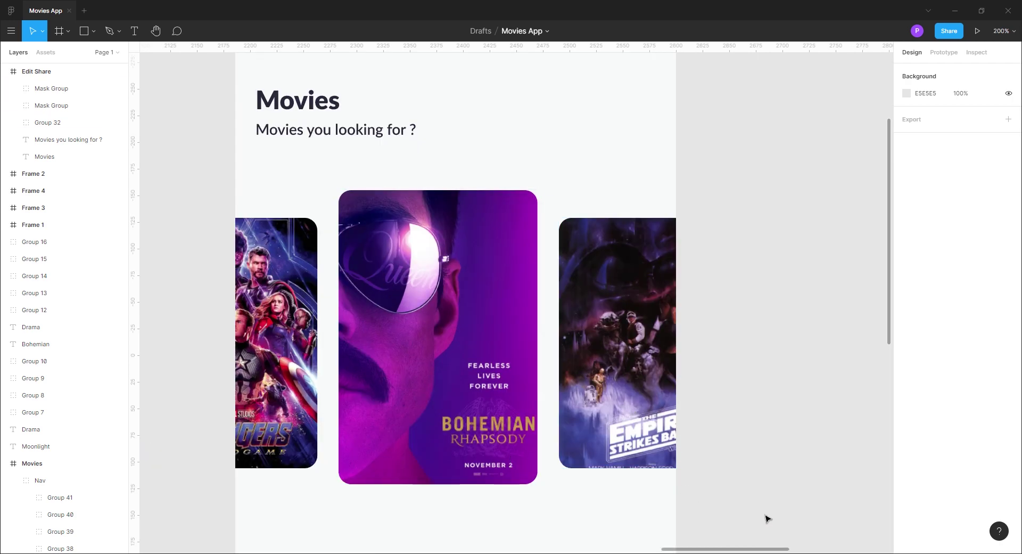
Select the three posters in the Edit Share frame and nudge them 6 px to the right.
drag(749, 505, 270, 394)
key(minus)
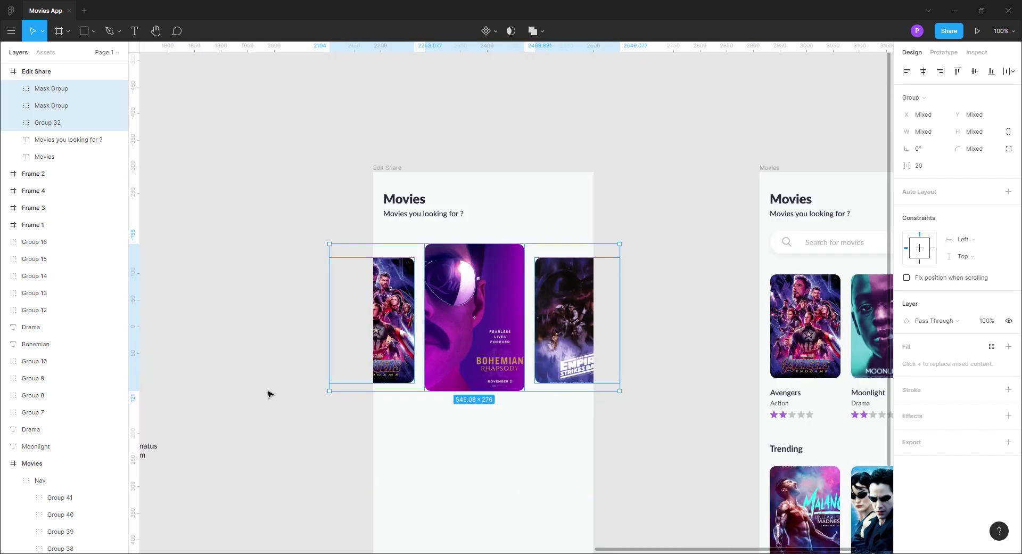
key(Right)
key(Right)
key(Right)
key(Right)
key(Right)
key(Right)
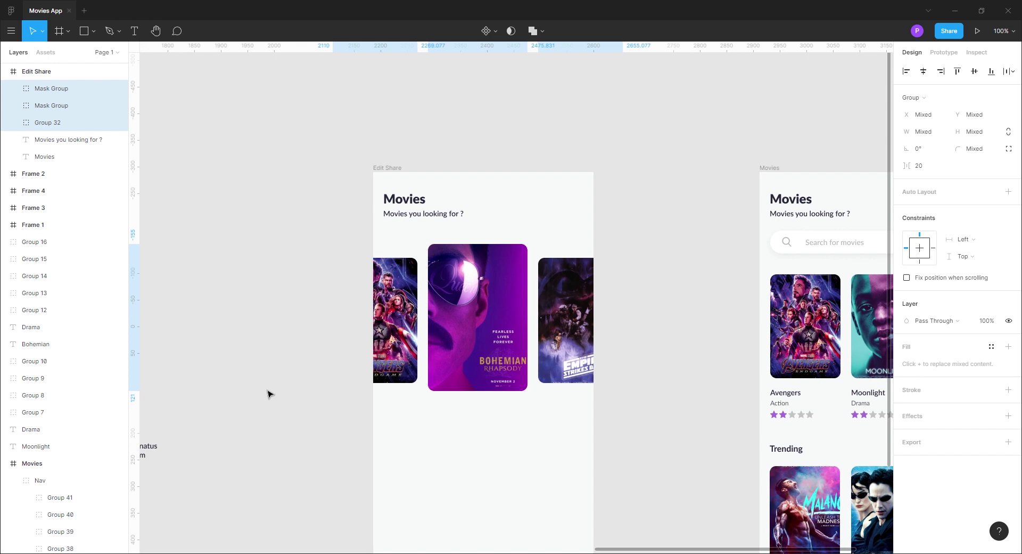
Nudge the three selected posters in the Edit Share frame 3 px back to the left and deselect them.
key(Left)
key(Left)
key(Left)
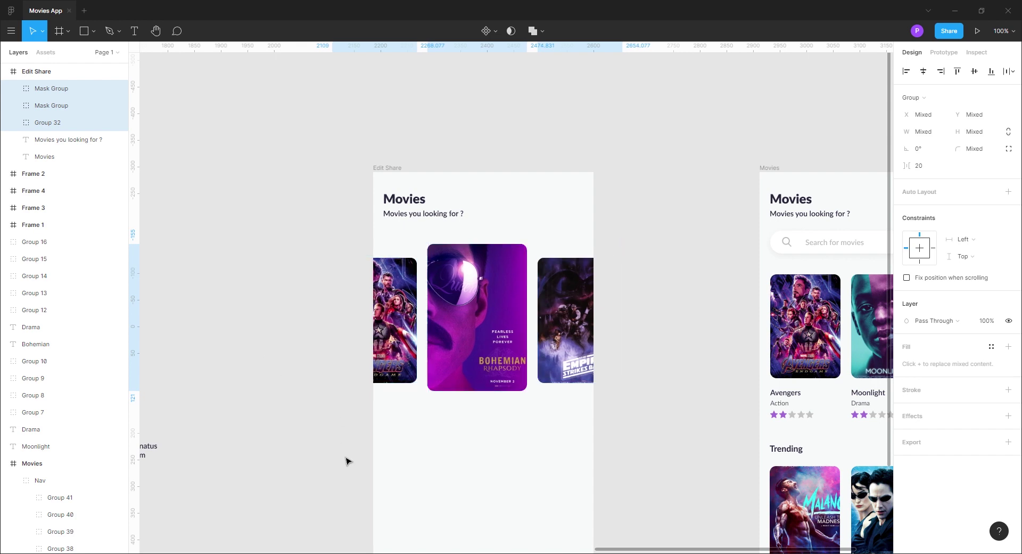
click(667, 445)
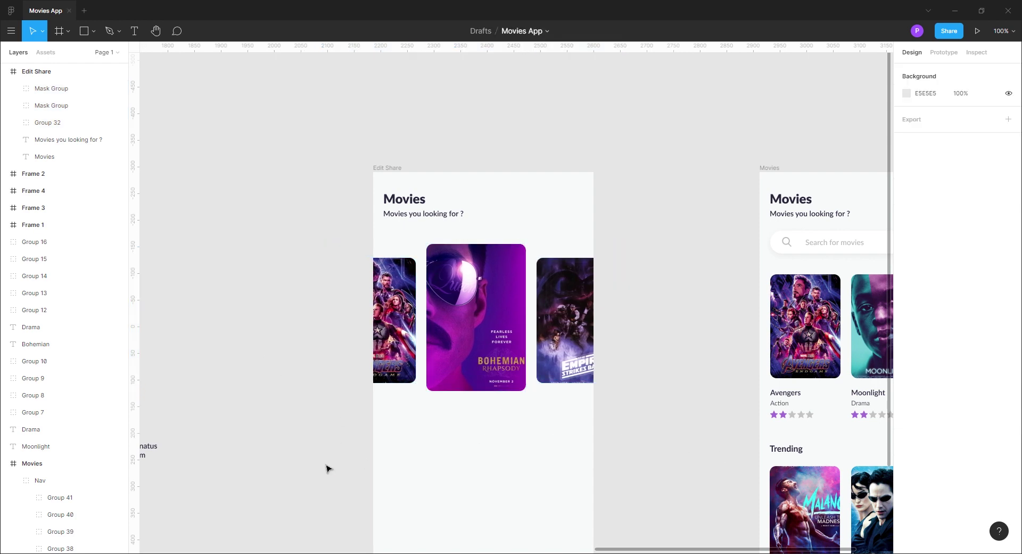
Move the Bohemian Rhapsody poster slightly up and to the frame's centre, shifting the Avengers and Empire posters right to match.
drag(482, 351, 487, 343)
drag(399, 321, 408, 322)
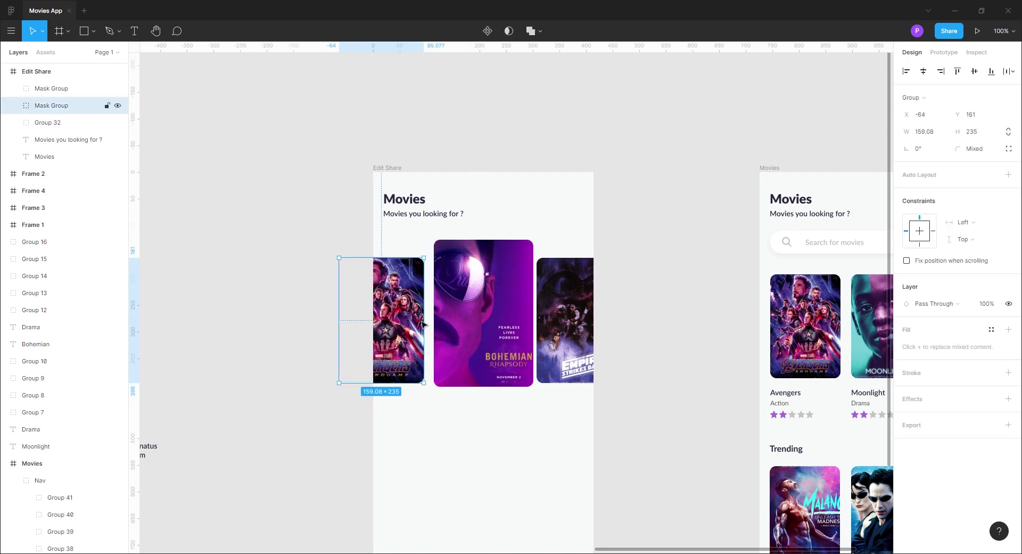
click(570, 319)
drag(570, 320, 576, 320)
Fine-tune the Avengers and Empire posters for equal gaps beside the Bohemian Rhapsody poster, placing the Empire poster at X 321.
click(401, 319)
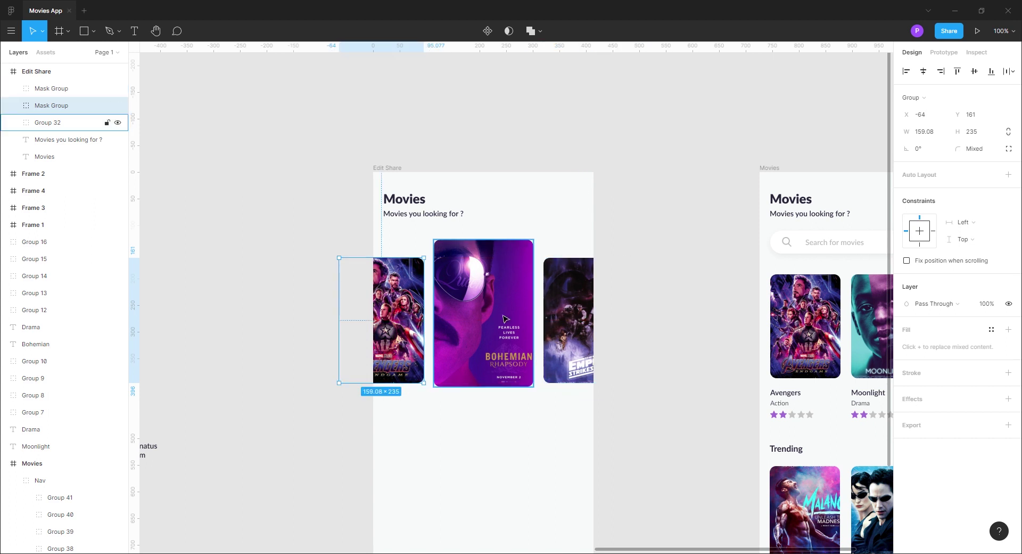
key(shift+Right)
key(shift+Right)
key(shift+Left)
key(shift+Left)
key(Left)
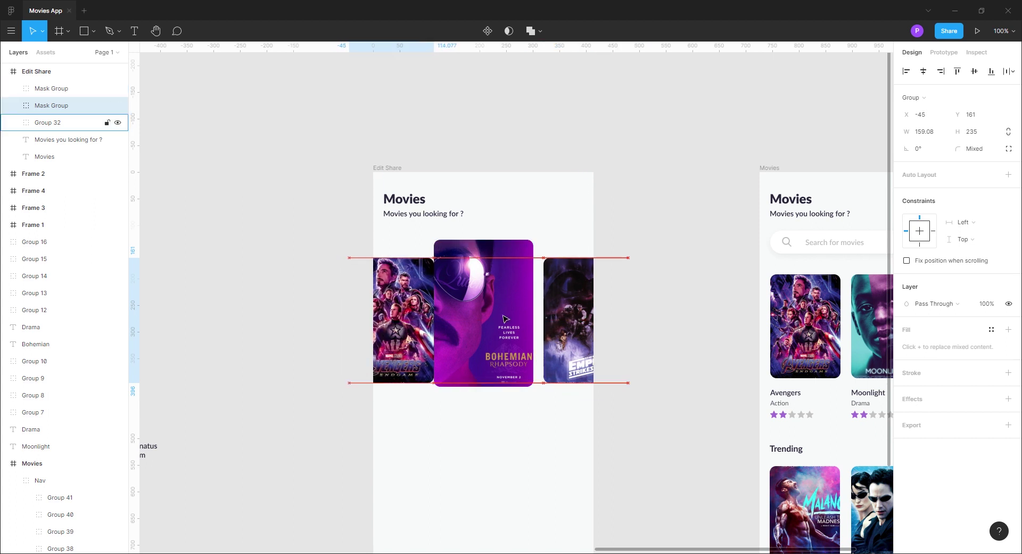
click(577, 314)
drag(576, 314, 577, 313)
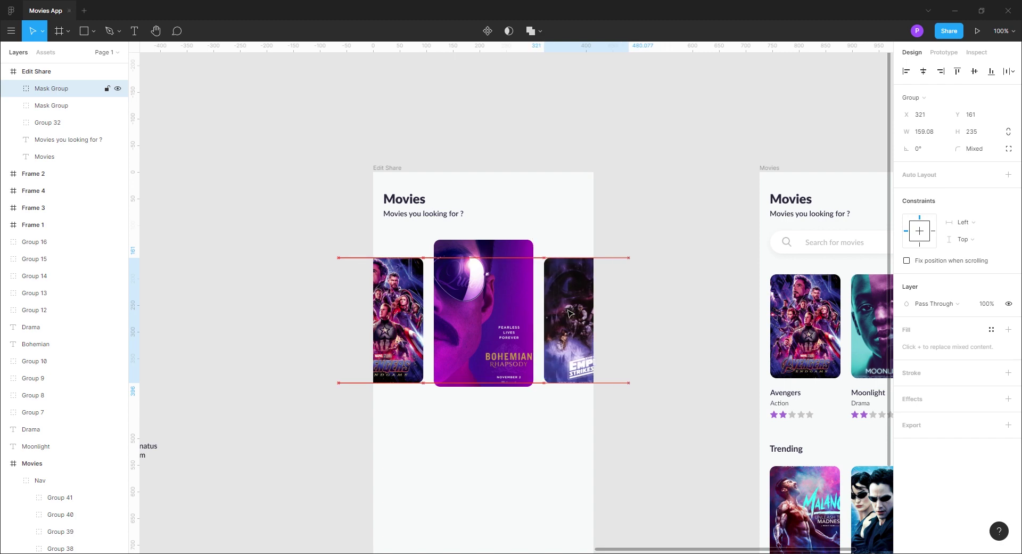
click(667, 443)
Draw a 6 px high bar below the posters and fit it to the frame's layout grid margins, 374 px wide.
key(space)
drag(311, 486, 269, 433)
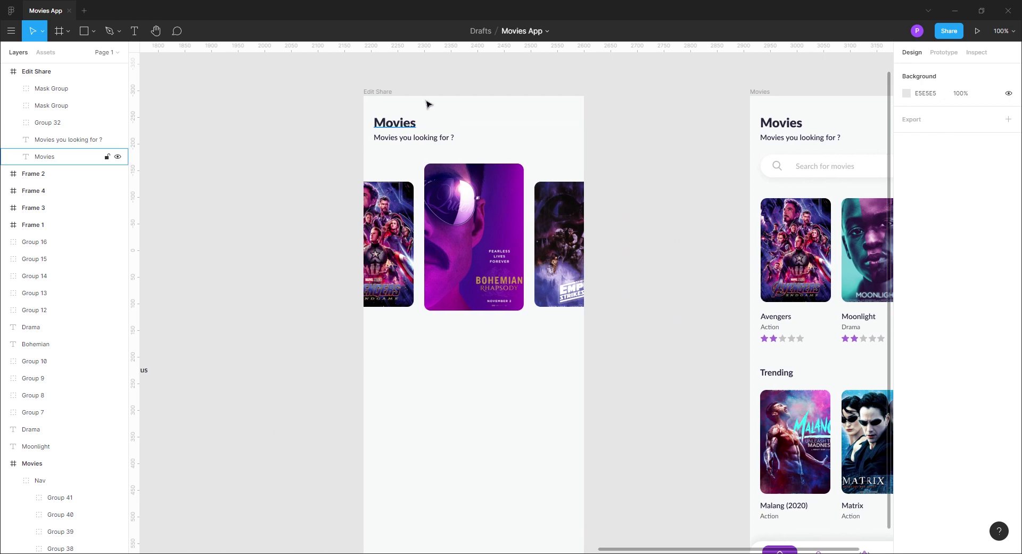
key(r)
drag(374, 343, 574, 348)
click(379, 91)
click(993, 236)
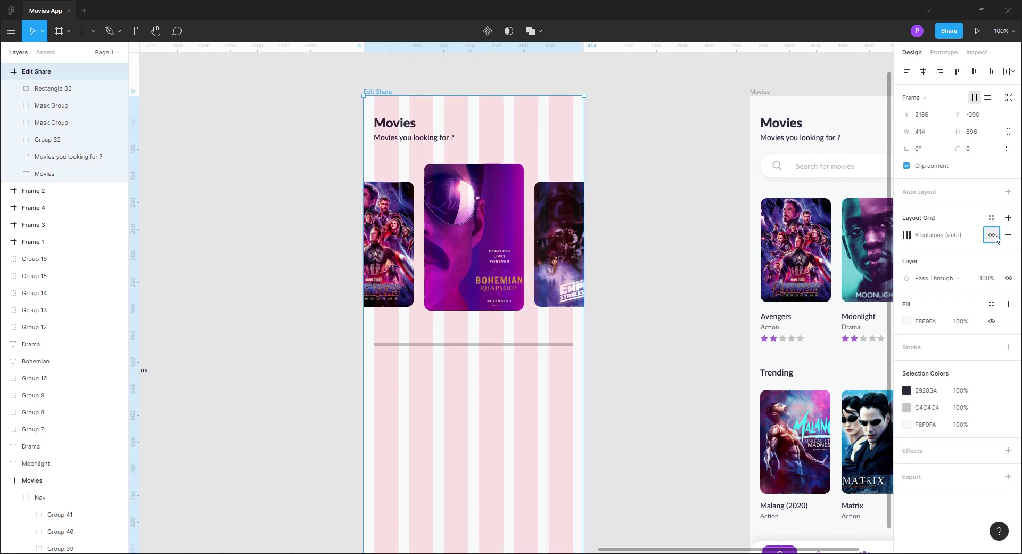
click(384, 346)
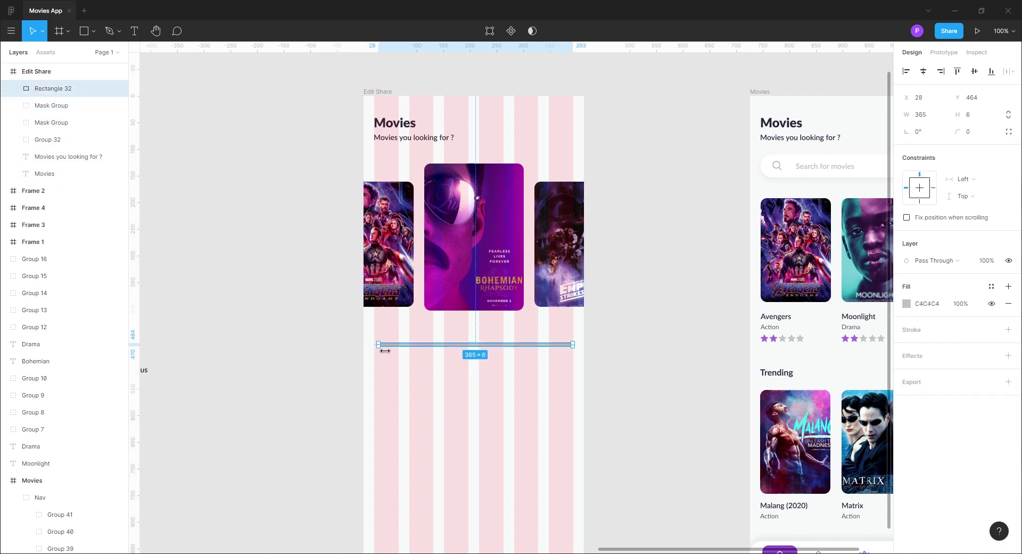
drag(380, 351, 380, 351)
drag(582, 351, 582, 351)
Set the bar's corner radius to 12 and hide the Edit Share frame's layout grid.
click(978, 136)
text(12)
key(Return)
key(Escape)
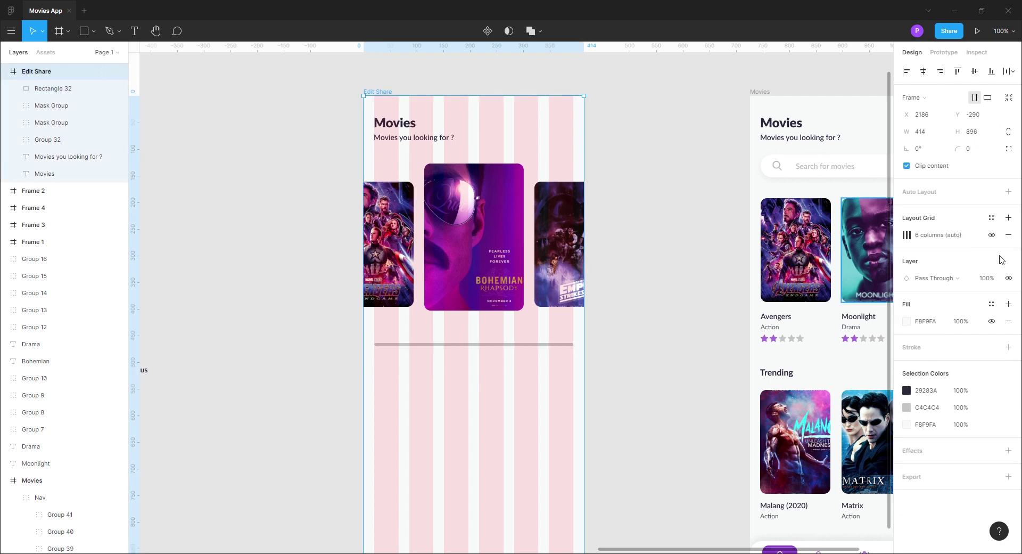
click(992, 235)
click(680, 390)
Nudge the bar up 10 px to Y 454 and fill it with light purple CFA7F3, lightened from the sampled purple swatch.
click(526, 346)
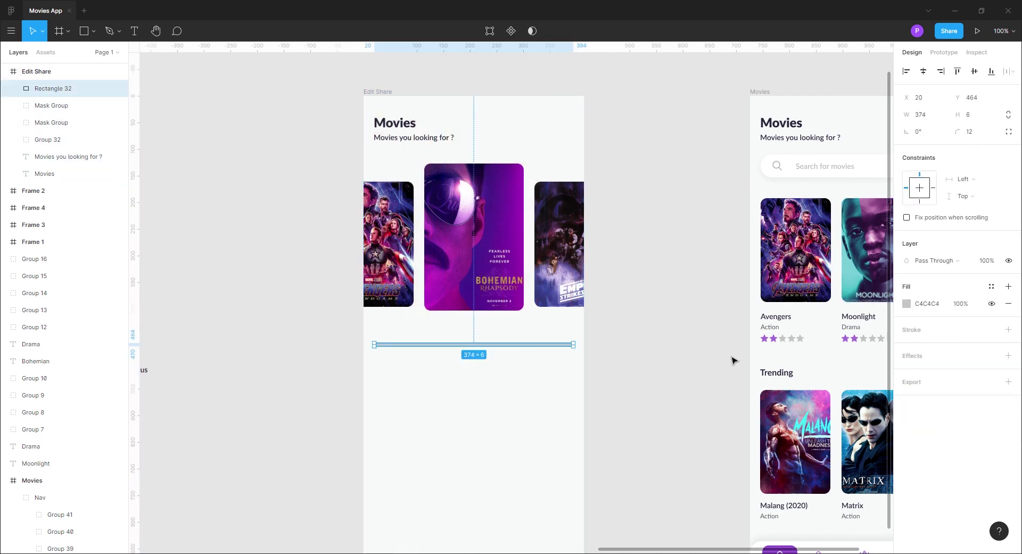
key(shift+Up)
scroll(651, 337, down, 5)
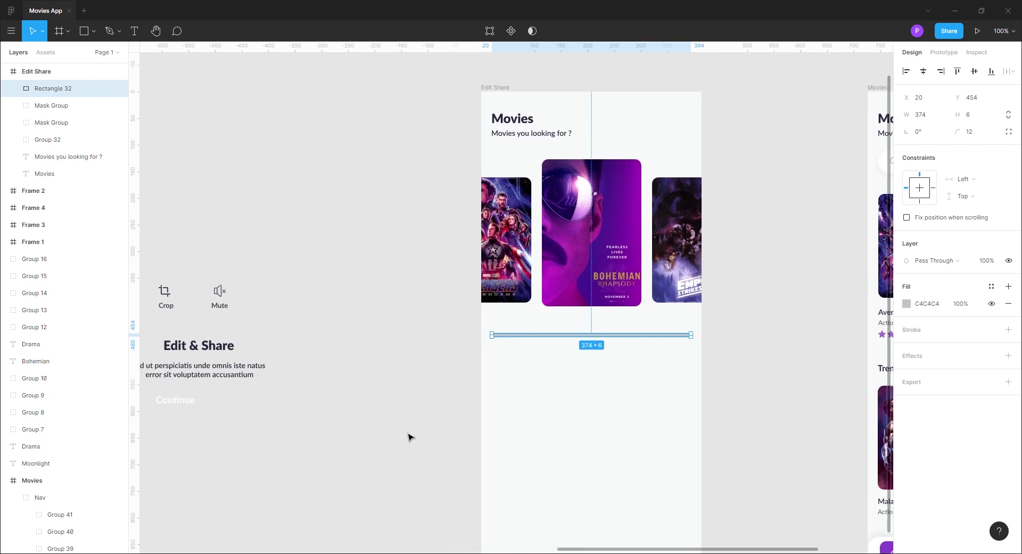
click(906, 303)
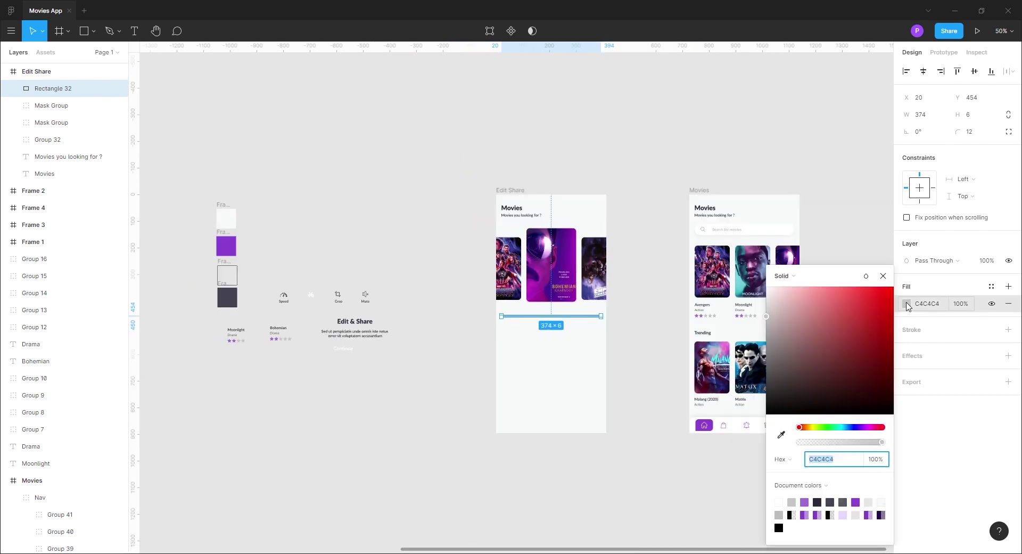
click(781, 435)
click(228, 248)
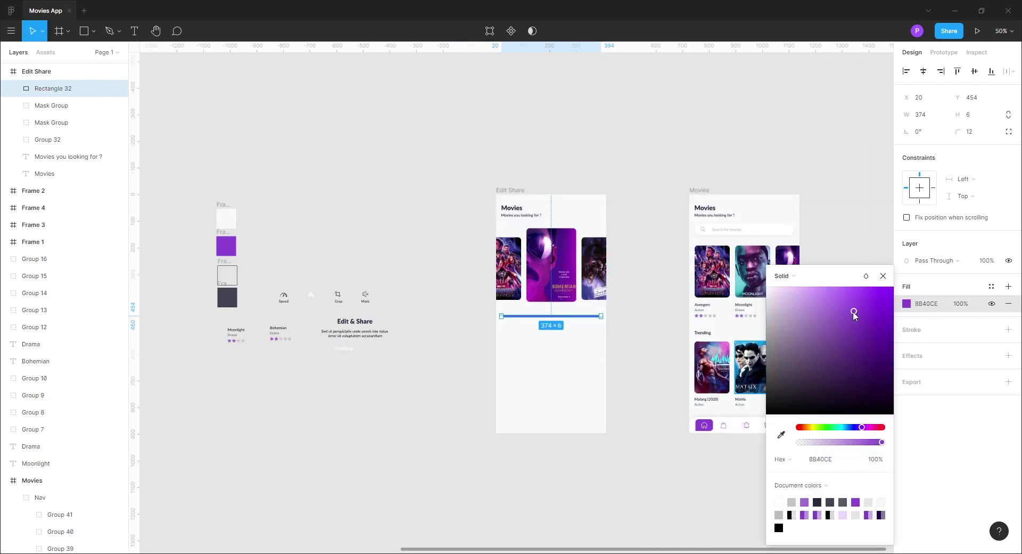
drag(853, 311, 813, 295)
click(883, 276)
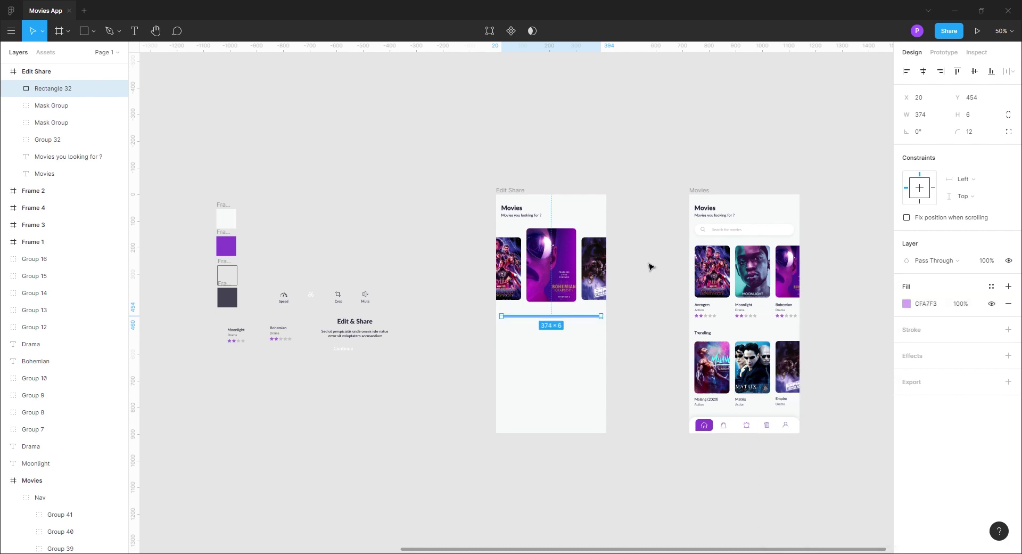
click(648, 264)
Duplicate the light purple bar in place and shorten the copy to 173 px, keeping its left end fixed.
key(shift+0)
drag(776, 376, 653, 380)
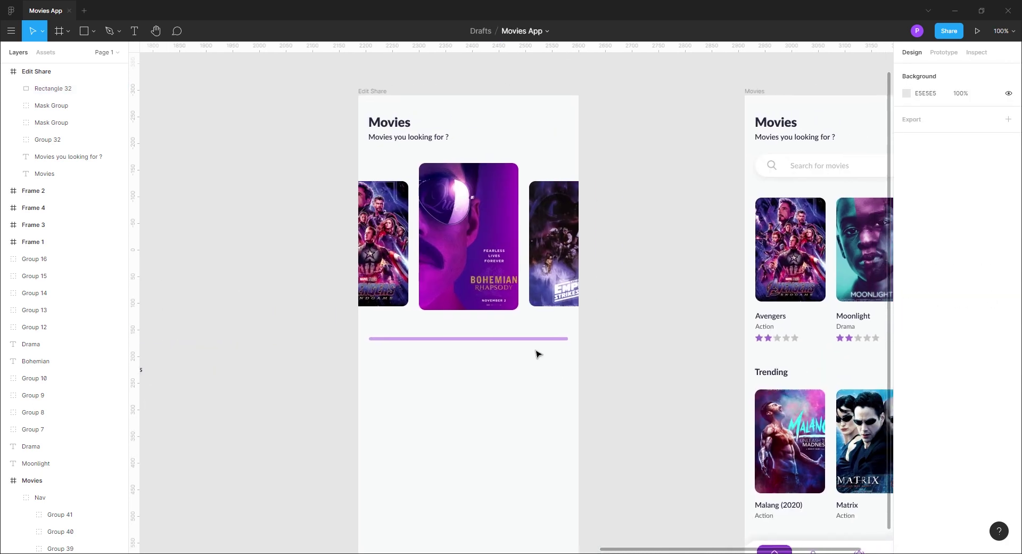
click(538, 339)
key(ctrl+c)
key(ctrl+v)
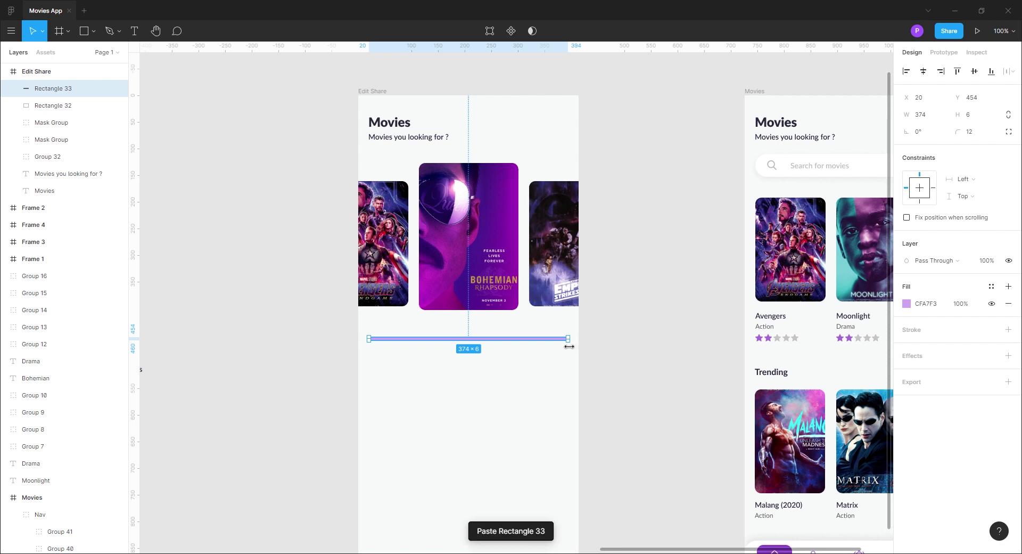
drag(568, 339, 461, 338)
Fill the shorter bar with the dark purple 8B40CE sampled from the Frame 2 swatch.
click(906, 303)
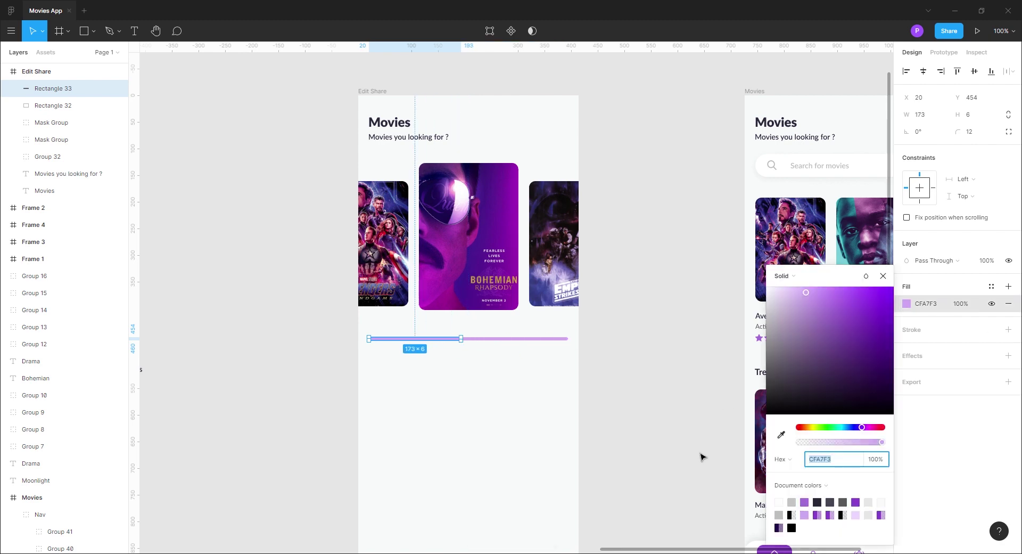
key(ctrl+minus)
click(782, 435)
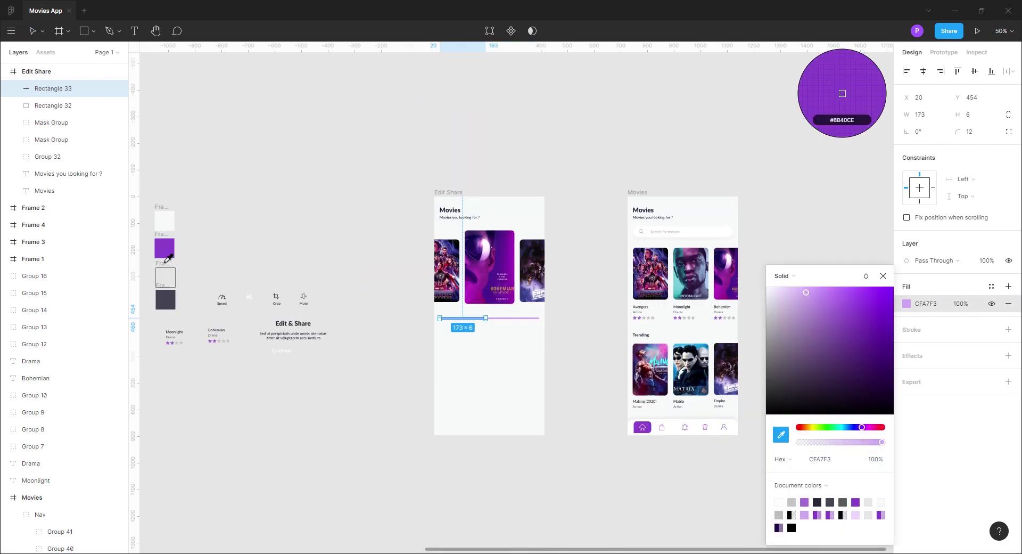
click(163, 254)
click(883, 276)
click(586, 289)
key(ctrl+plus)
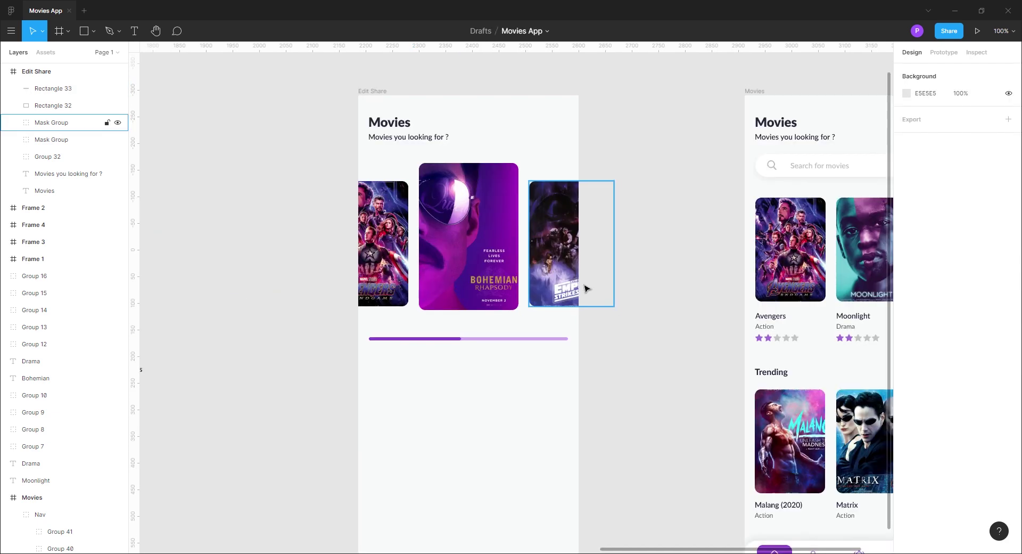
Move the Edit Share frame farther left from the Movies frame, to about X 1976, Y -312.
drag(612, 393, 781, 417)
drag(549, 116, 437, 105)
click(691, 357)
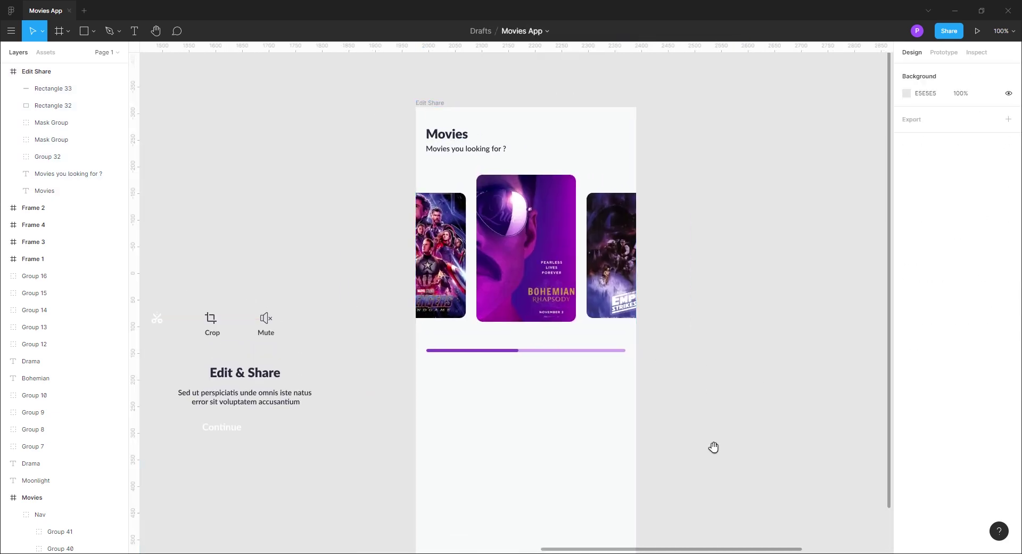
drag(715, 447, 753, 410)
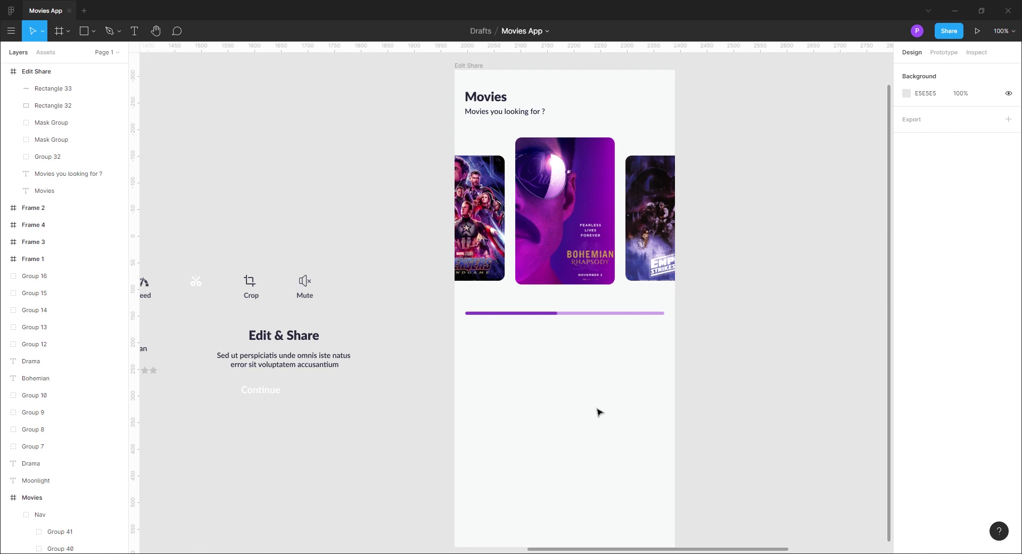
Draw a circle about 69 px in diameter below the left end of the progress bar, at about X 19, Y 518.
click(94, 36)
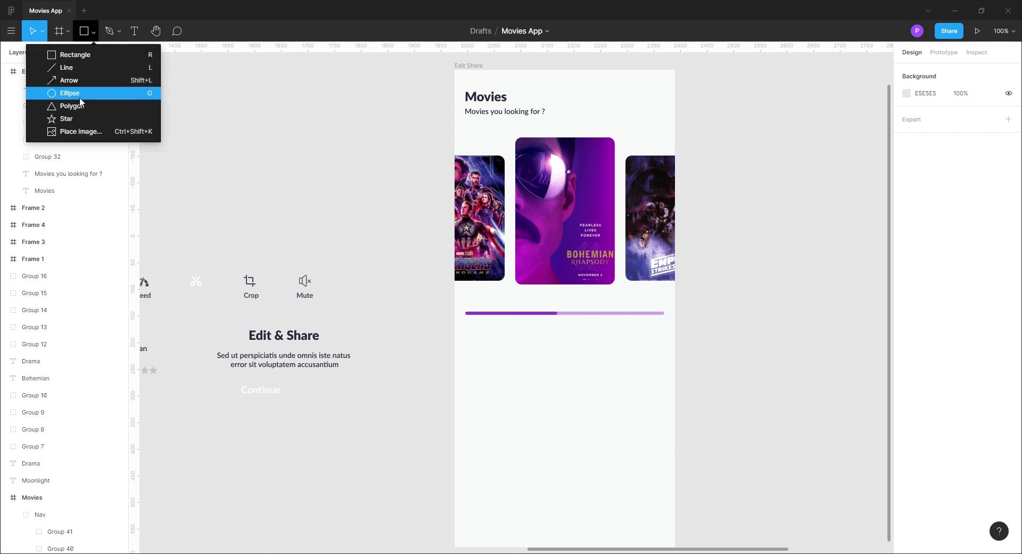
click(74, 91)
drag(468, 348, 486, 366)
key(shift)
Fill the circle with light grey E5E5E5 sampled from the Frame 3 swatch.
drag(336, 453, 478, 464)
click(907, 303)
click(781, 435)
click(181, 261)
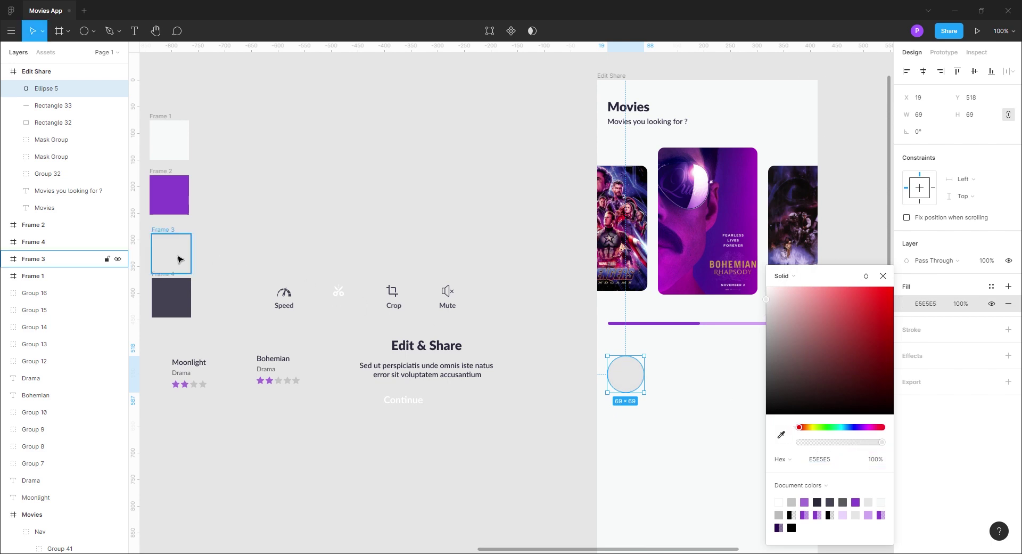
click(531, 456)
Duplicate the grey circle three times to the right, making an evenly spaced row of four below the progress bar.
scroll(531, 457, right, 5)
click(459, 343)
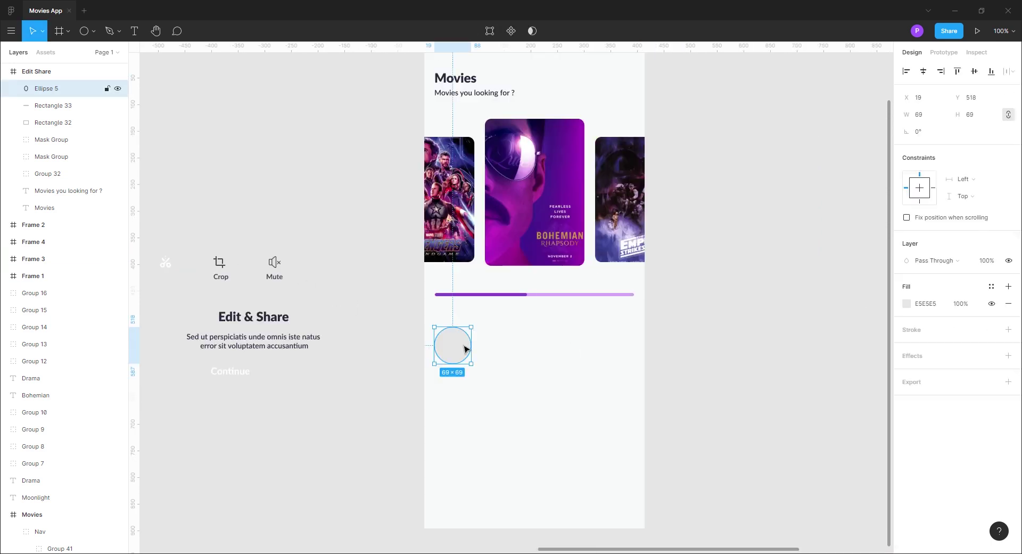
drag(459, 343, 609, 349)
click(675, 412)
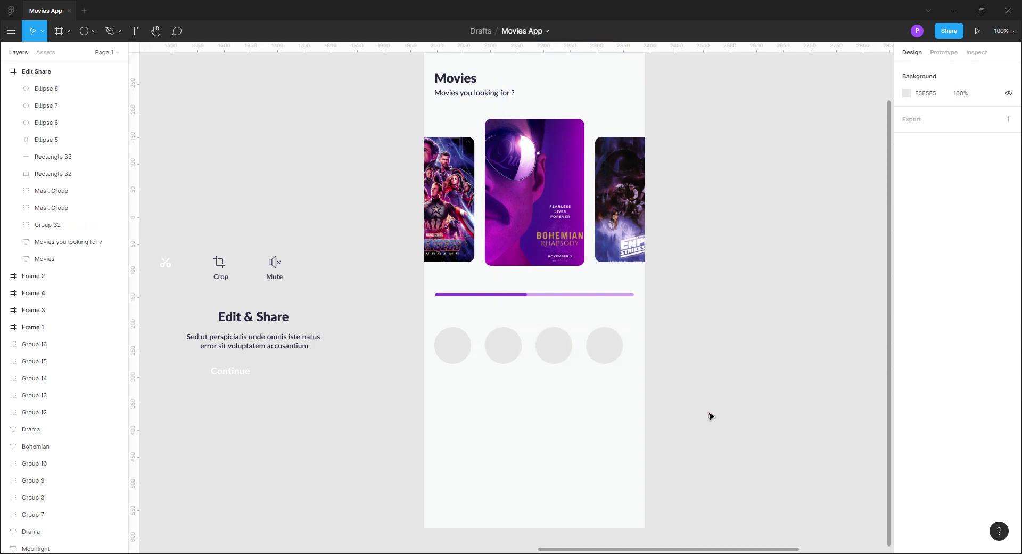
Show the Edit Share frame's layout grid and nudge the circles slightly right to widen the gaps between them.
drag(722, 259, 711, 316)
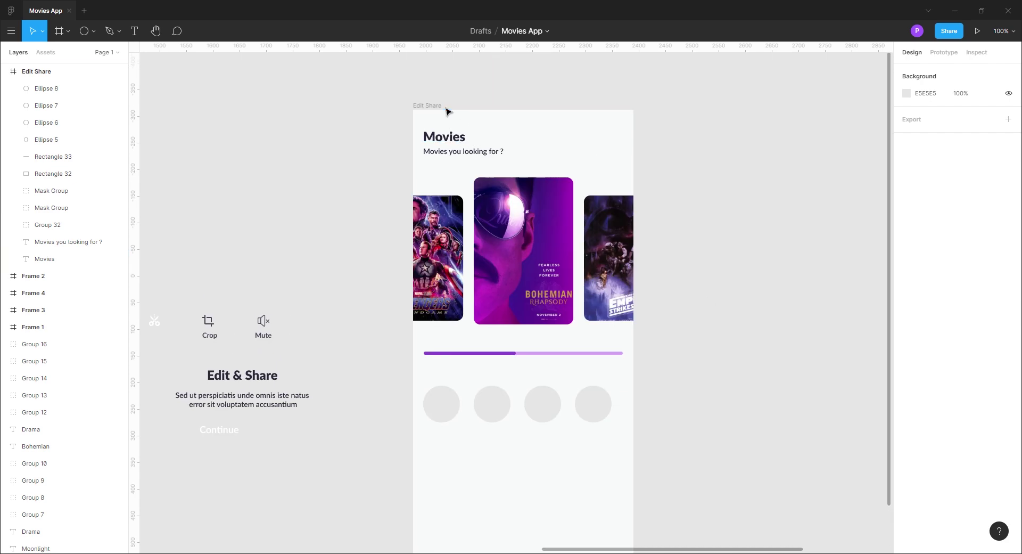
click(446, 108)
click(992, 236)
drag(708, 439, 475, 313)
drag(661, 382, 533, 332)
key(Right)
key(Right)
click(634, 365)
click(599, 339)
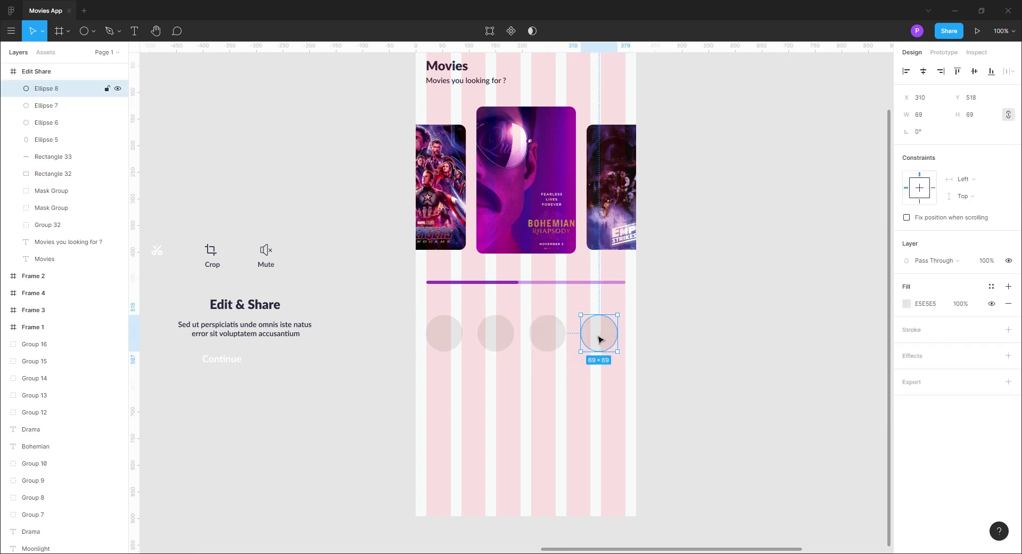
Select the second, third and fourth circles and nudge them right together, widening the gap after the first circle.
click(680, 386)
drag(679, 375, 506, 332)
key(shift+Right)
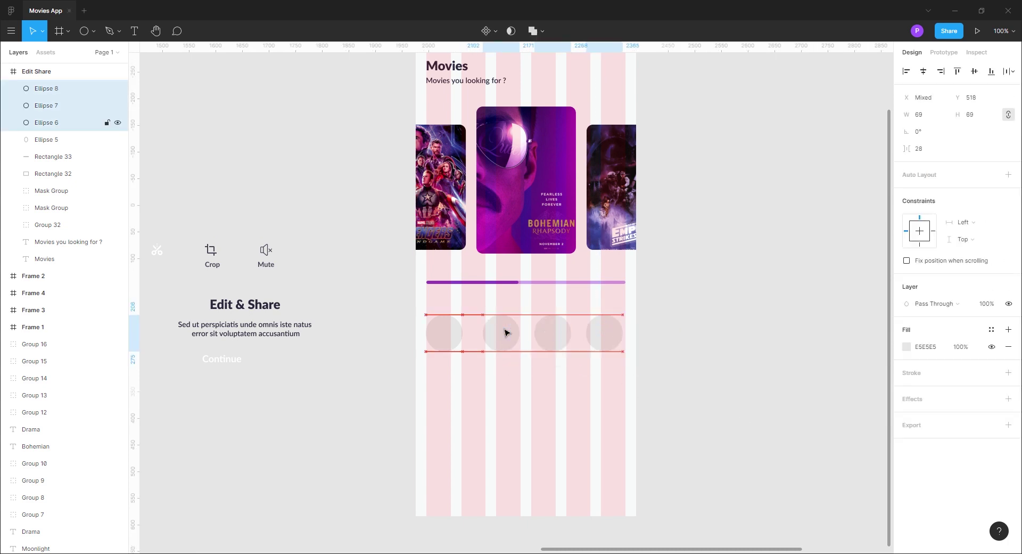
key(Left)
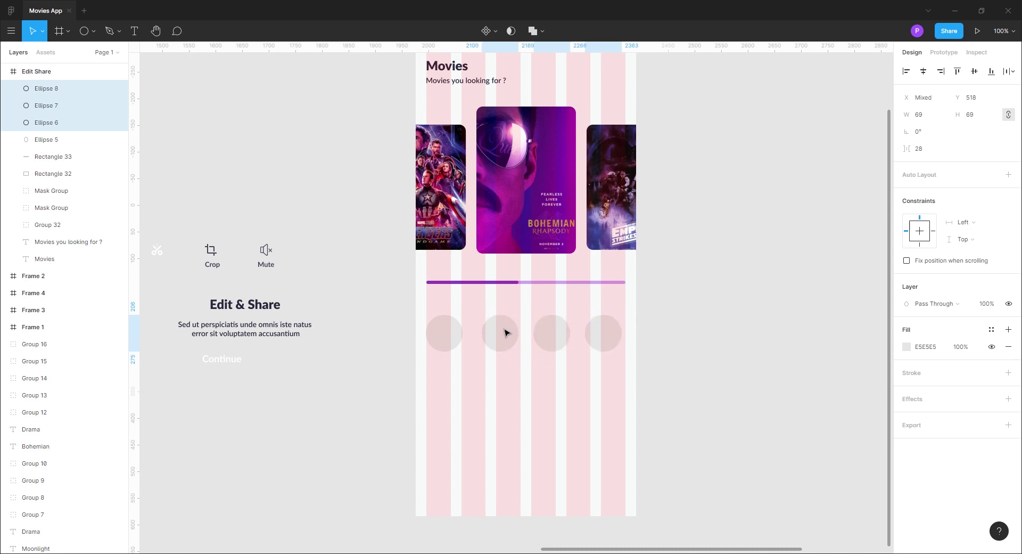
Nudge the third and fourth circles 9 px right so the last one meets the outer edge of the layout grid.
drag(672, 370, 538, 335)
key(Right)
key(Right)
key(Right)
key(Right)
key(Right)
key(Right)
key(Right)
key(Right)
key(Right)
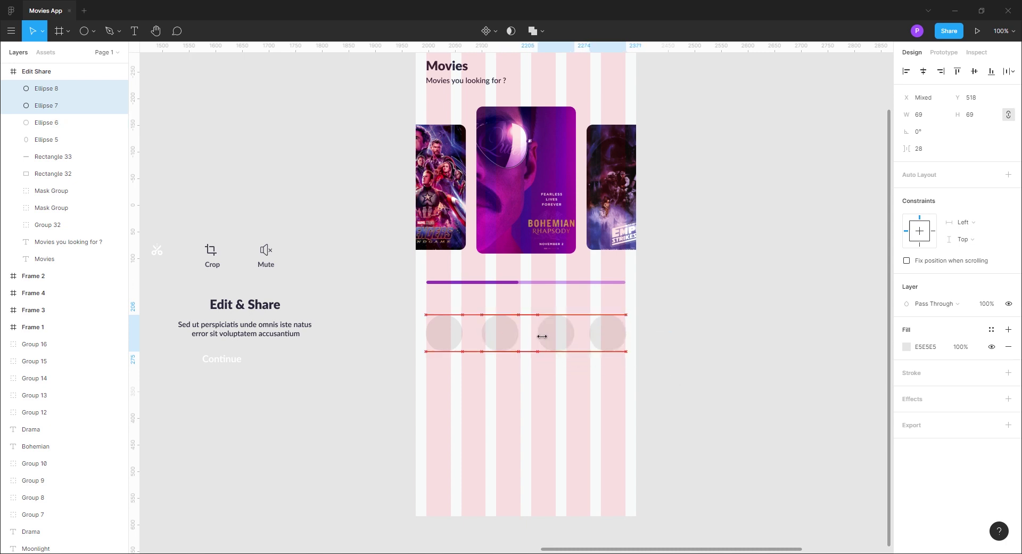
click(671, 373)
Hide the layout grid on the Edit Share frame again and deselect the frame.
drag(734, 256, 747, 392)
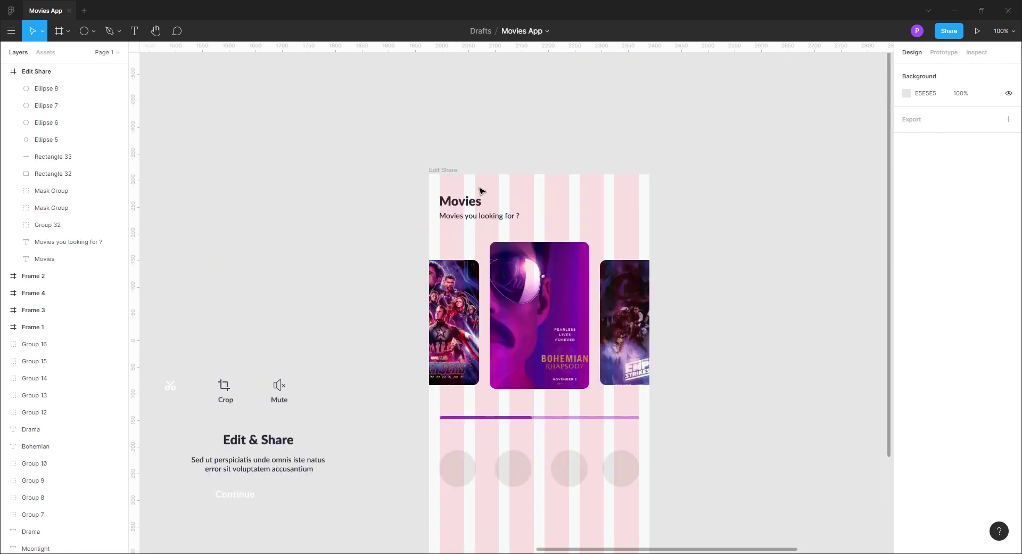
click(444, 170)
click(992, 235)
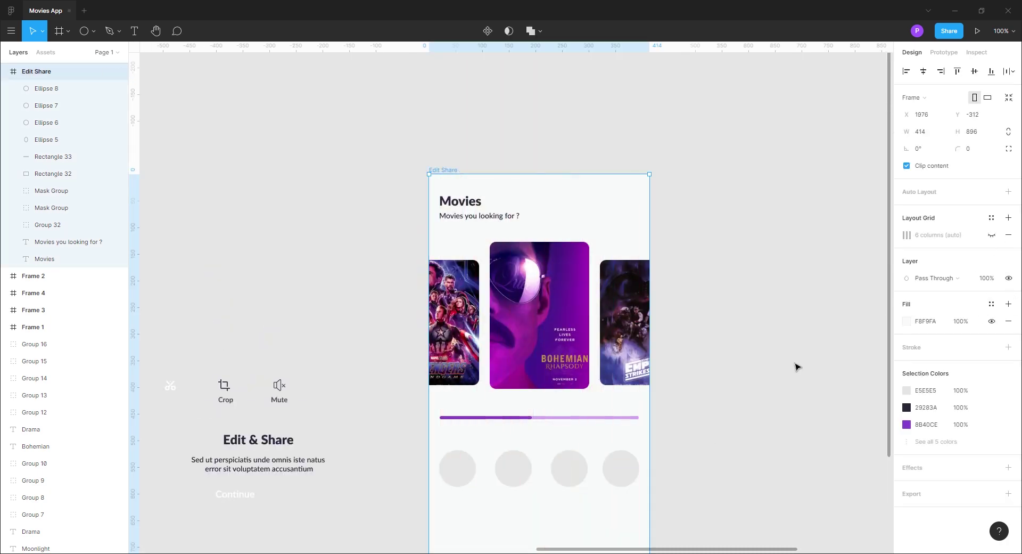
click(751, 437)
drag(714, 500, 712, 419)
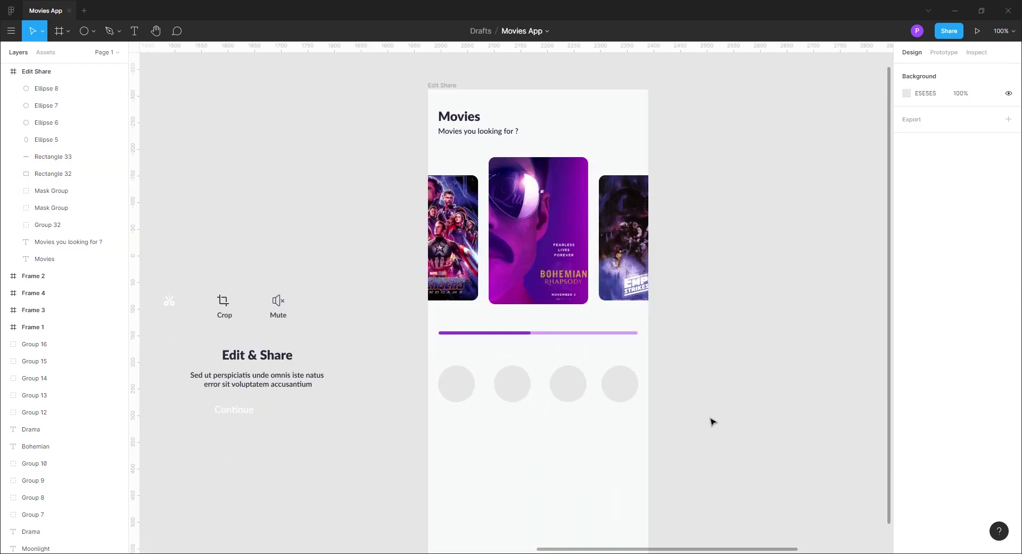
click(580, 392)
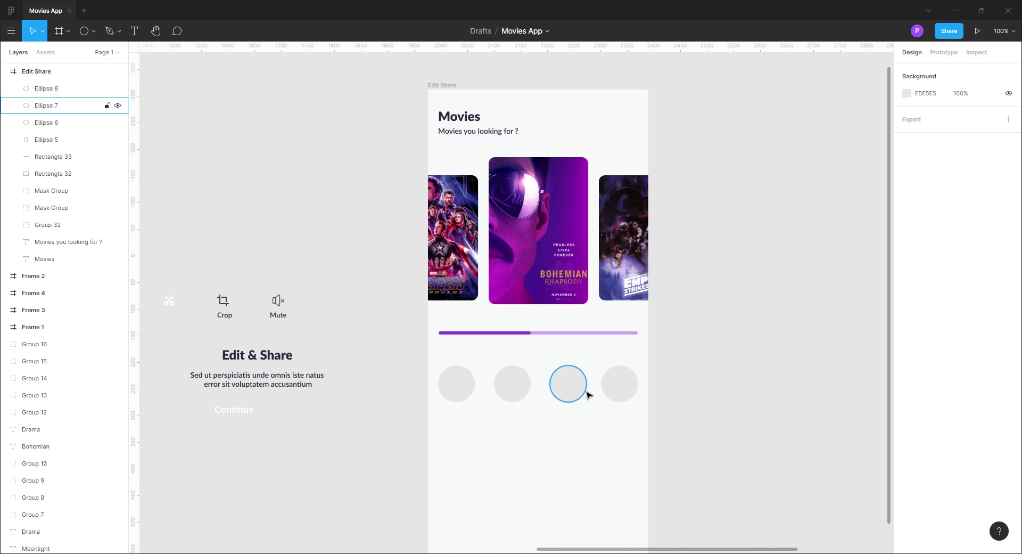
Fill the second circle with the dark 434252 colour sampled from the dark swatch frame.
click(776, 429)
drag(370, 470, 532, 474)
click(692, 397)
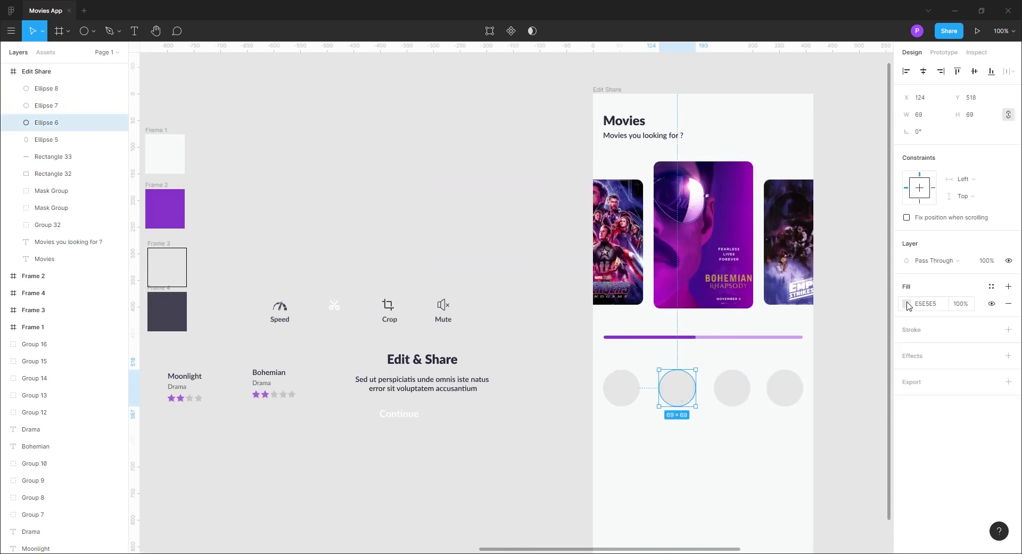
click(908, 305)
click(781, 435)
click(180, 321)
click(884, 276)
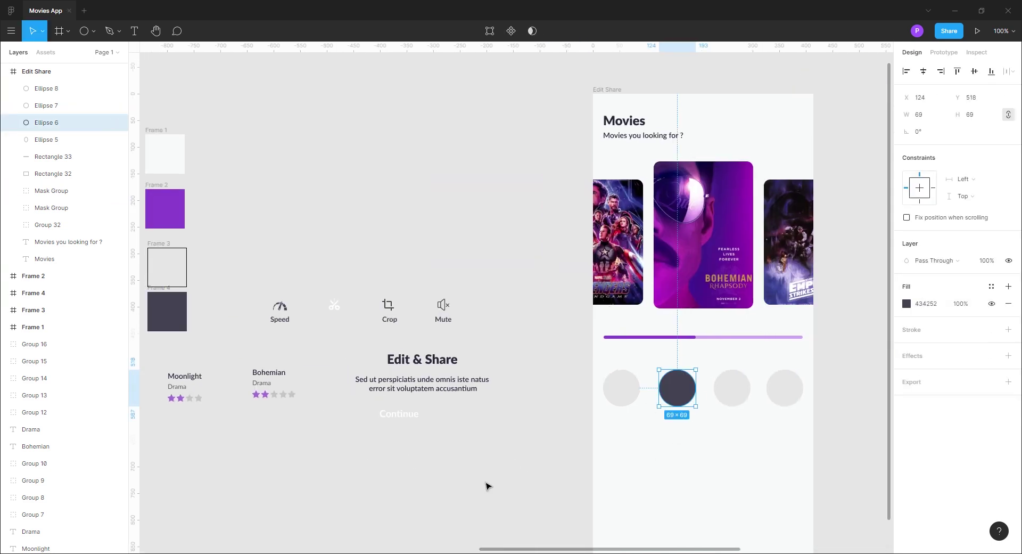
Move the Speed icon and label onto the first circle and the Trim icon and label onto the second.
click(464, 472)
drag(442, 481, 408, 461)
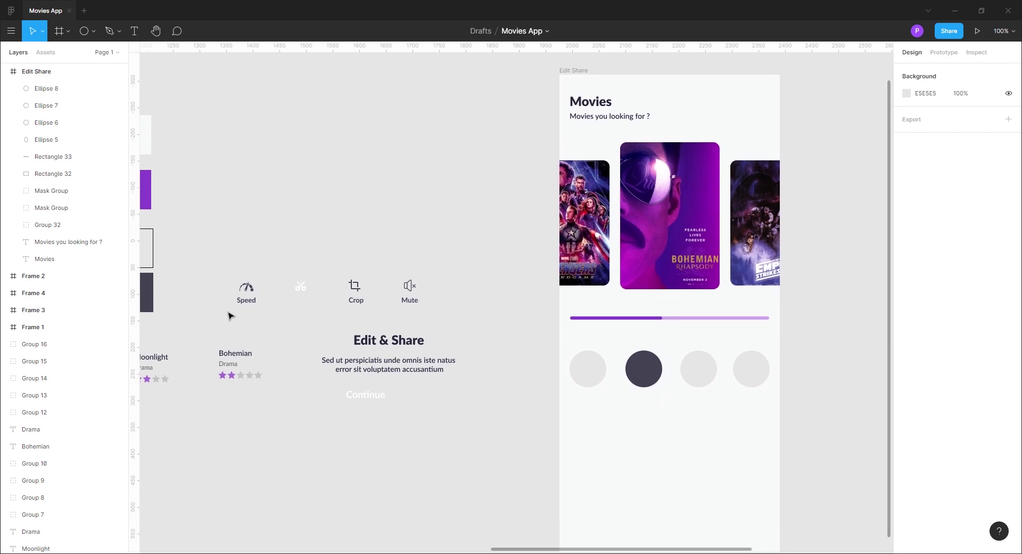
click(248, 292)
drag(247, 292, 596, 367)
click(300, 289)
drag(301, 289, 646, 369)
Move the Crop icon and label onto the third circle and the Mute icon and label onto the fourth.
click(355, 290)
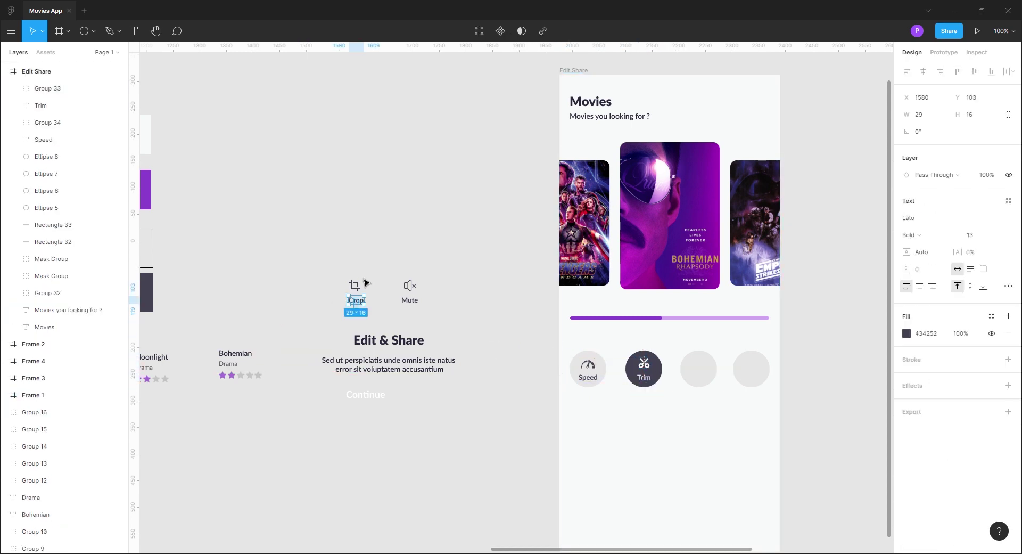
drag(354, 290, 698, 366)
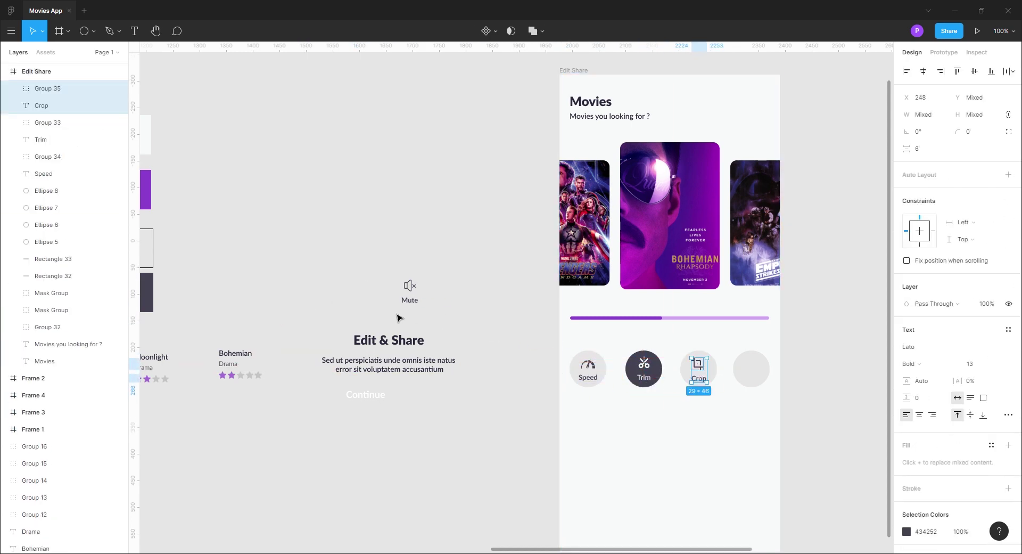
click(409, 286)
drag(409, 287, 751, 367)
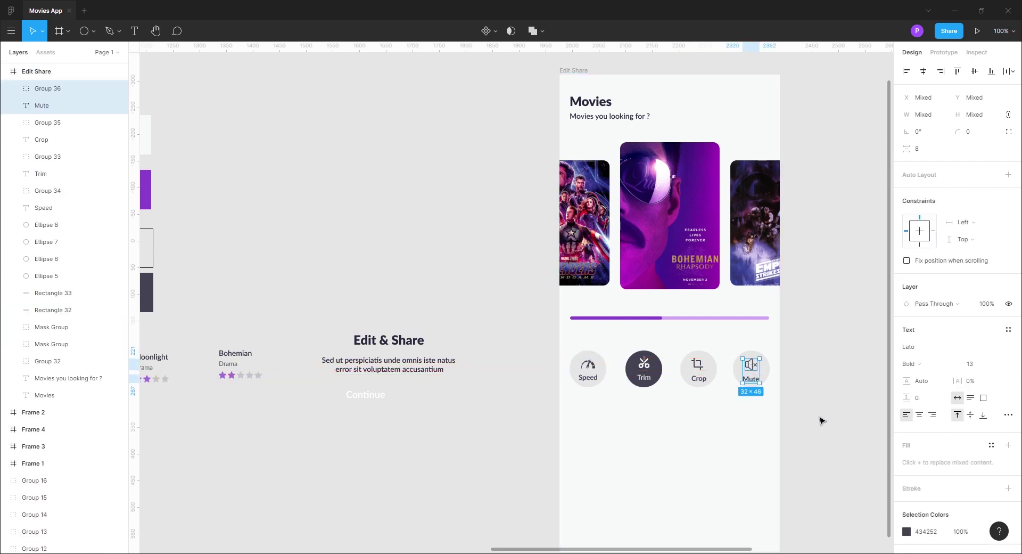
Centre the Speed icon and the Speed label horizontally on their circle, one after the other.
click(822, 421)
key(ctrl+plus)
drag(677, 459, 287, 392)
drag(220, 423, 273, 434)
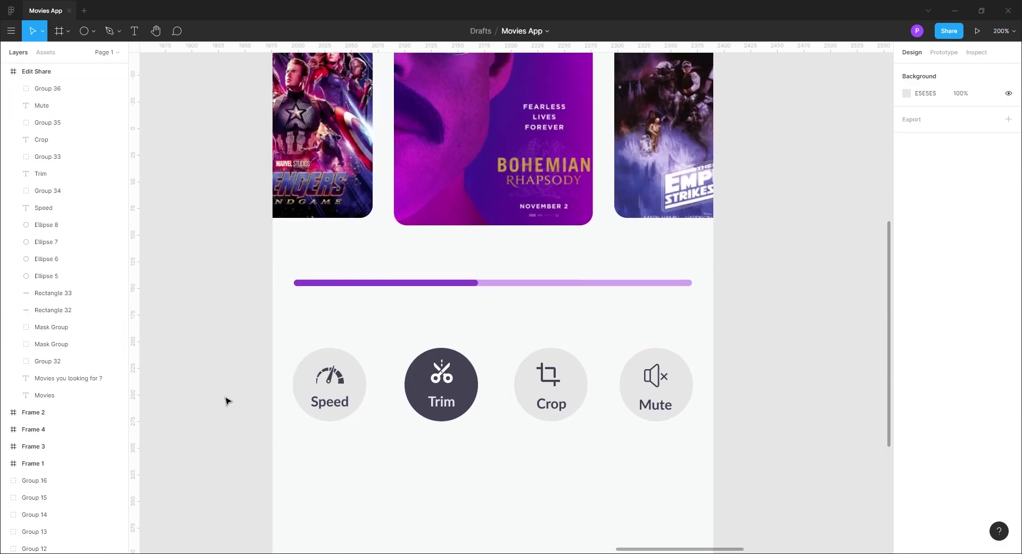
click(331, 376)
shift+click(351, 393)
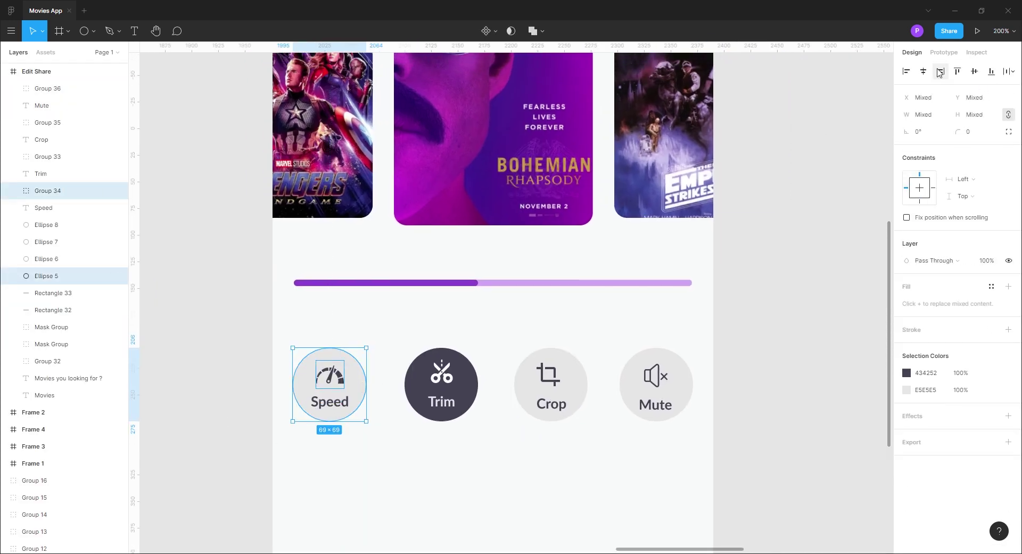
click(238, 400)
click(326, 408)
shift+click(362, 395)
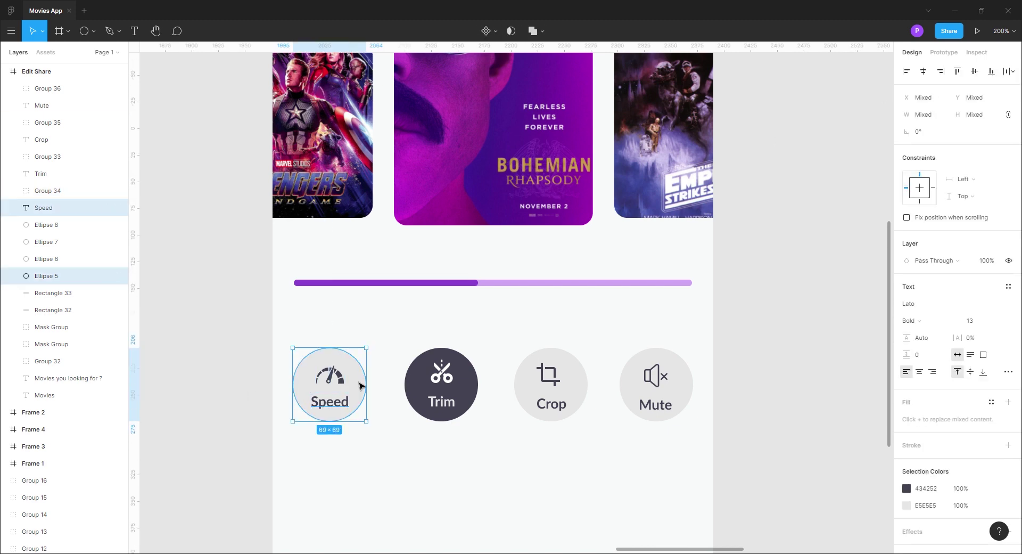
Centre the Trim icon and the Trim label horizontally on the dark circle.
click(730, 385)
click(441, 372)
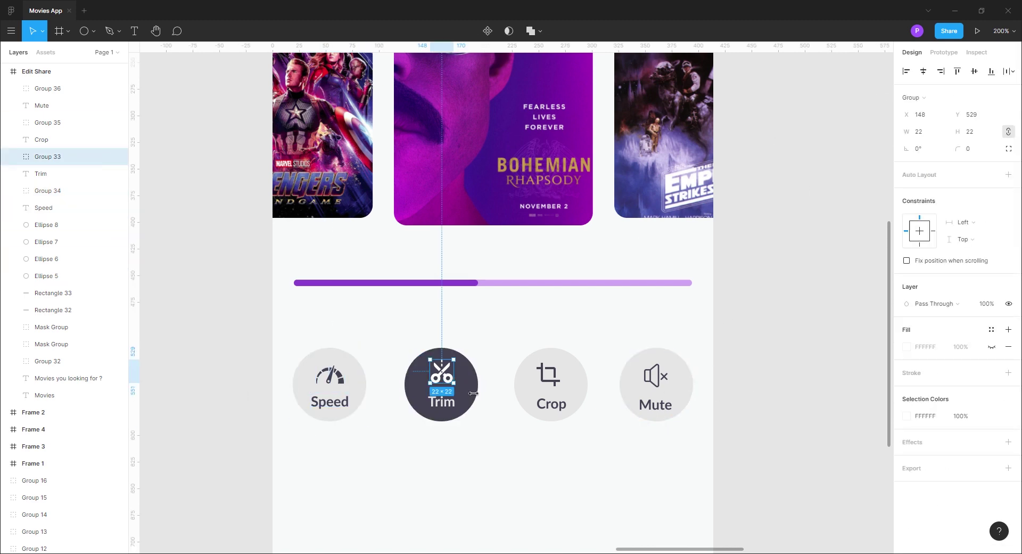
shift+click(471, 396)
click(783, 359)
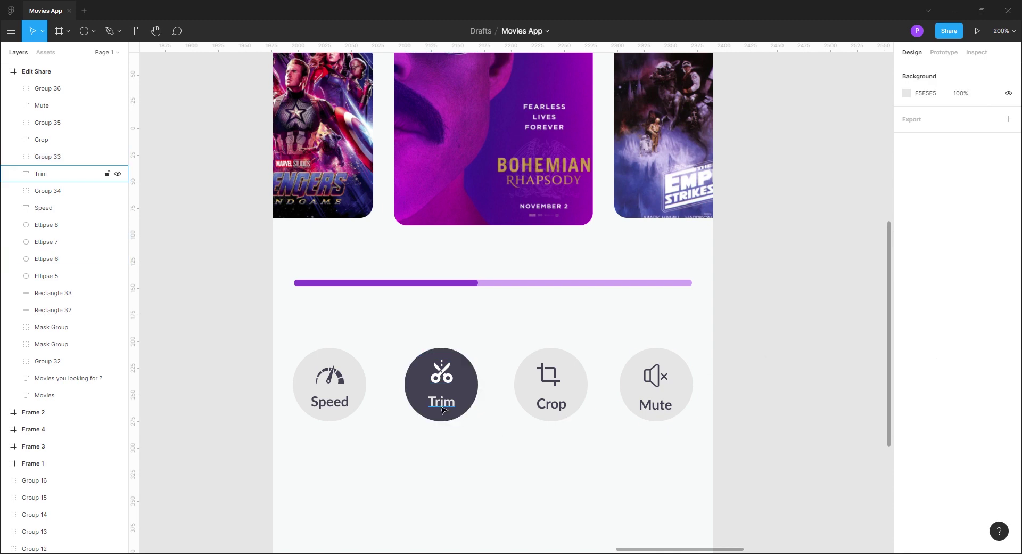
click(42, 174)
shift+click(46, 259)
click(711, 393)
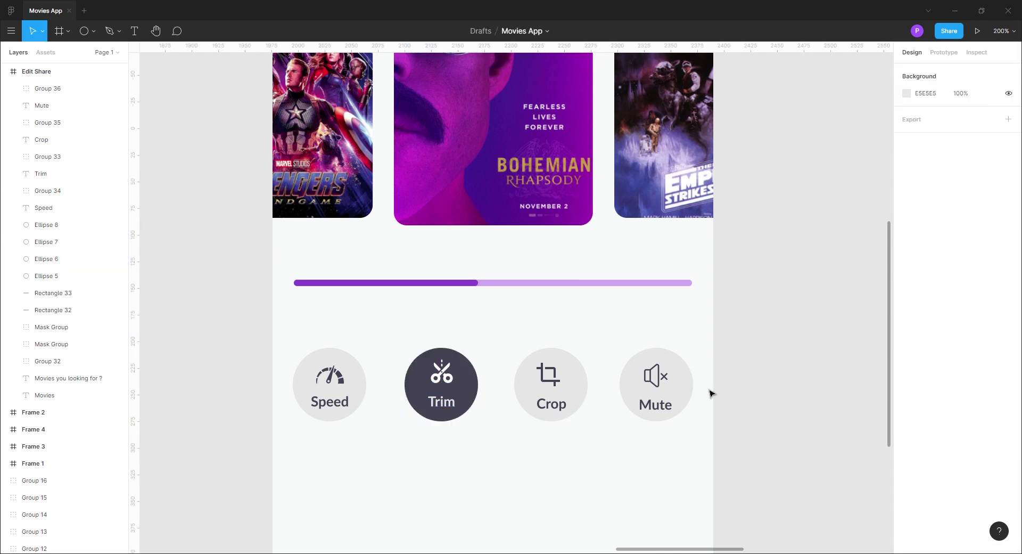
Centre the Crop and Mute icons horizontally on their circles.
click(548, 374)
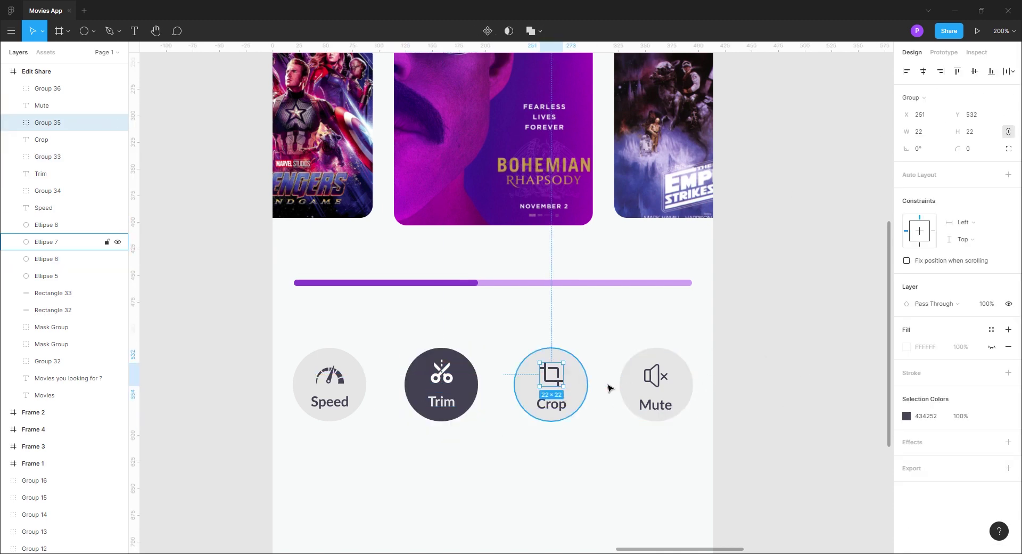
click(656, 379)
shift+click(693, 393)
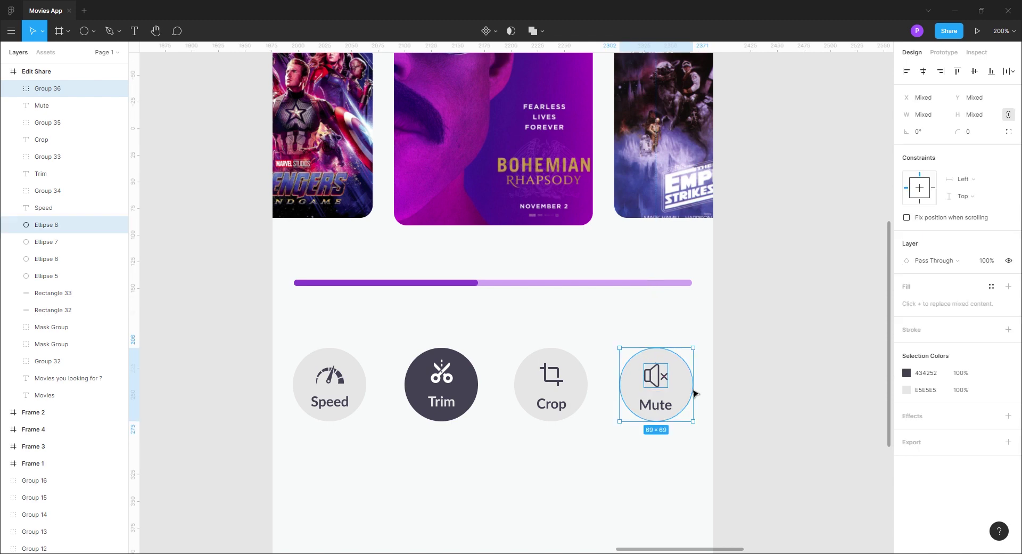
click(753, 337)
Move the Edit & Share heading and its paragraph into the frame, centred beneath the circular tool buttons.
key(shift+0)
scroll(346, 412, left, 5)
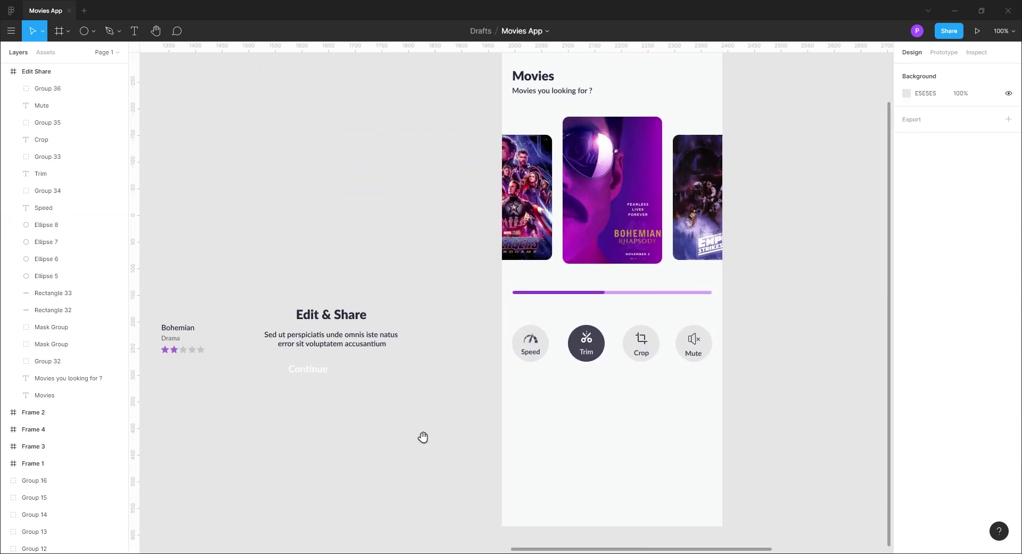
drag(418, 364, 253, 308)
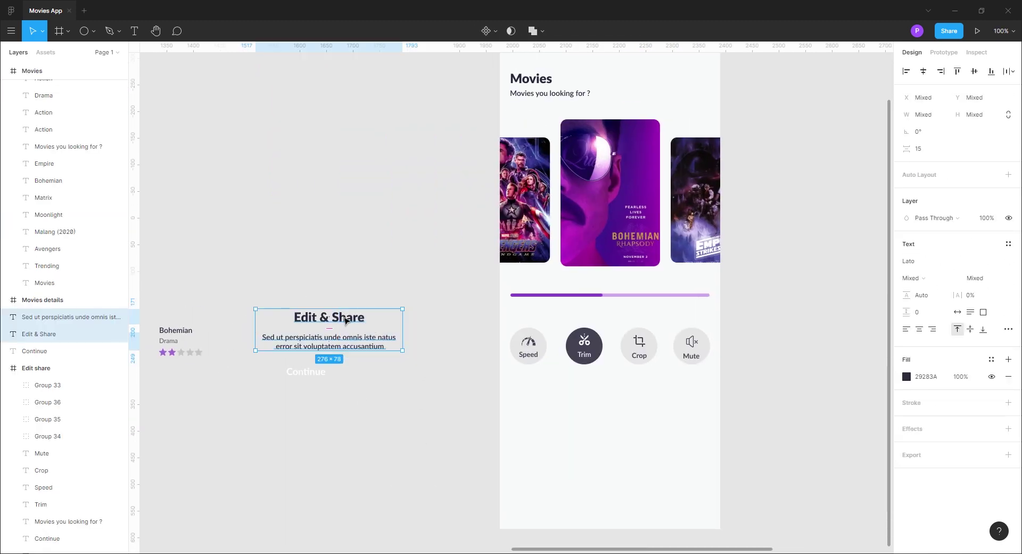
drag(345, 320, 630, 405)
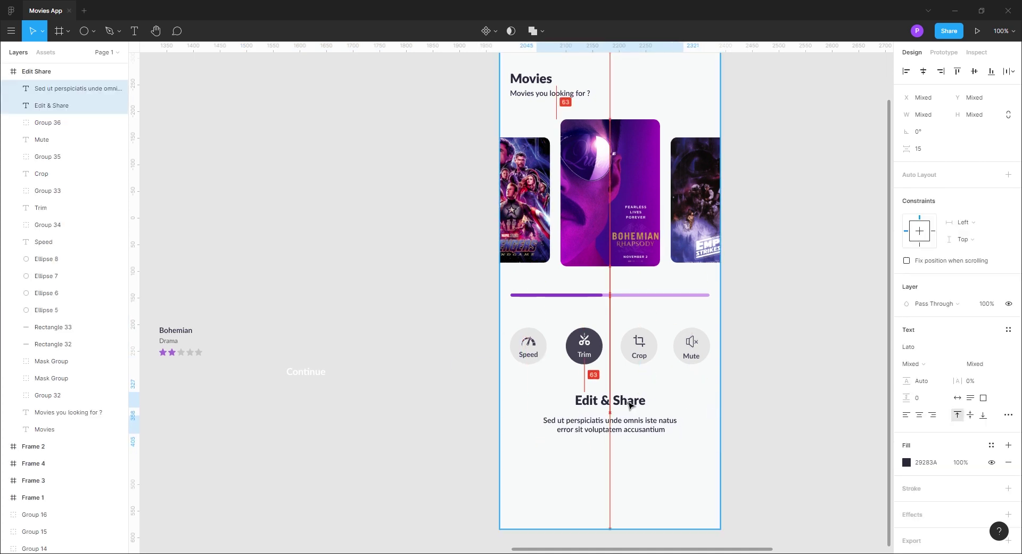
click(415, 454)
Draw a rectangle about 374 × 71 beneath the paragraph, matching the width of the progress bar.
drag(459, 497, 386, 440)
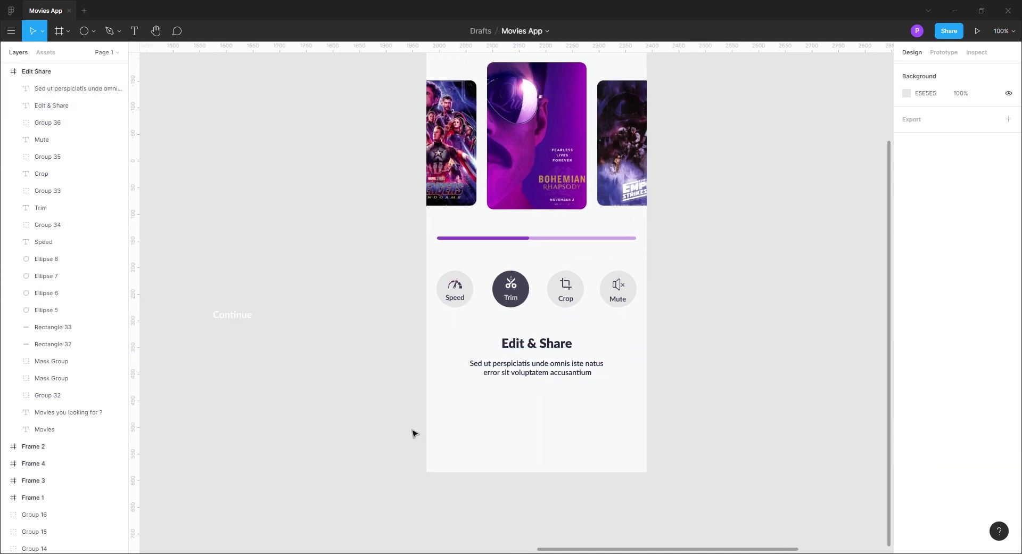
key(r)
drag(439, 392, 636, 429)
drag(446, 419, 446, 419)
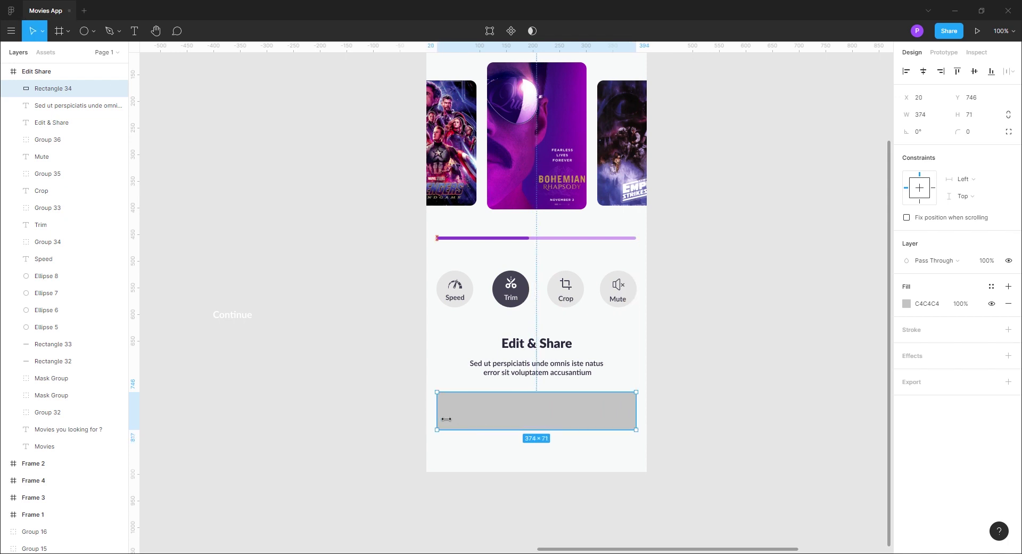
Set the button rectangle's height to 48 and its corner radius to 33.
drag(543, 440, 537, 421)
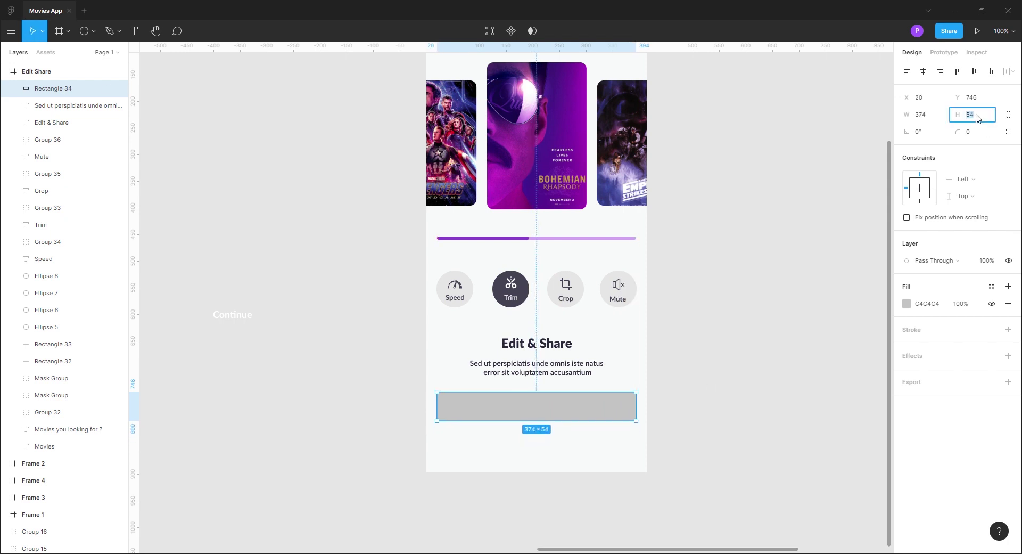
text(57)
key(Return)
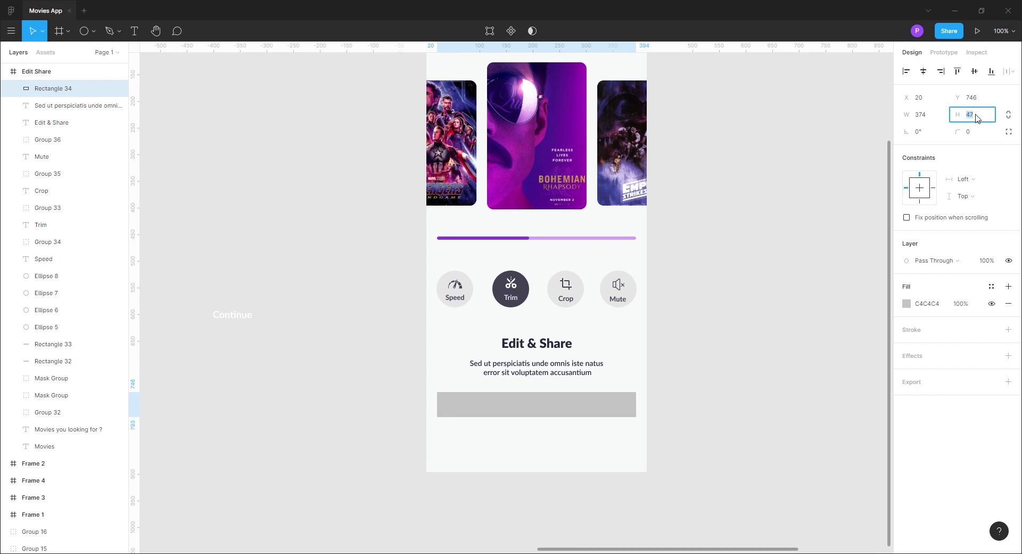
key(Up)
text(22)
key(Return)
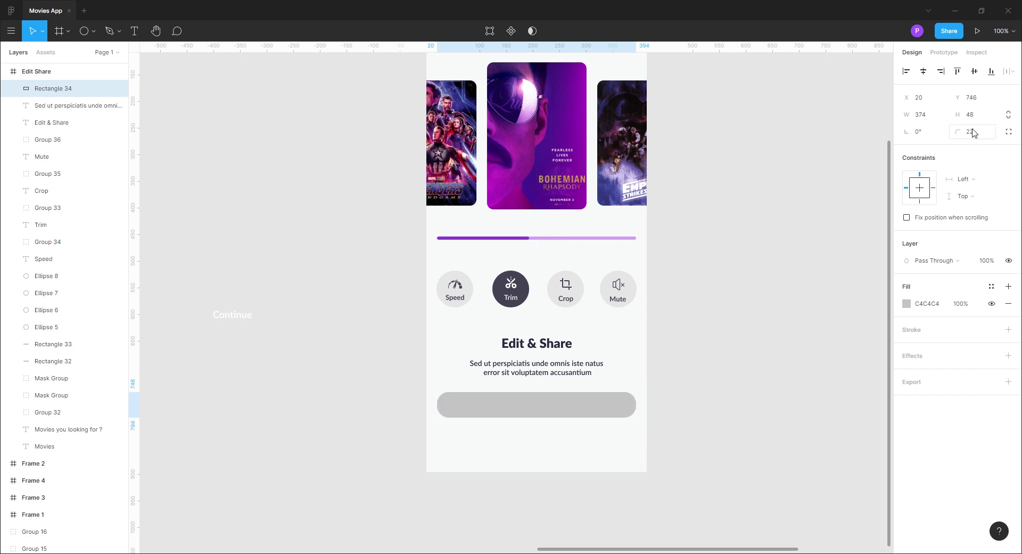
text(33)
key(Return)
Fill the rounded button rectangle with the purple 8B40CE sampled from the progress bar.
click(907, 303)
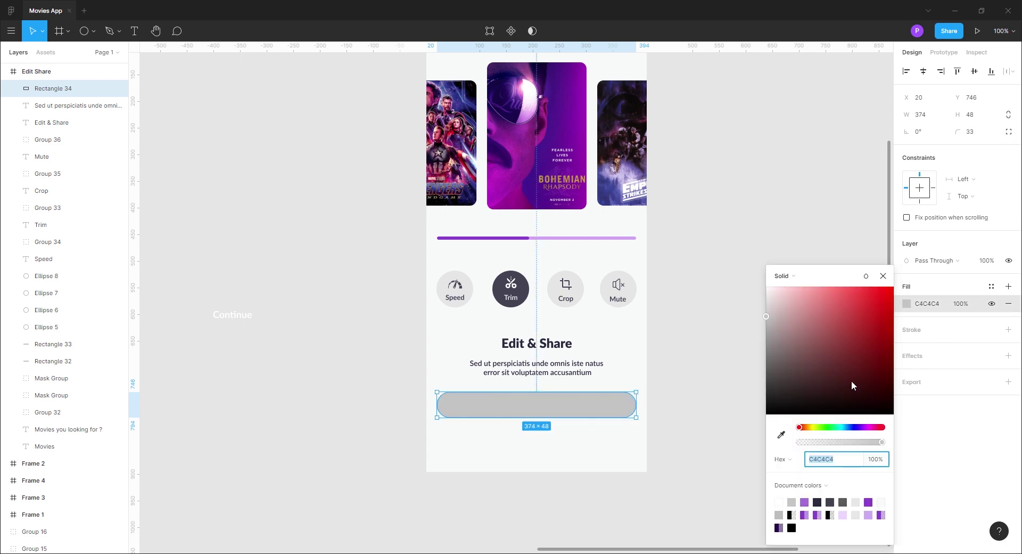
click(782, 435)
click(491, 239)
click(350, 407)
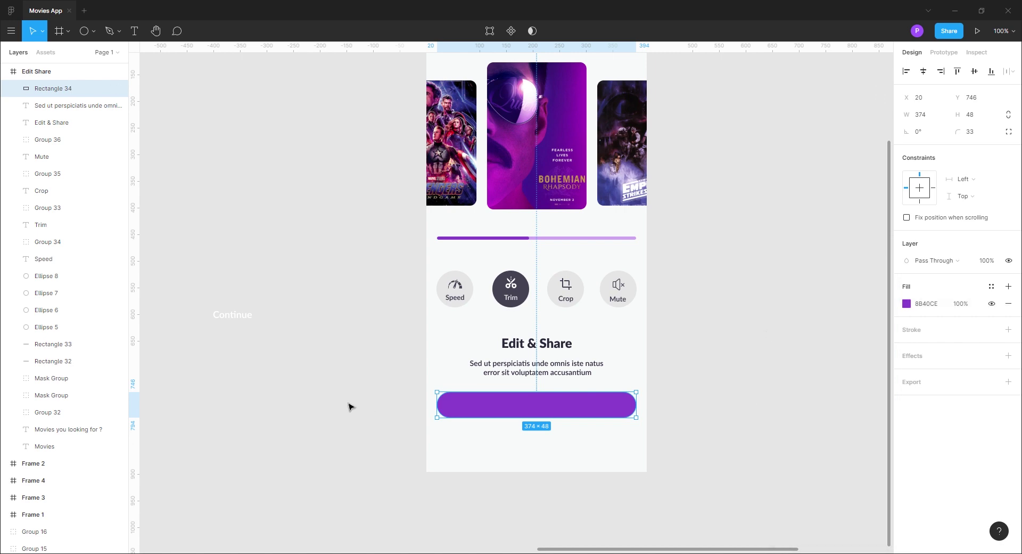
click(351, 405)
Place the Continue text on the purple button, centre it on the button and nudge it up 1 px.
drag(243, 318, 546, 409)
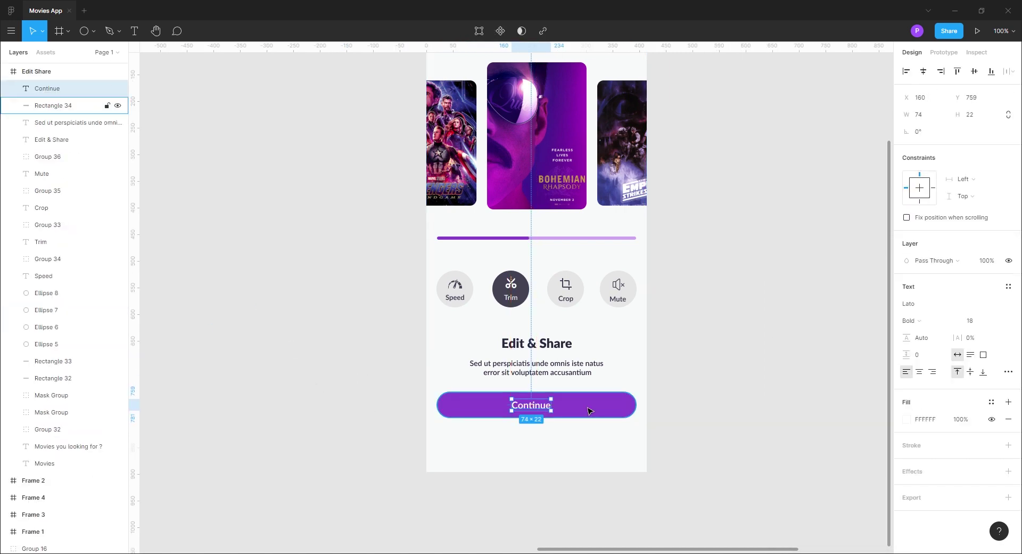
shift+click(589, 411)
click(738, 393)
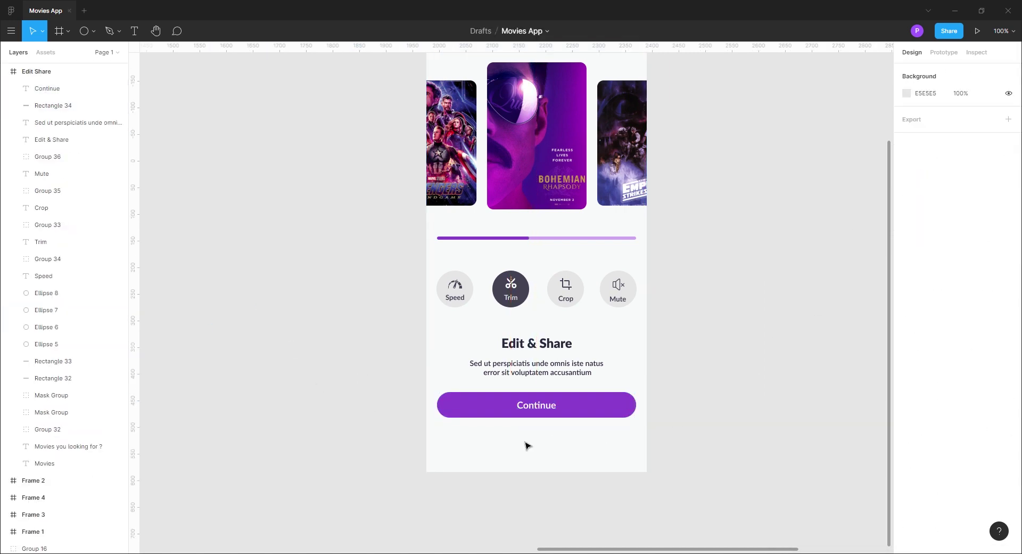
click(527, 407)
key(Up)
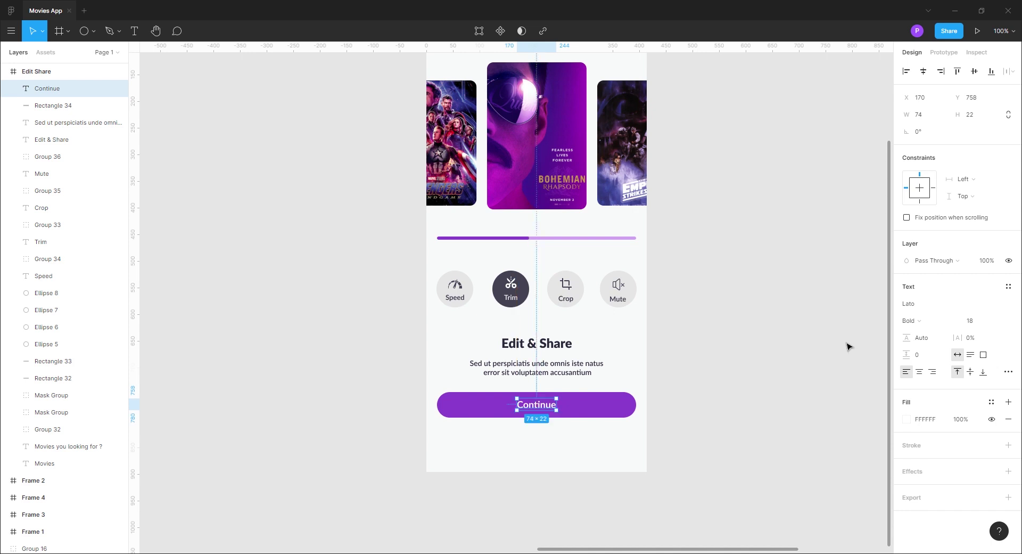
click(845, 348)
Add a drop shadow to the Continue button in the button's own purple, 8B40CE.
click(633, 410)
click(1009, 357)
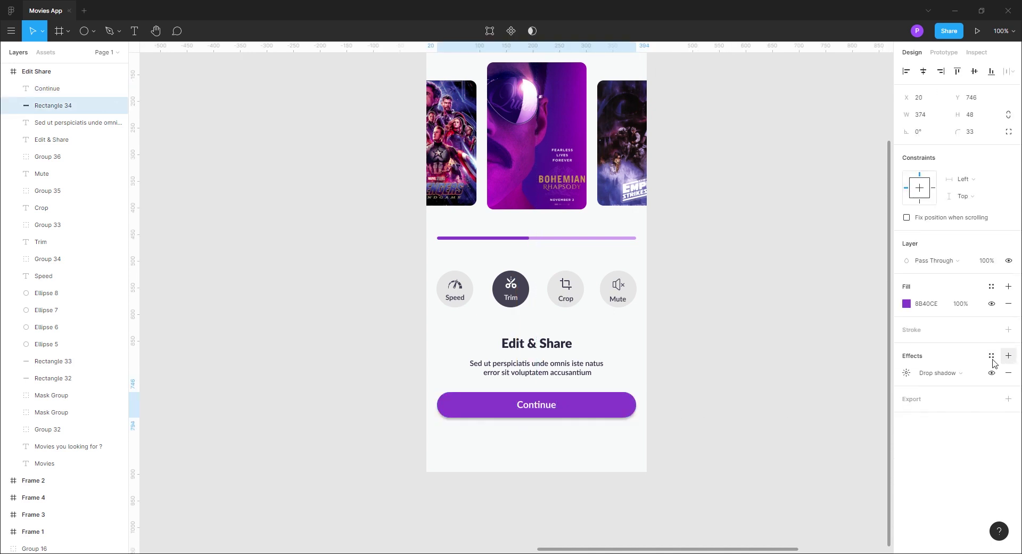
click(907, 372)
click(779, 432)
click(654, 435)
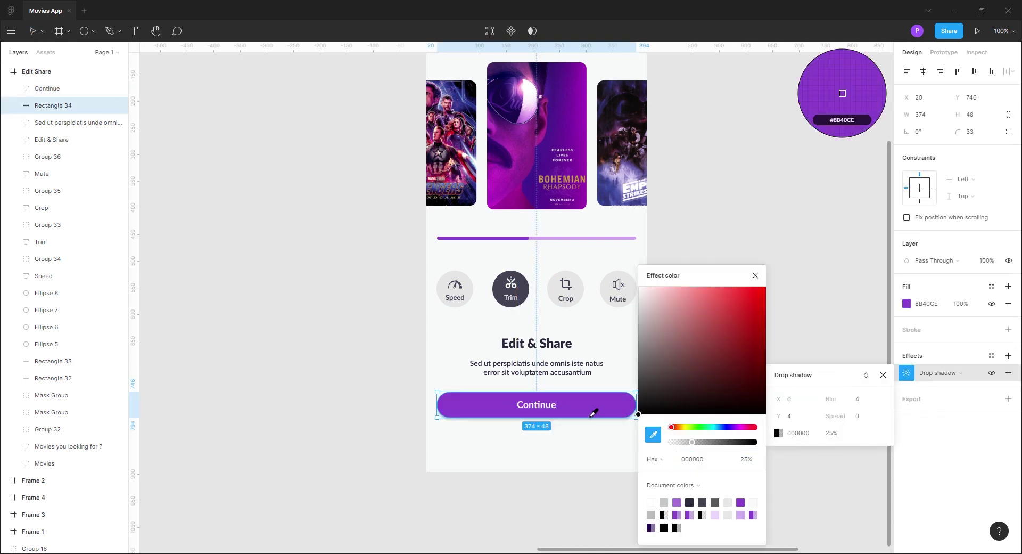
click(591, 413)
click(755, 275)
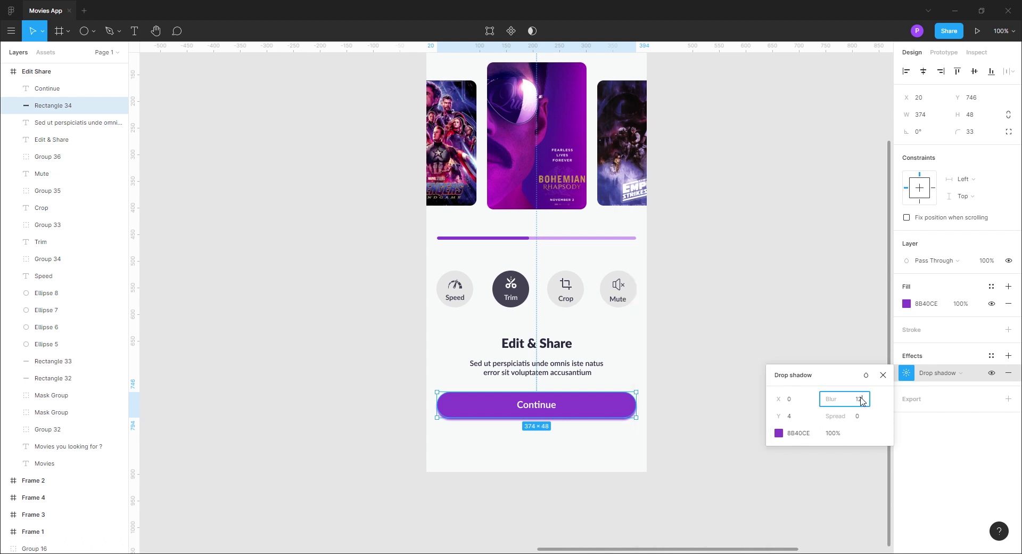
Increase the blur of the button's drop shadow and lower the opacity of its colour.
key(Return)
click(780, 435)
drag(757, 442, 706, 444)
click(755, 275)
click(883, 374)
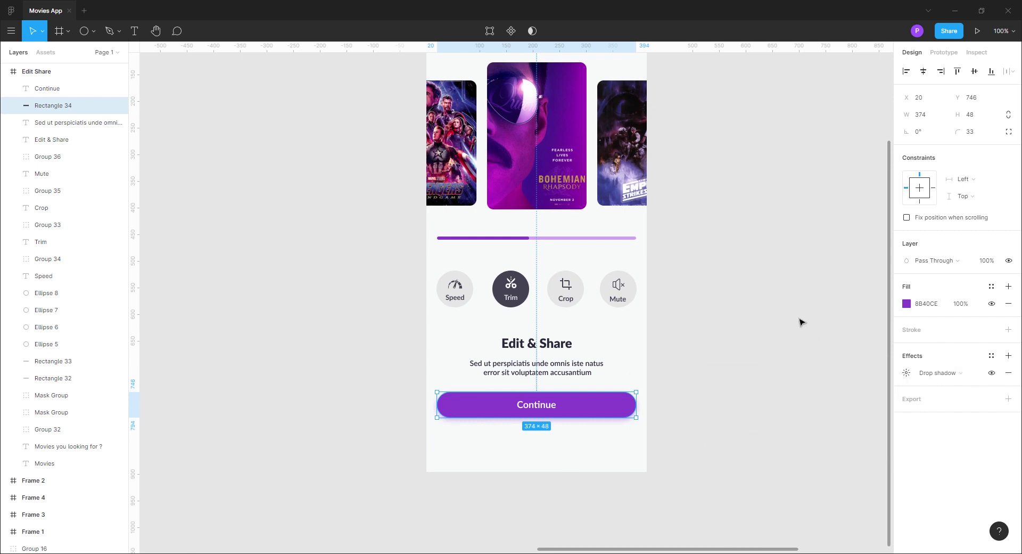
click(817, 320)
Duplicate the Edit Share frame and place the copy beside the original at the same height.
drag(770, 254, 727, 324)
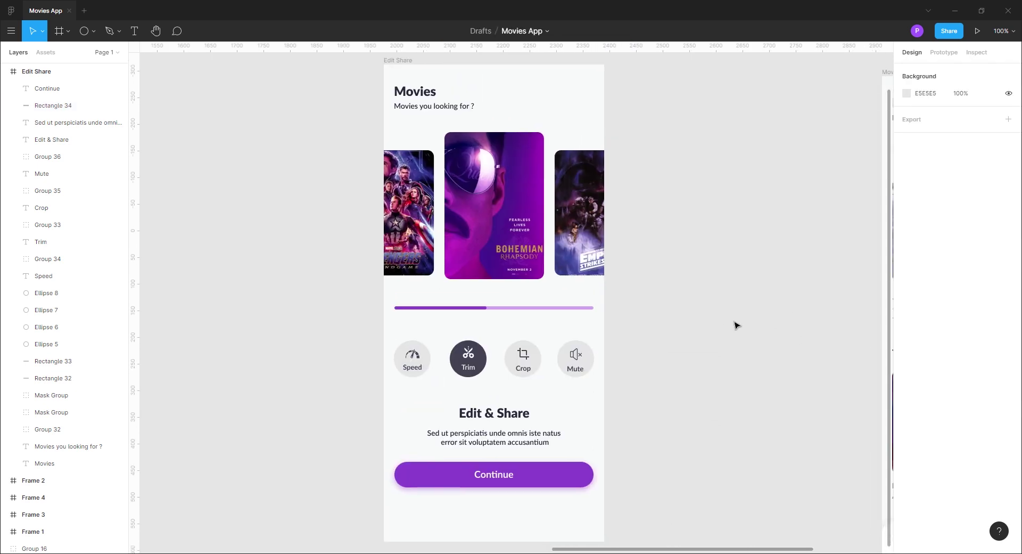
scroll(602, 249, down, 1)
click(509, 154)
drag(510, 154, 379, 155)
drag(778, 417, 509, 157)
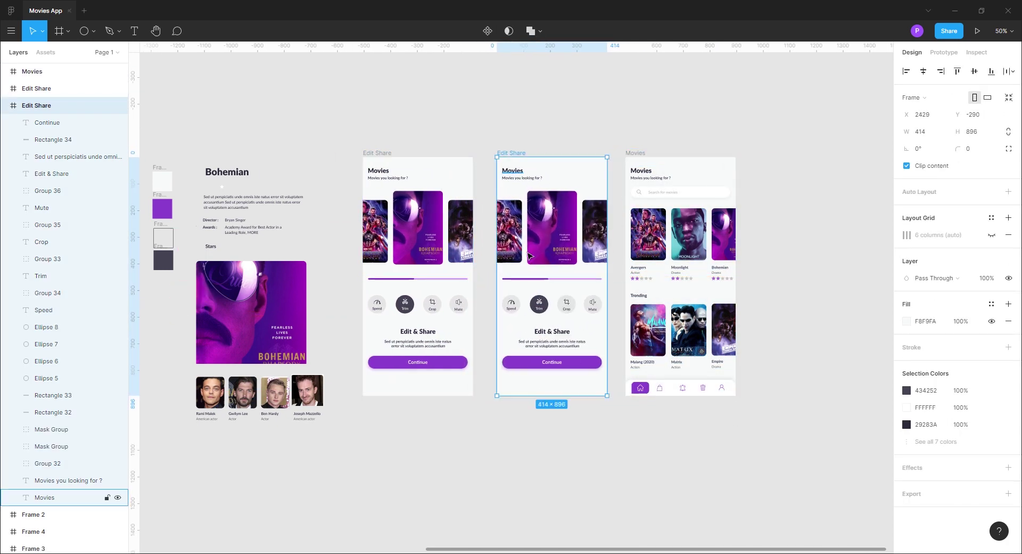
Spread the Movies frame and the two Edit Share frames apart to leave wider gaps between them.
click(790, 396)
drag(639, 154, 734, 155)
drag(520, 159, 594, 156)
click(513, 457)
drag(380, 155, 417, 158)
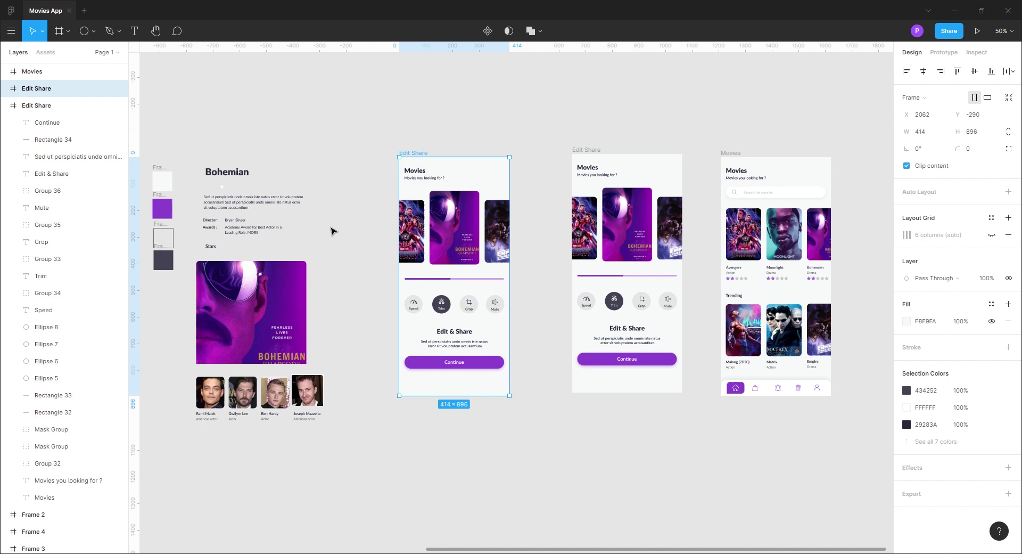
Rename the copied Edit Share frame Movies Details and delete all of its contents.
double_click(38, 88)
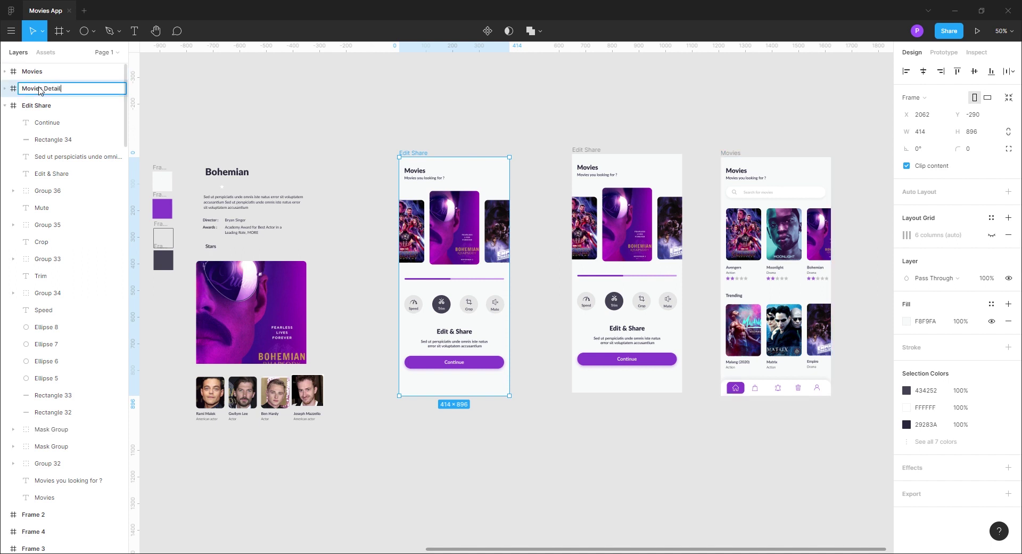
click(363, 155)
drag(529, 394, 380, 164)
key(Delete)
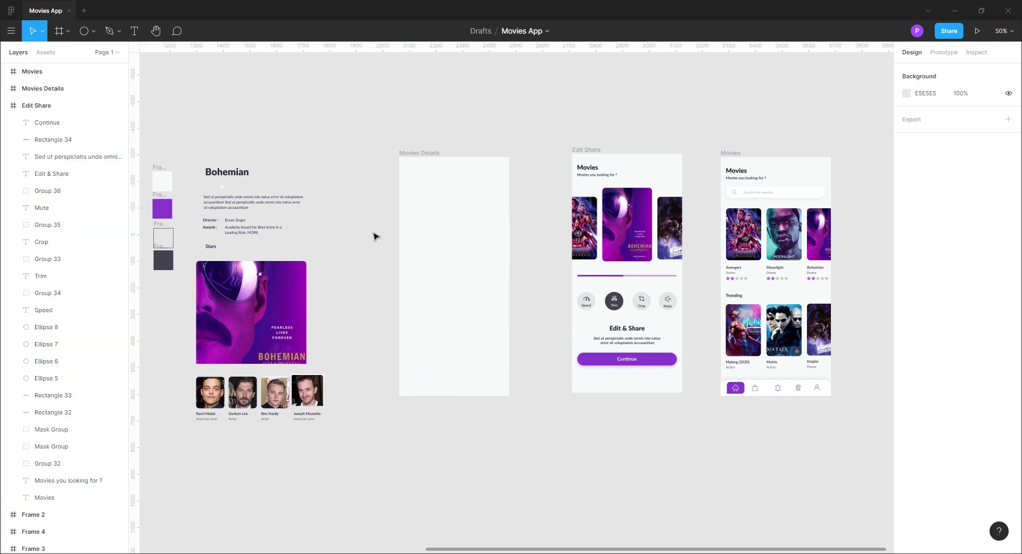
Move the large Bohemian poster image into the top of the Movies Details frame, spanning its full width.
drag(272, 316, 470, 208)
click(305, 364)
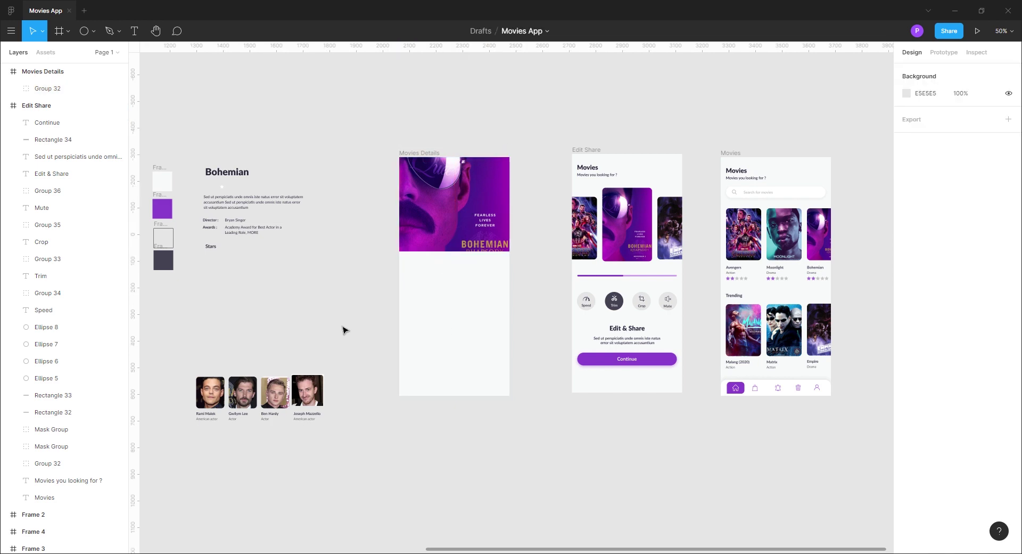
Draw a full-width rectangle of 414 × 597 over the lower part of the Movies Details frame, overlapping the poster's bottom.
key(ctrl+plus)
key(space)
drag(264, 234, 267, 306)
drag(558, 285, 424, 351)
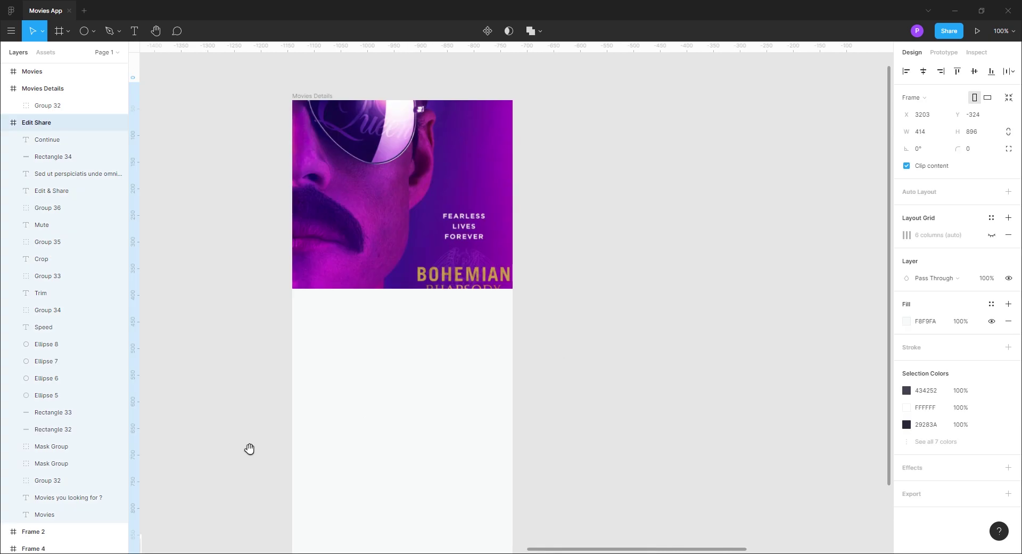
drag(251, 447, 307, 470)
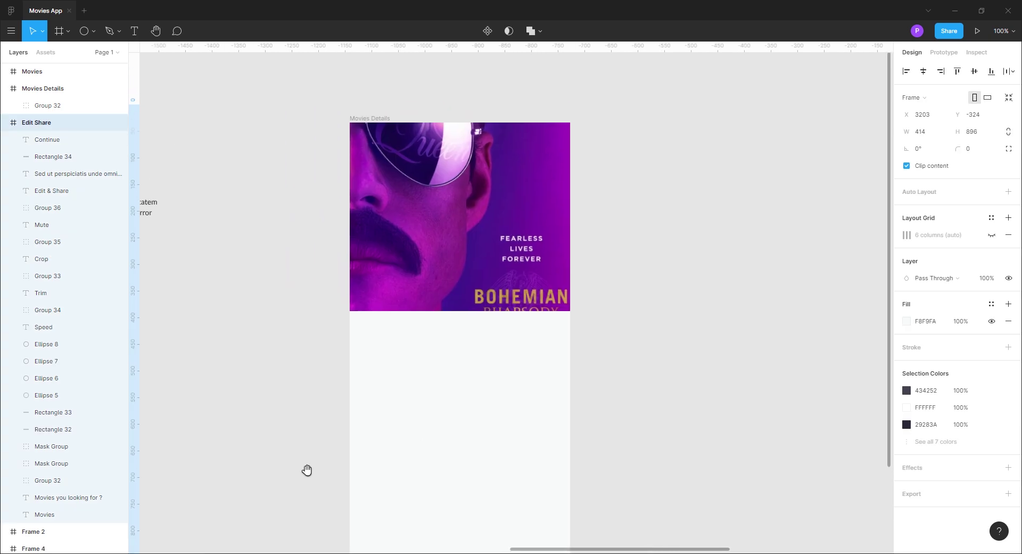
click(94, 30)
click(69, 56)
drag(352, 282, 469, 370)
drag(491, 407, 573, 483)
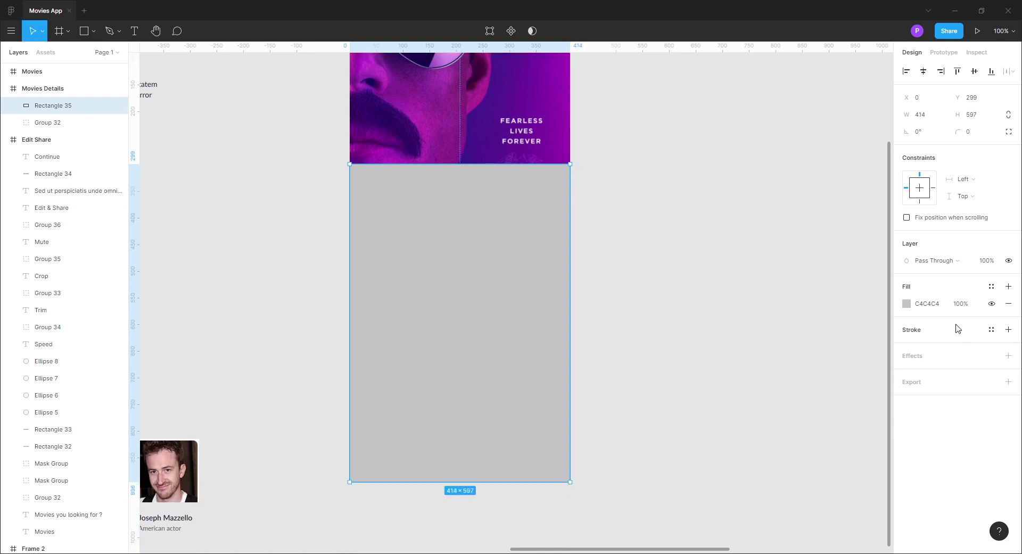
Fill the large rectangle below the poster with white, FFFFFF.
click(907, 304)
text(fff)
key(Return)
click(682, 283)
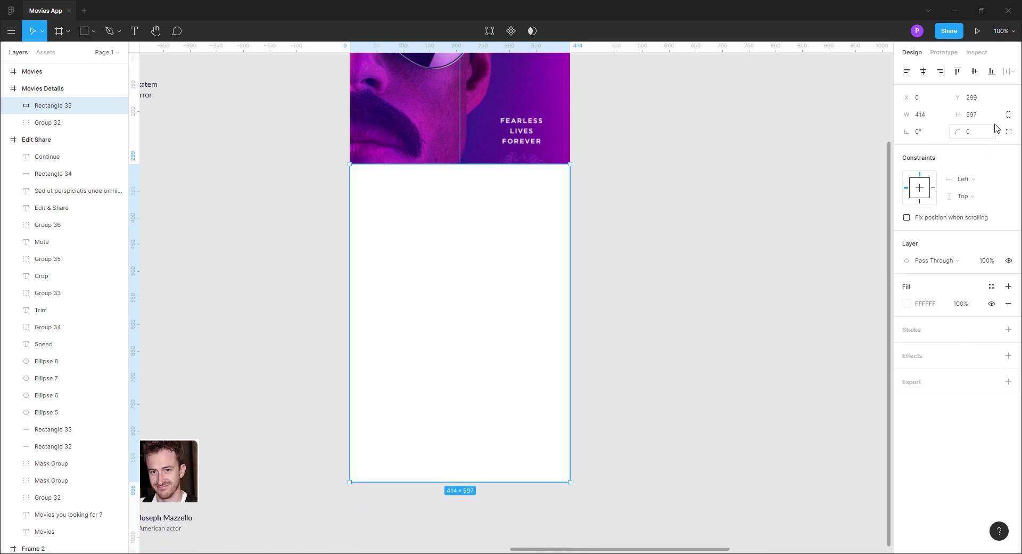
Round only the two top corners of the white panel to a radius of 33.
click(1010, 133)
text(22)
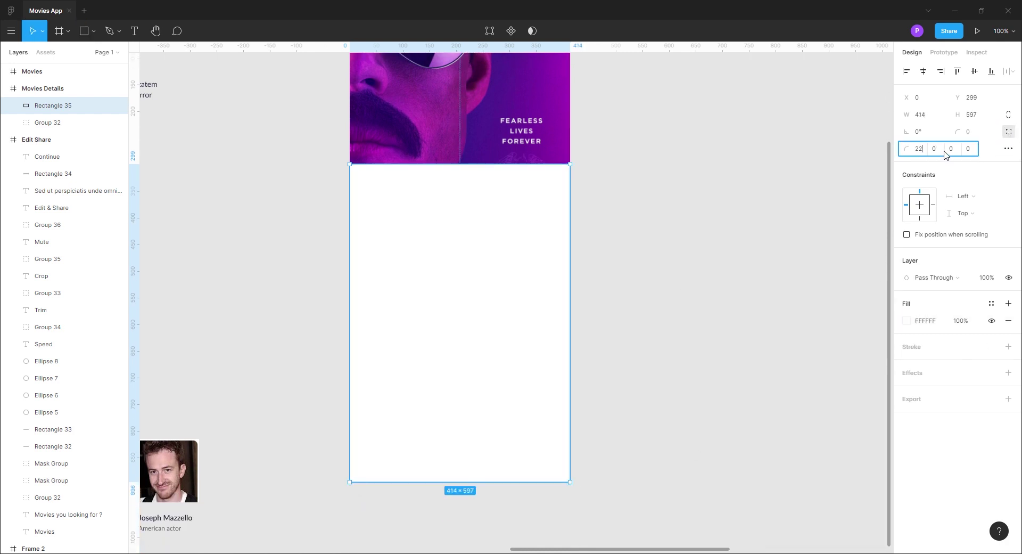
key(Tab)
text(22)
click(625, 185)
click(499, 212)
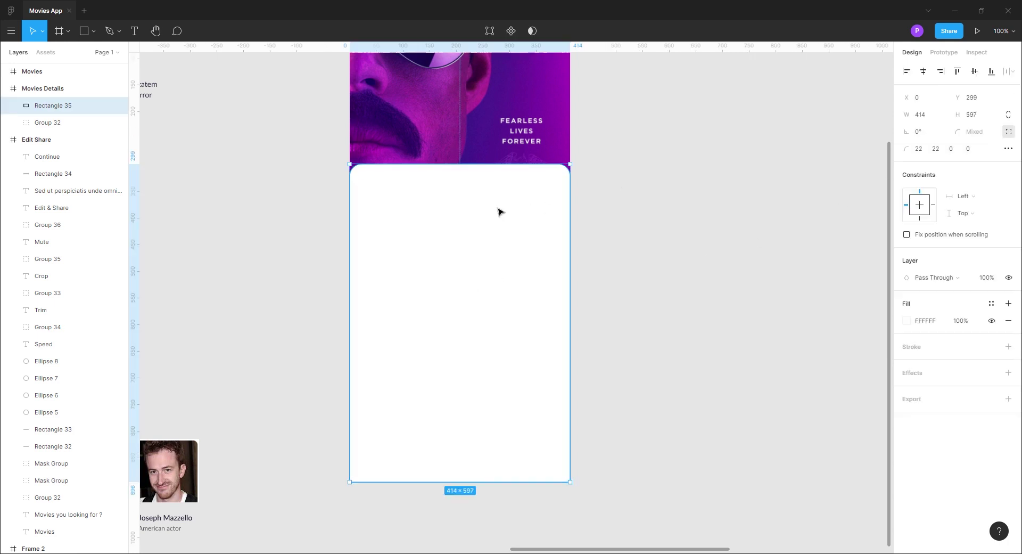
click(938, 150)
text(33)
click(695, 239)
Add a drop shadow to the white panel with a blur of 12 and a Y offset of -6.
key(space)
drag(231, 271, 233, 339)
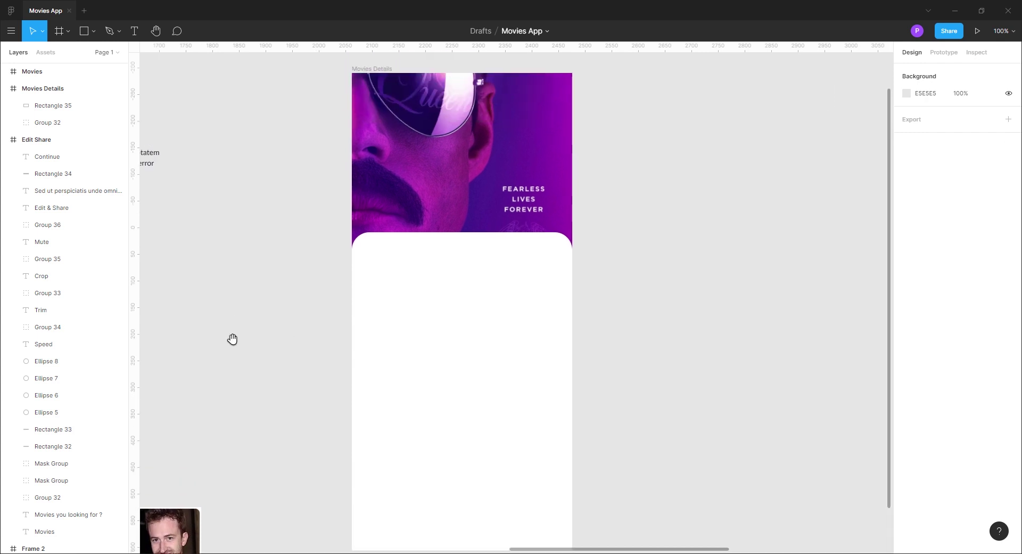
click(451, 288)
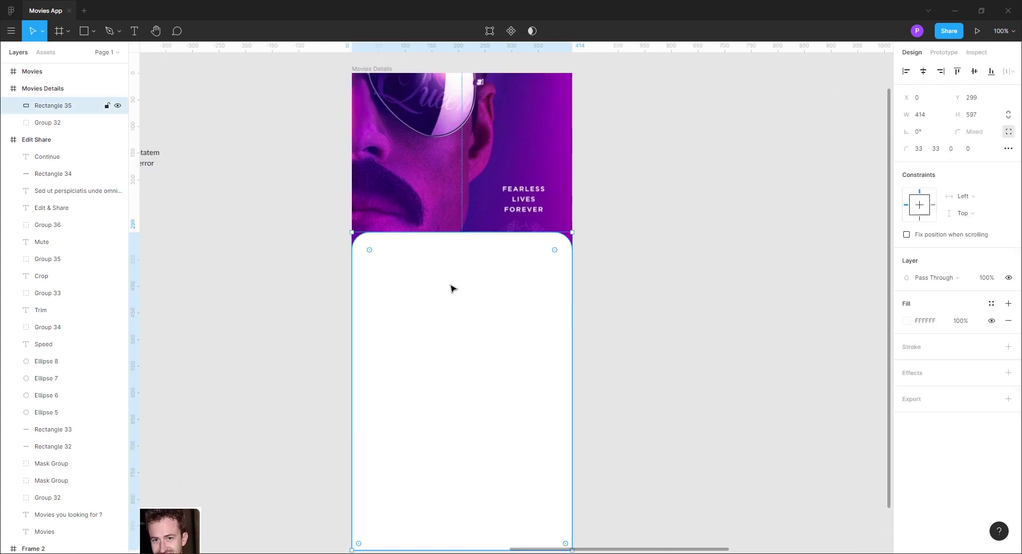
click(1009, 374)
click(907, 390)
click(864, 421)
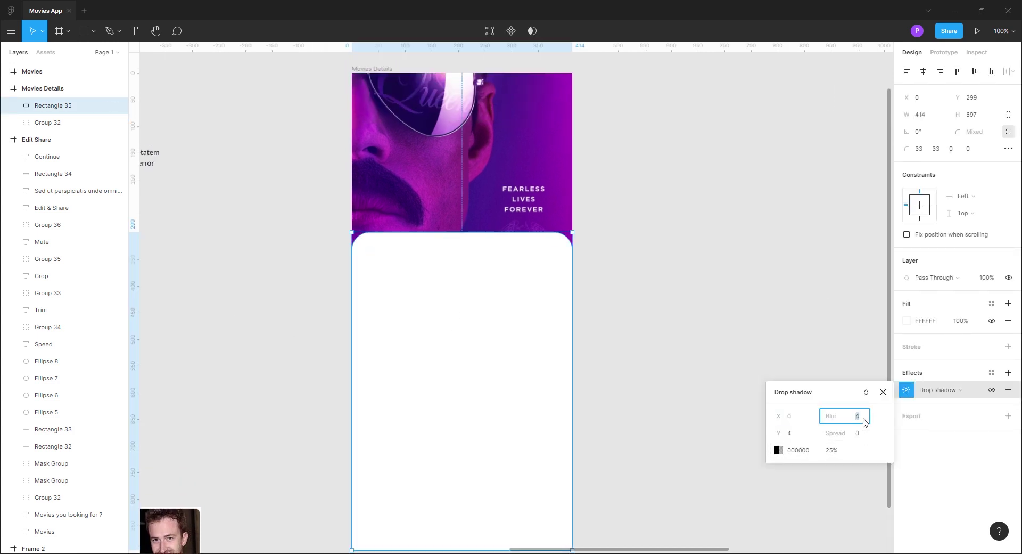
click(792, 434)
text(-)
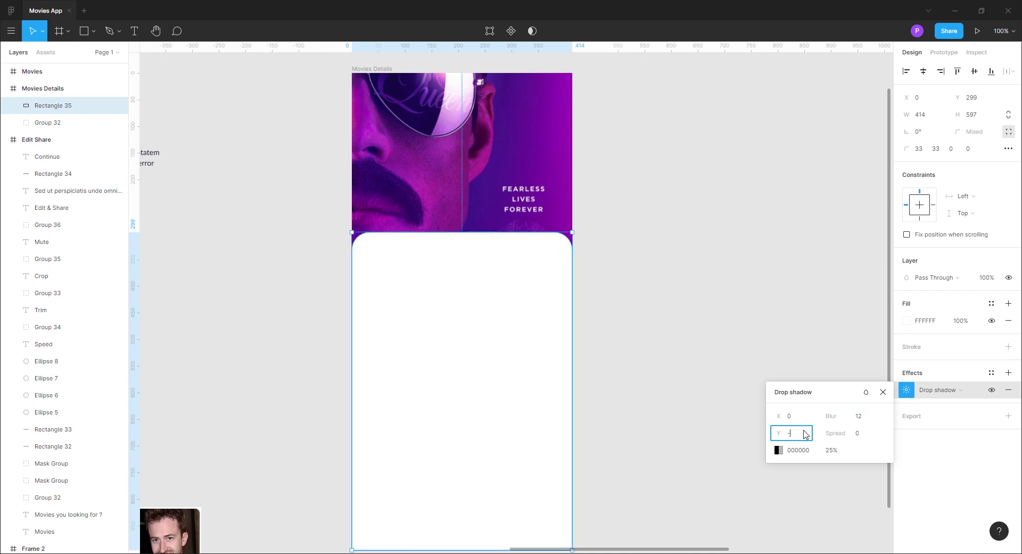
text(6)
Set the panel's shadow colour to dark purple 530C93 at 38% opacity.
click(778, 450)
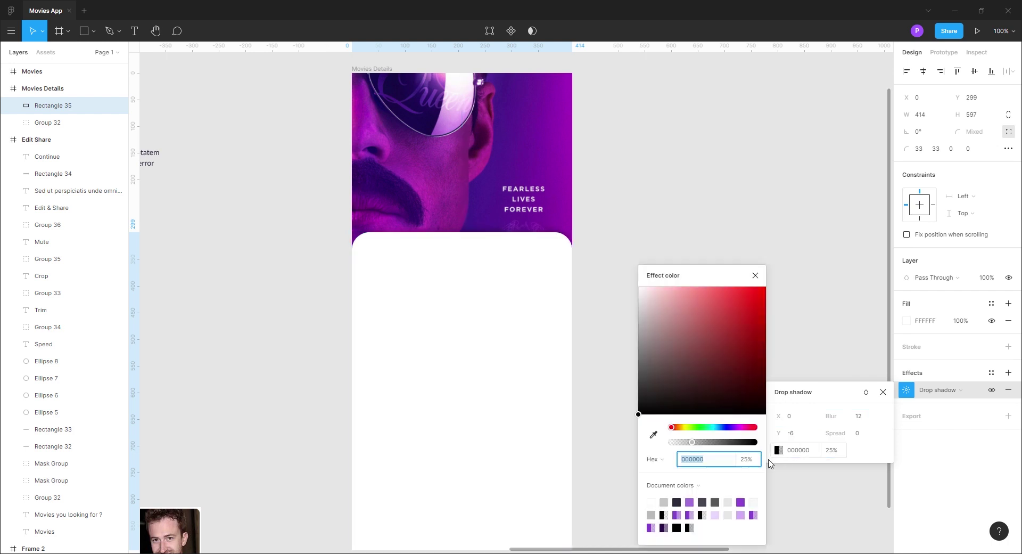
click(741, 502)
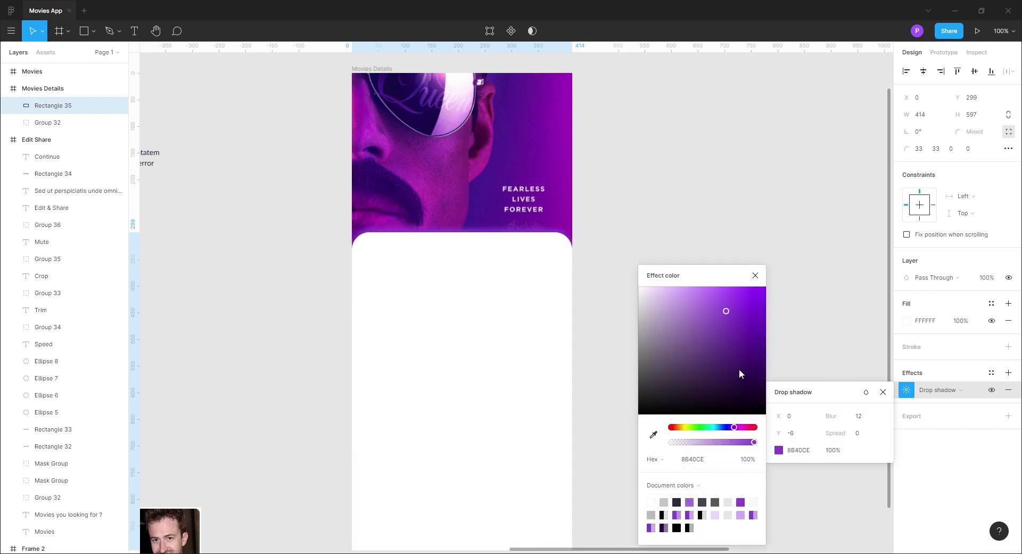
click(756, 341)
drag(754, 443, 696, 444)
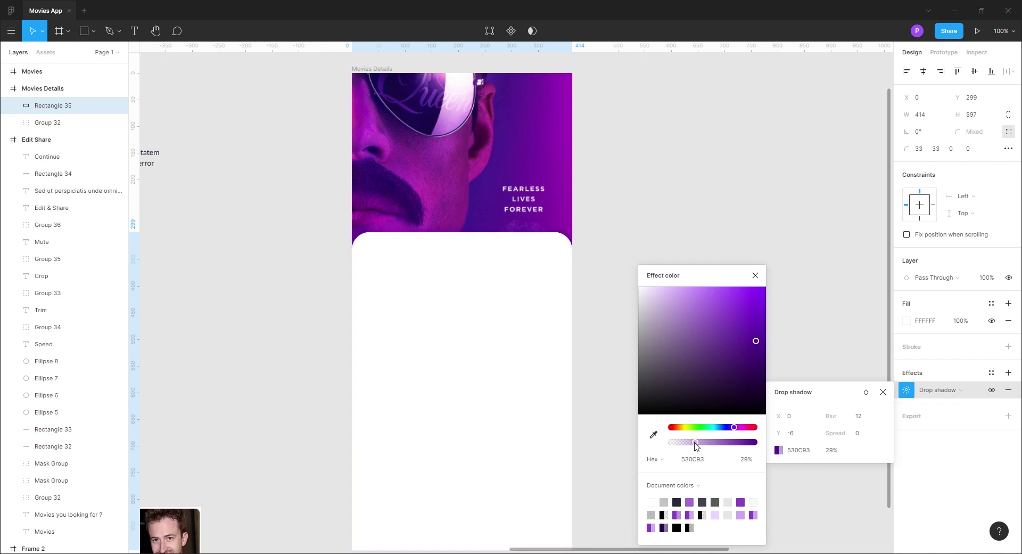
click(787, 306)
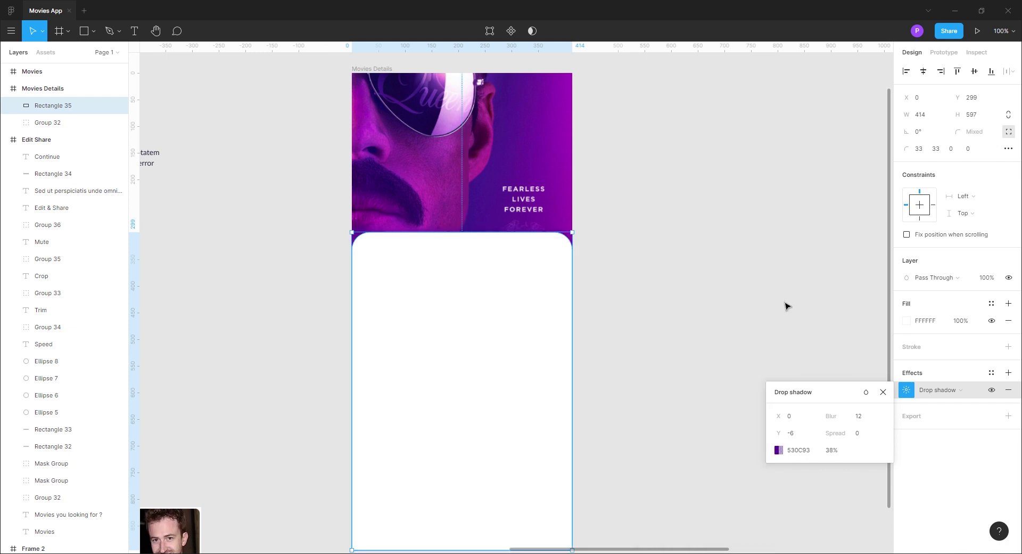
click(884, 394)
click(332, 330)
Place the Bohemian title near the top of the white panel and show the Movies Details frame's layout grid.
scroll(447, 421, left, 10)
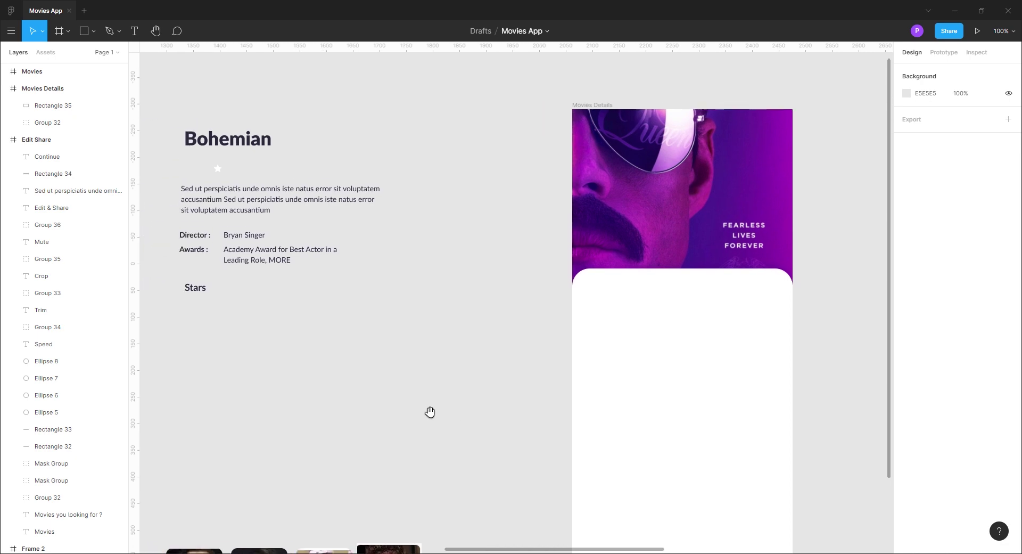
drag(248, 144, 656, 297)
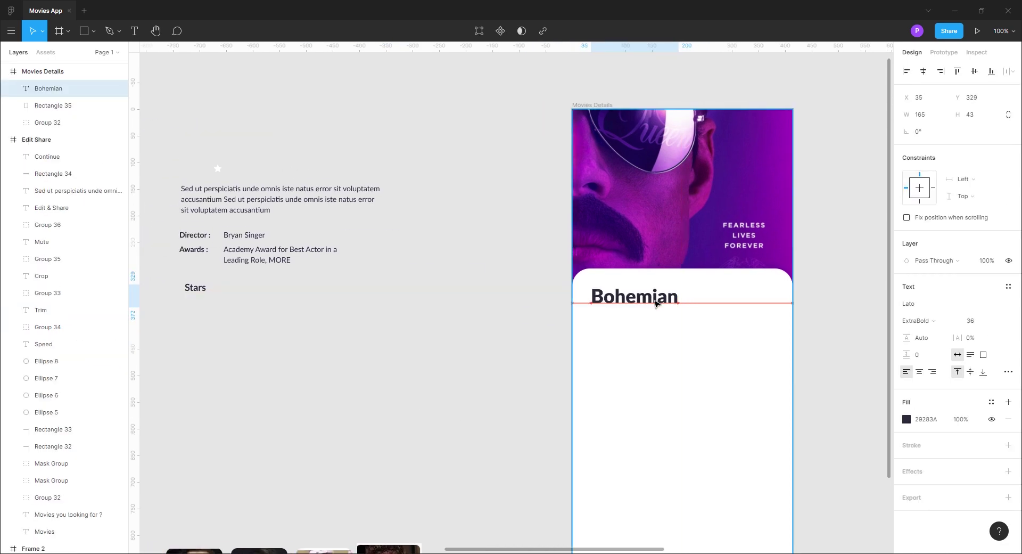
click(593, 106)
click(991, 236)
Nudge the Bohemian title left to X 18 so it lines up with the first grid column.
click(642, 305)
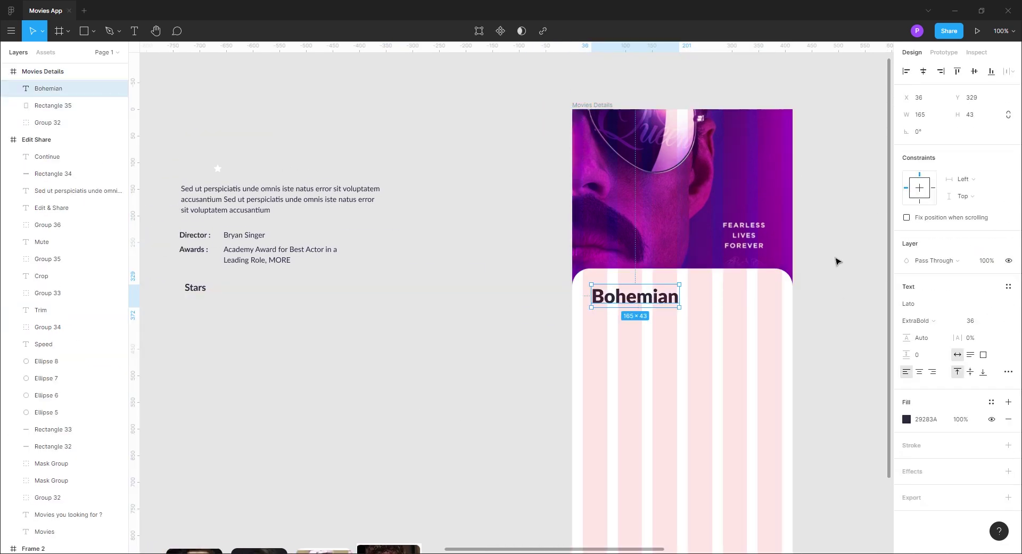
key(Left)
key(Left)
key(Left)
key(Left)
key(Left)
key(Left)
key(Left)
key(Left)
key(Left)
key(Left)
key(Left)
key(Left)
key(Left)
key(Left)
key(Left)
key(Left)
key(Left)
key(Left)
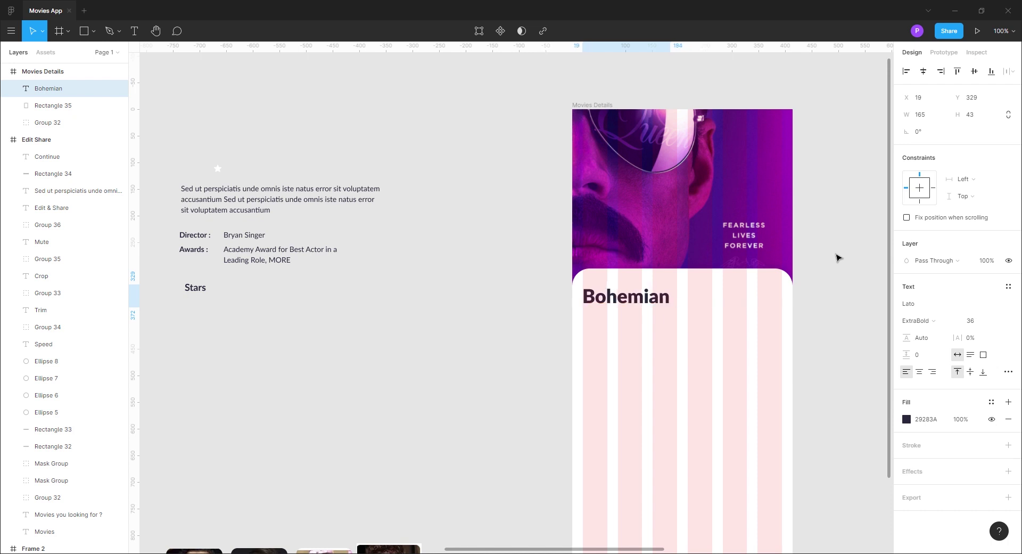
click(512, 400)
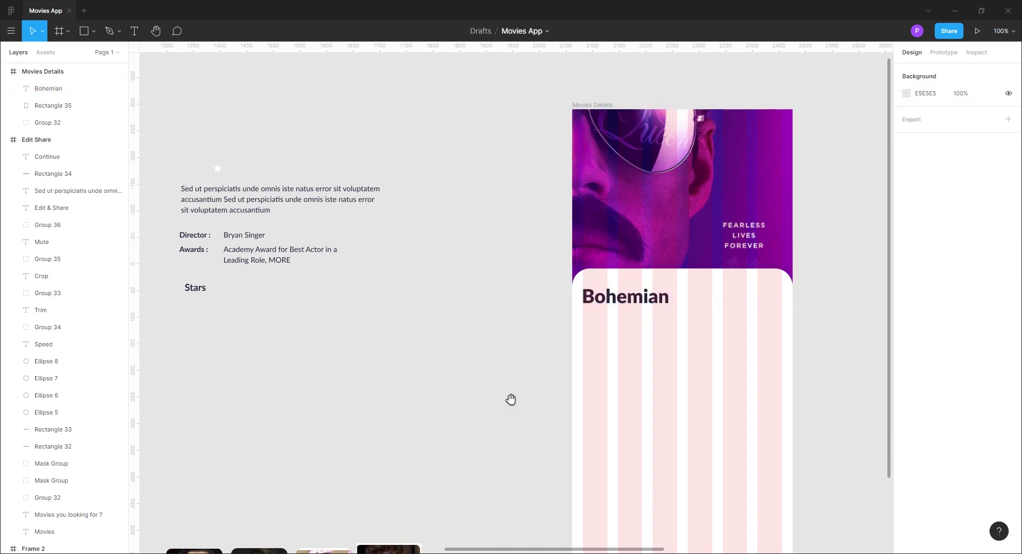
Draw a rating badge rectangle about 111 × 42 across the last two grid columns beside the title, with corner radius 6.
scroll(417, 318, right, 5)
key(r)
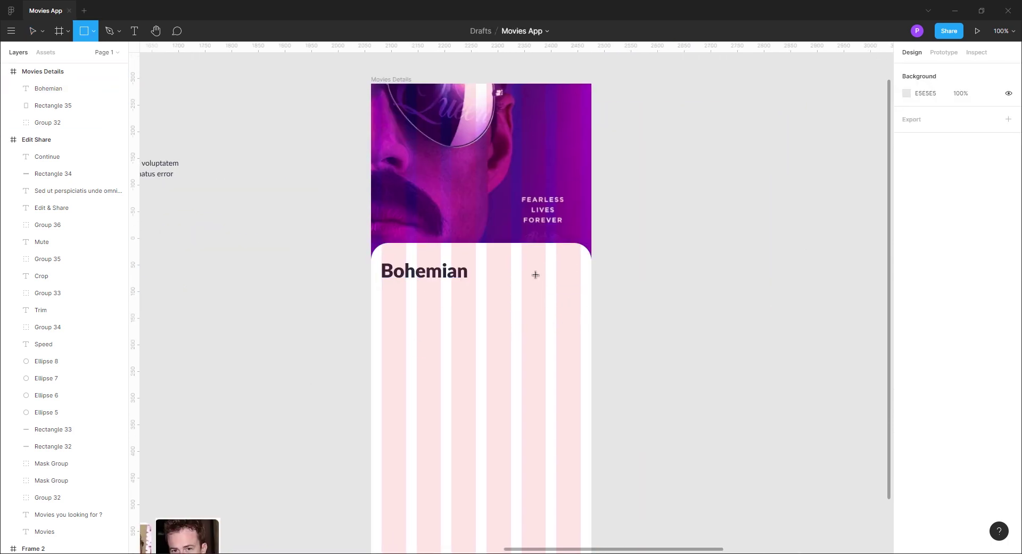
drag(522, 266, 581, 287)
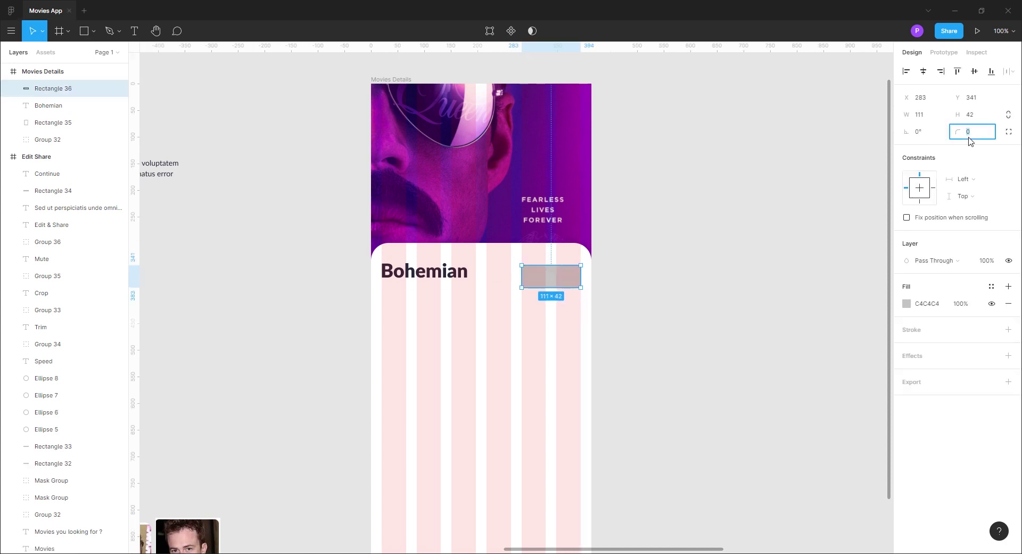
key(Return)
text(12)
key(Return)
click(975, 138)
text(6)
key(Return)
Fill the rating badge with the purple sampled from the Frame 2 colour swatch.
drag(522, 366, 802, 351)
click(907, 304)
click(778, 430)
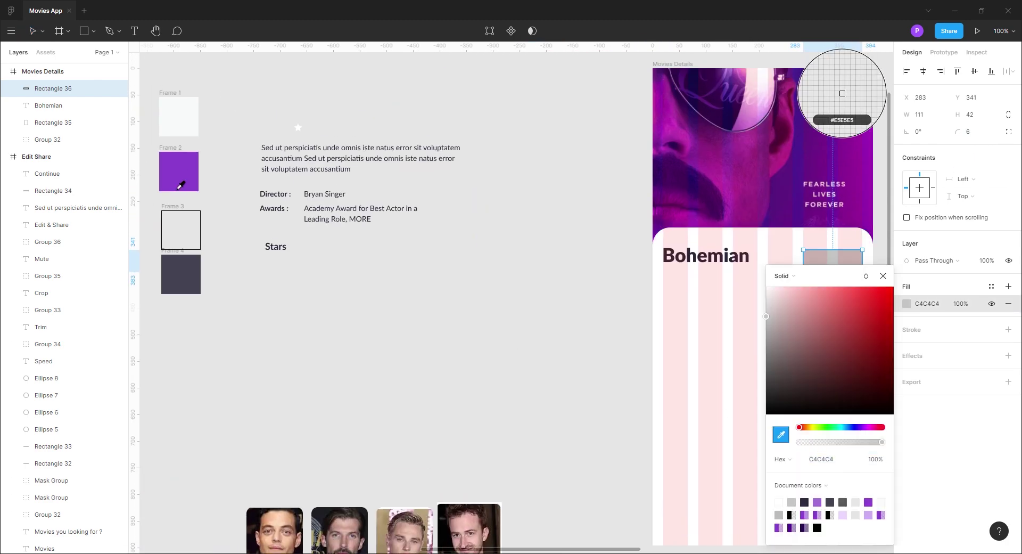
click(842, 94)
click(544, 342)
Hide the layout grid of the Movies Details frame.
drag(586, 268, 353, 326)
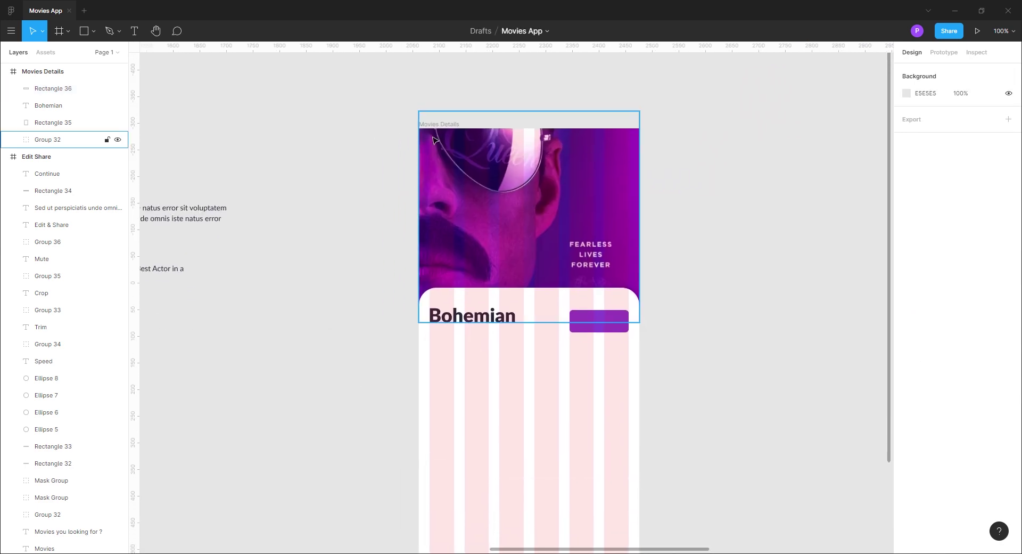
click(439, 128)
click(991, 235)
click(734, 342)
Lower the Bohemian title slightly so it aligns vertically with the purple rating badge.
drag(589, 423, 653, 400)
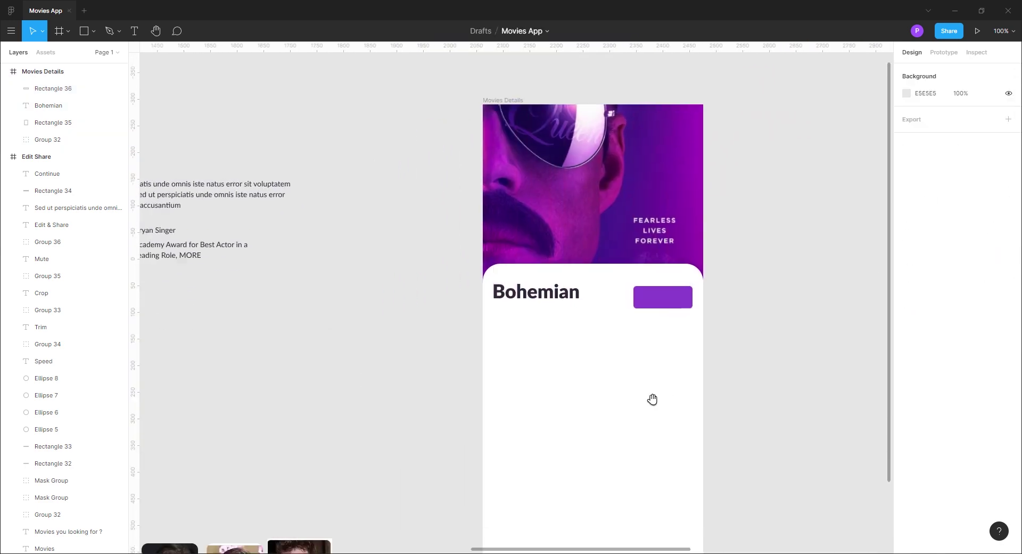
click(564, 298)
drag(564, 297, 564, 298)
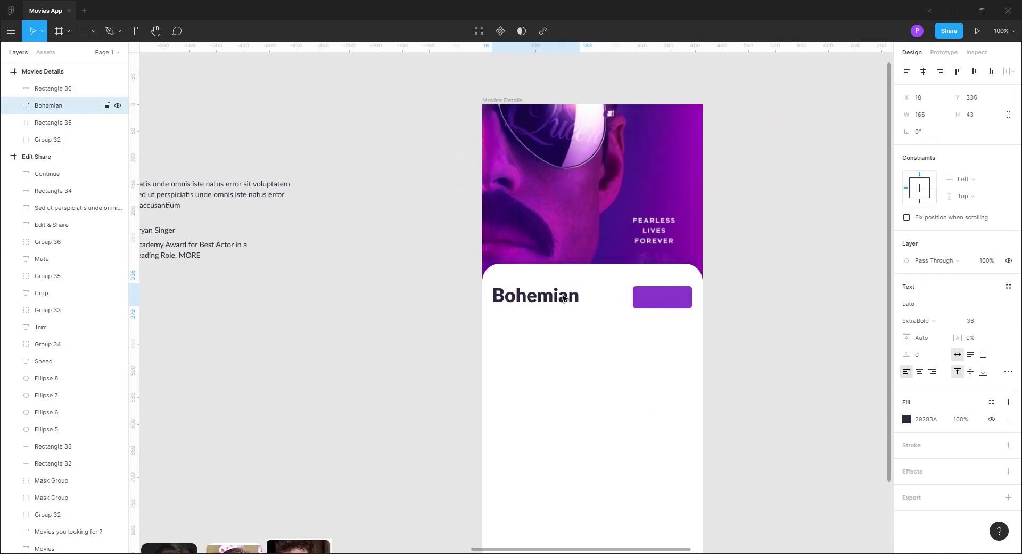
click(271, 387)
Move the loose white star icon onto the purple rating badge.
drag(255, 396, 359, 421)
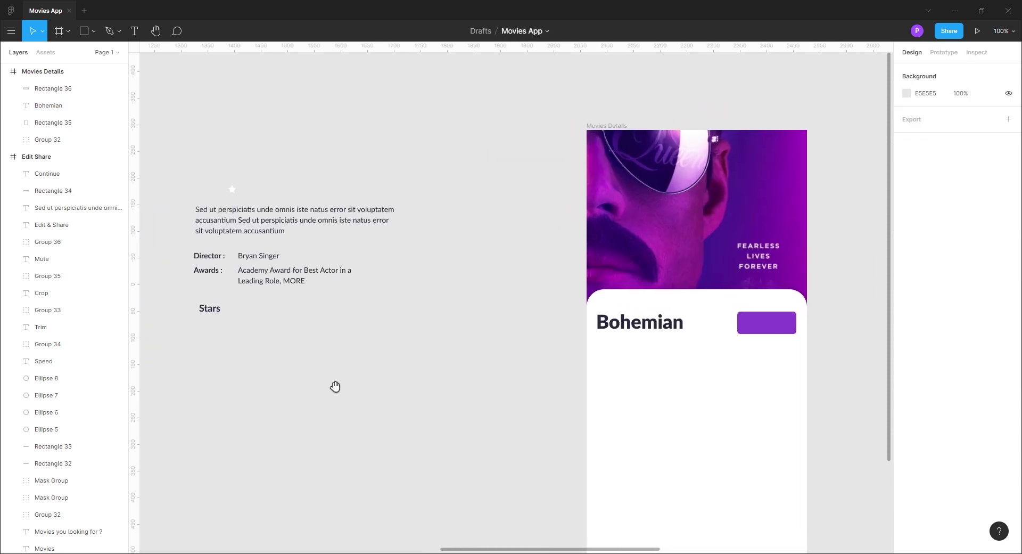
drag(237, 192, 754, 327)
click(516, 368)
Add the text 8.6 on the rating badge and colour it white, FFFFFF.
key(t)
click(774, 328)
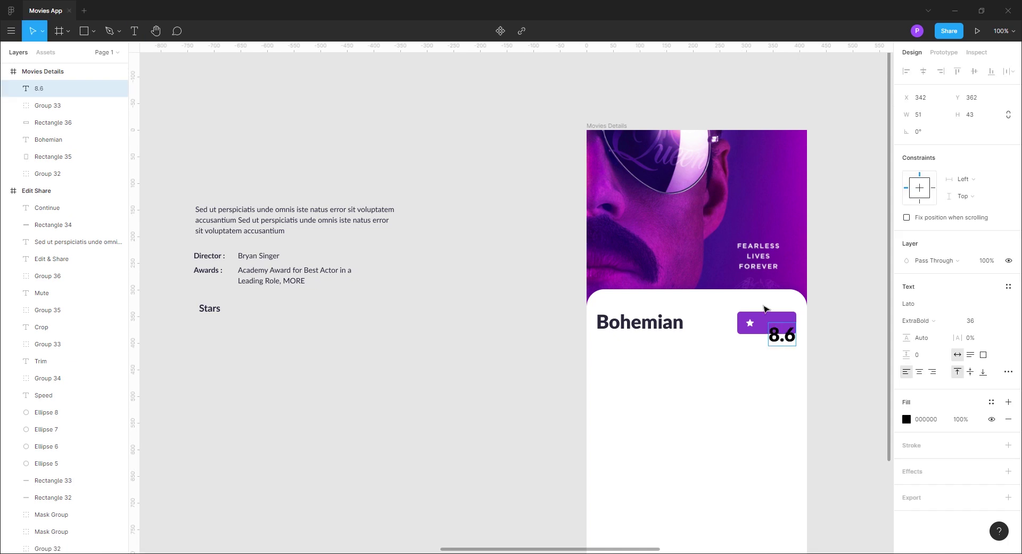
click(907, 419)
text(FFFFFF)
key(Return)
click(883, 276)
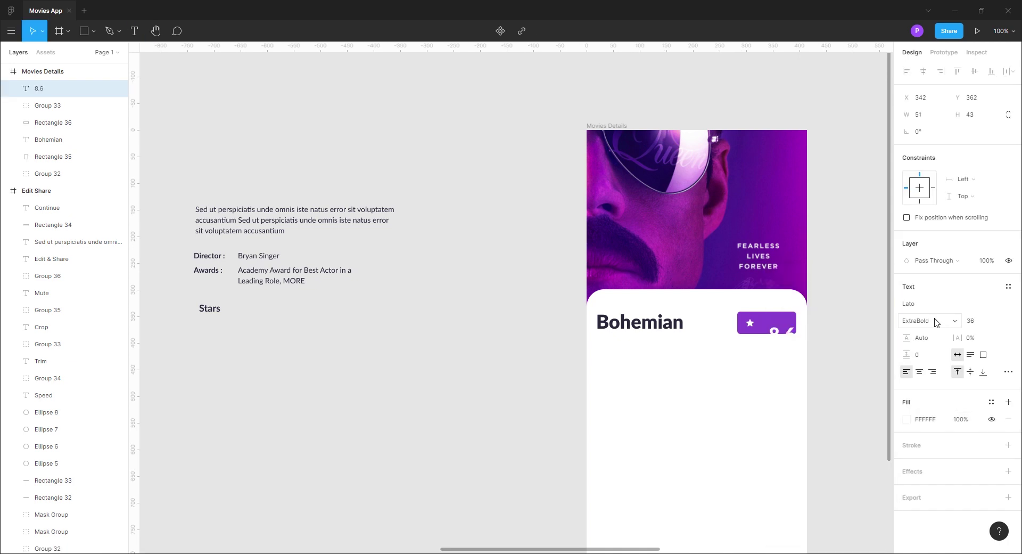
Set the 8.6 rating text to Lato Bold at size 16.
click(936, 322)
click(934, 274)
click(999, 323)
click(993, 287)
click(924, 320)
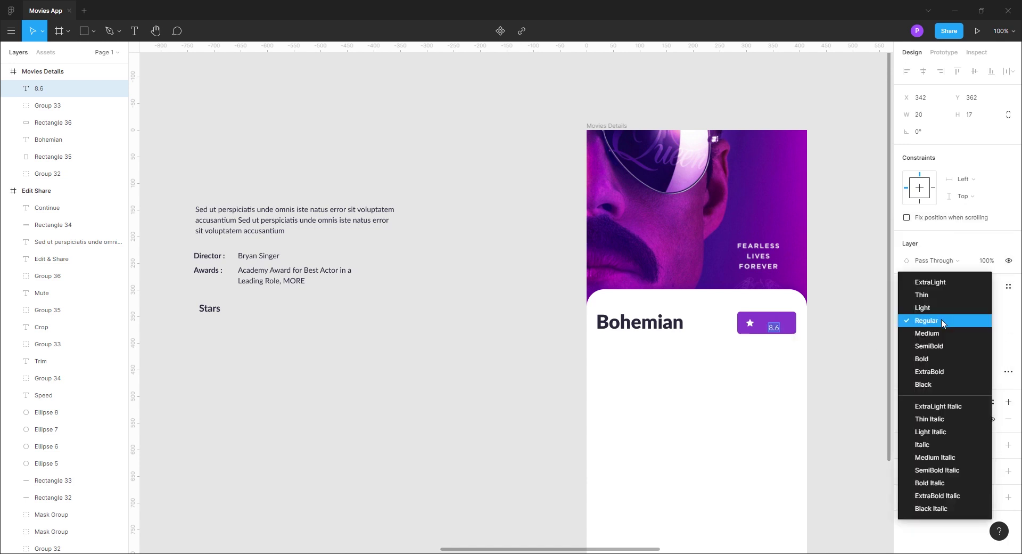
click(955, 345)
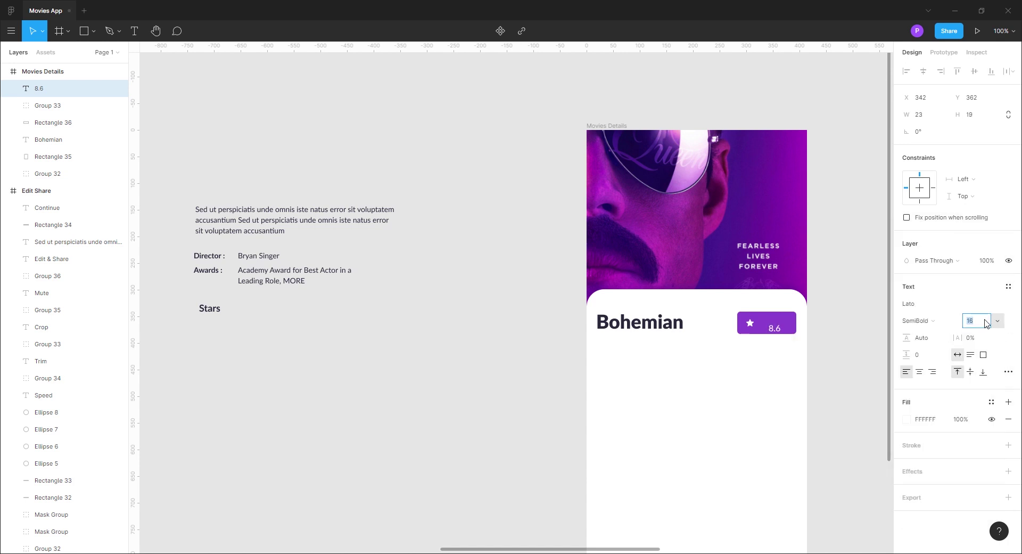
click(928, 322)
click(931, 333)
Centre the 8.6 text vertically in the badge beside the star and narrow the purple badge from its left edge.
drag(780, 333, 752, 332)
click(828, 349)
click(747, 332)
click(856, 352)
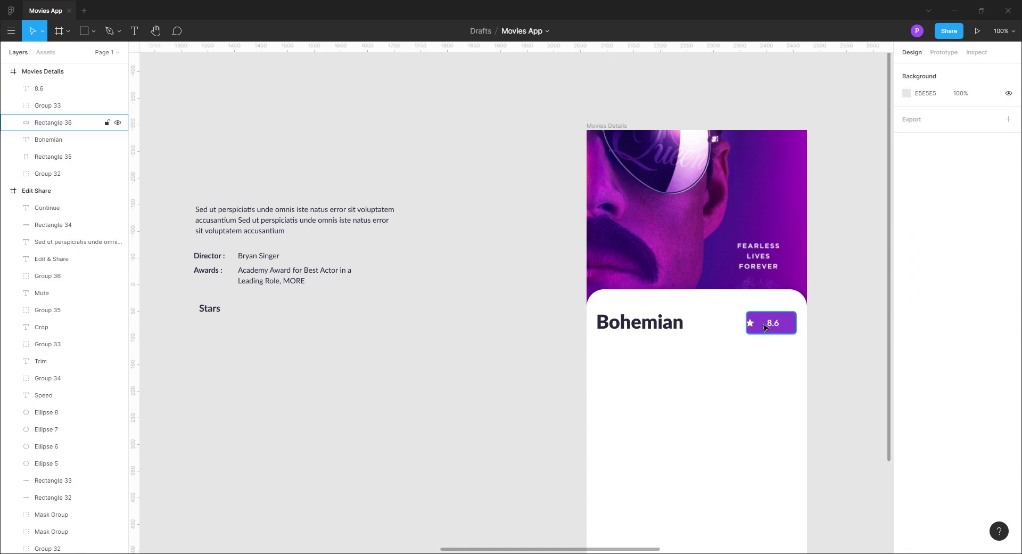
Shift the star icon and the 8.6 text to the right within the purple rating badge.
click(750, 323)
key(shift+Right)
click(773, 323)
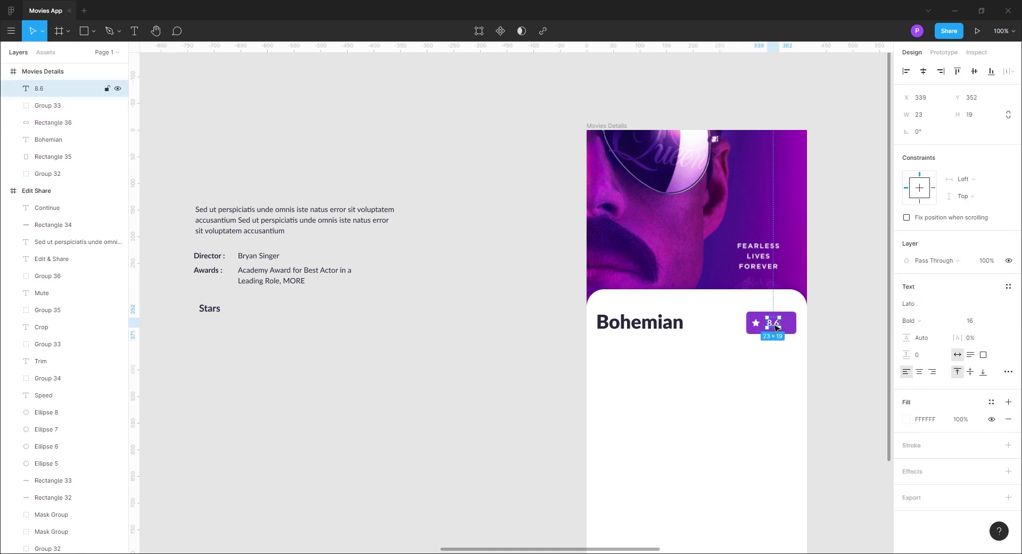
key(shift+Right)
click(520, 433)
Move the loose description paragraph under the Bohemian title and nudge it right to line up with the title.
drag(520, 433, 415, 422)
drag(297, 211, 701, 351)
click(493, 408)
click(631, 358)
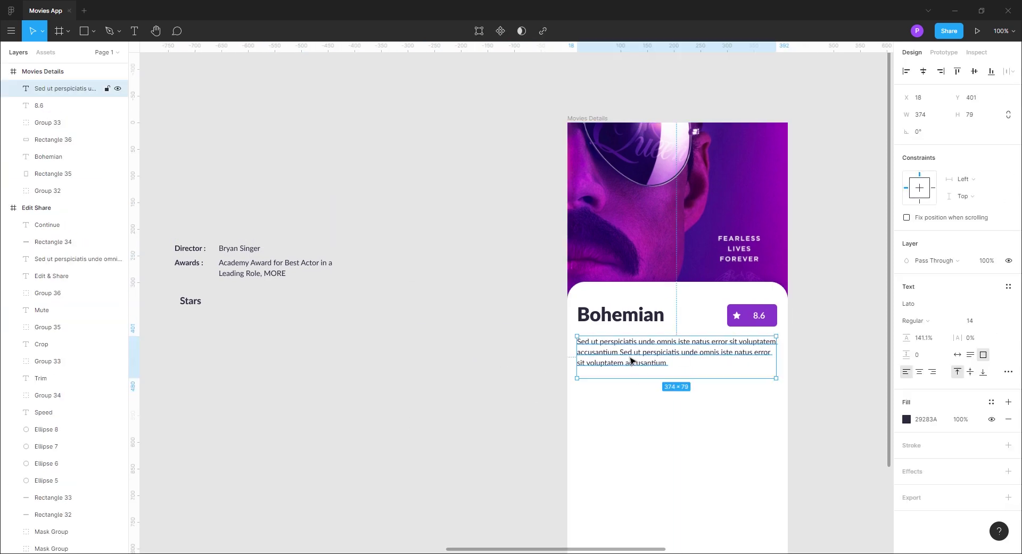
key(Right)
key(Right)
Move the loose Director and Awards text lines together below the description paragraph.
drag(376, 432, 343, 388)
drag(173, 188, 626, 355)
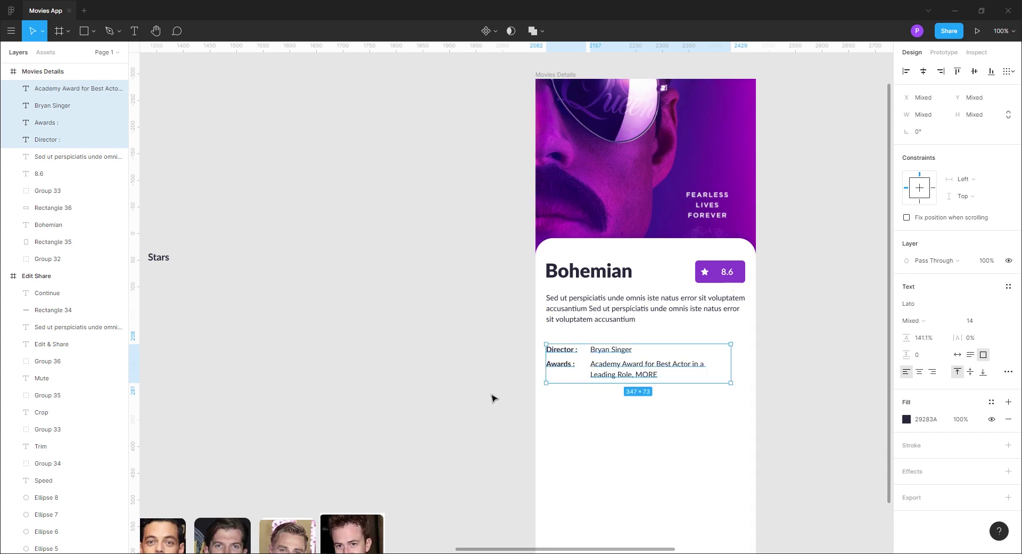
click(493, 398)
Move the loose Stars heading below the Awards text, aligned with the other labels.
scroll(506, 399, down, 2)
scroll(517, 399, left, 1)
drag(200, 213, 595, 358)
click(548, 353)
Extend the white info panel's top edge up to Y 253 over the poster and lock the panel.
scroll(381, 336, up, 3)
scroll(381, 336, right, 2)
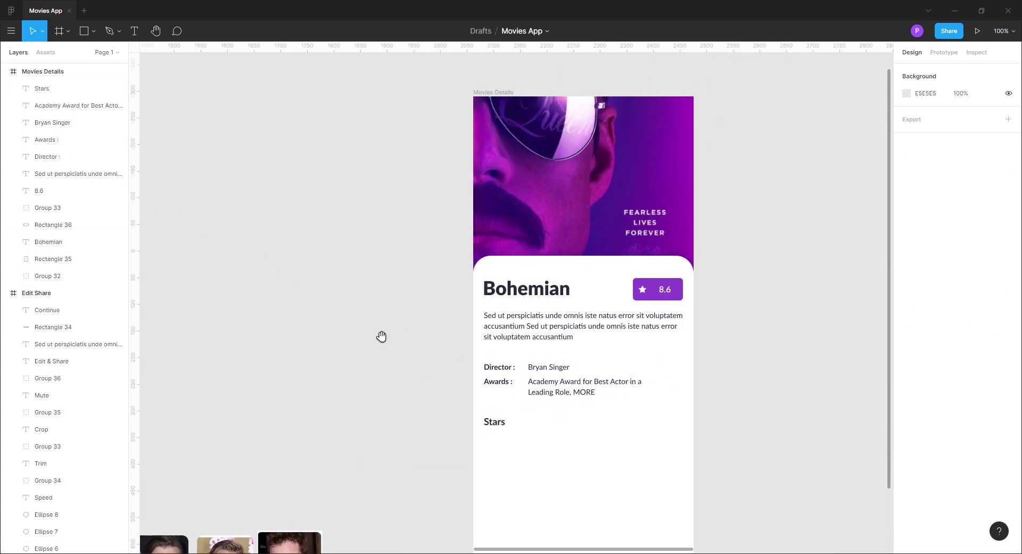
click(574, 268)
drag(593, 261, 593, 236)
click(757, 331)
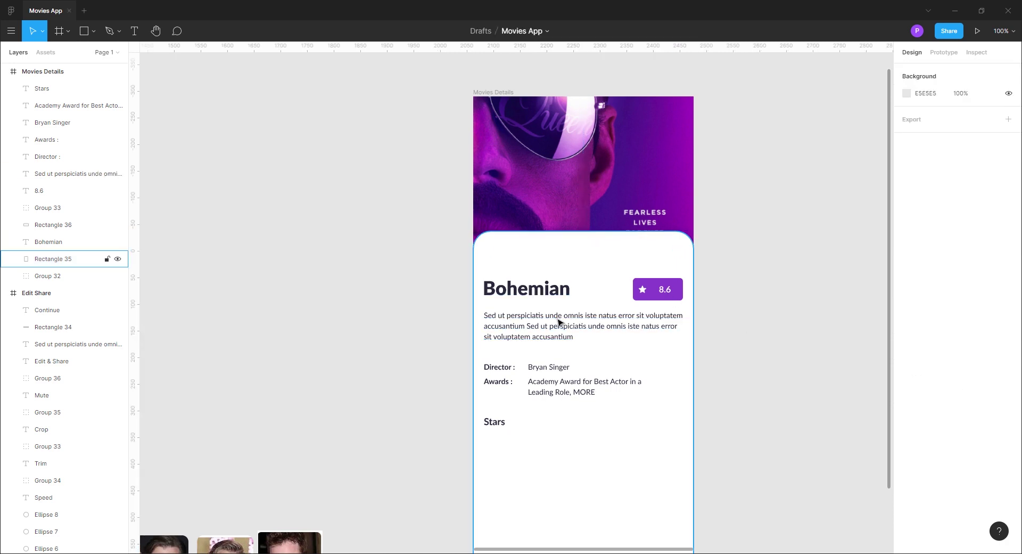
click(633, 464)
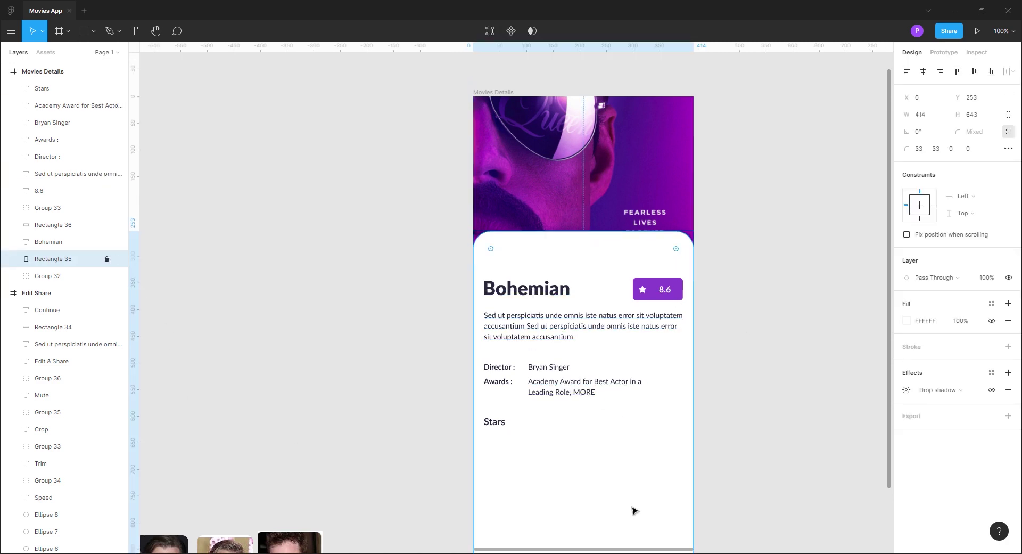
Move the title, rating badge, description, Director and Awards lines and Stars heading up 40 px together.
click(629, 302)
drag(436, 444, 709, 285)
key(shift+Up)
key(shift+Up)
key(shift+Up)
key(shift+Up)
Move the poster group down to Y -2 behind the white info panel.
click(569, 164)
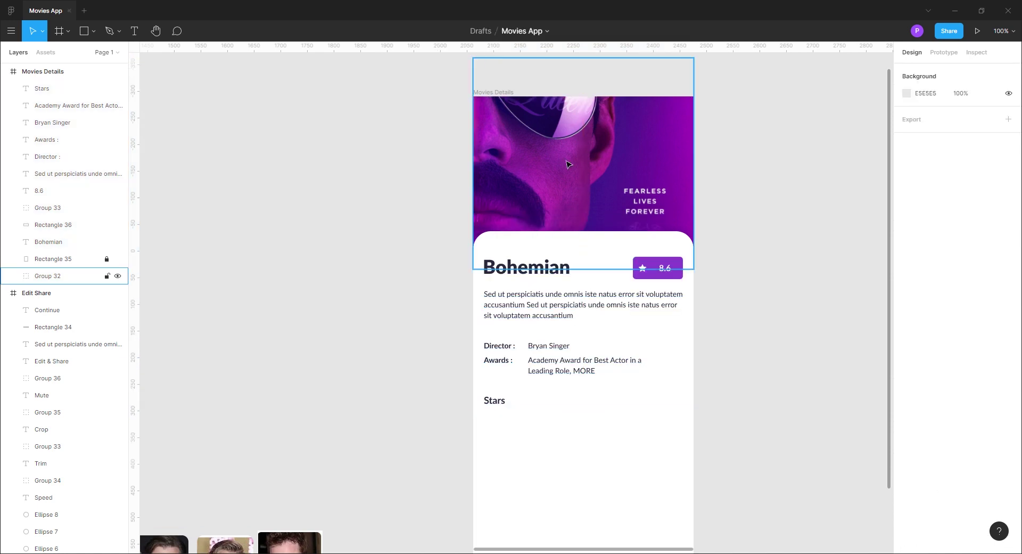
key(shift+Down)
key(shift+Down)
key(shift+Down)
key(shift+Down)
key(shift+Down)
key(shift+Down)
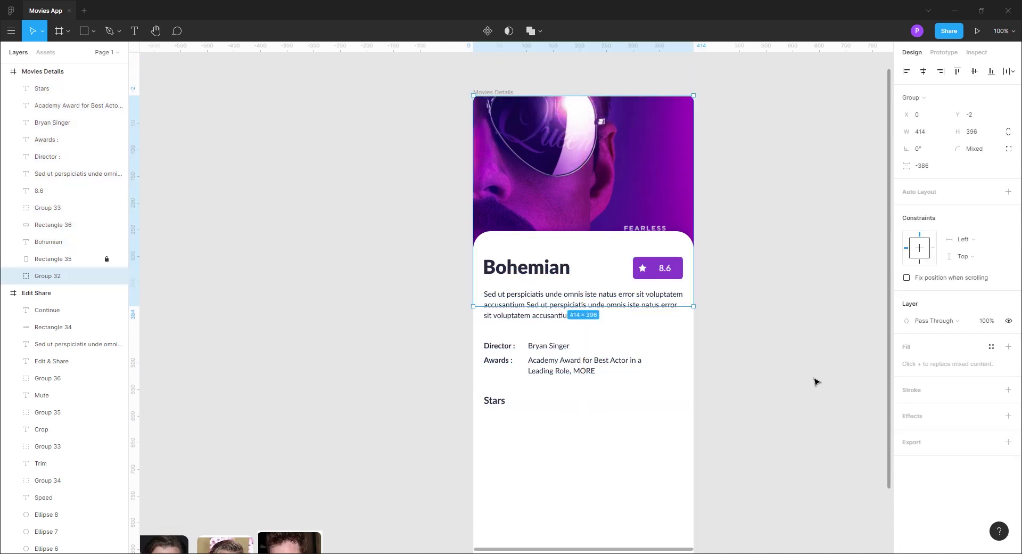
click(815, 381)
Move the four cast photos with their names and roles below the Stars heading in the Movies Details frame.
scroll(391, 442, down, 5)
scroll(424, 384, left, 5)
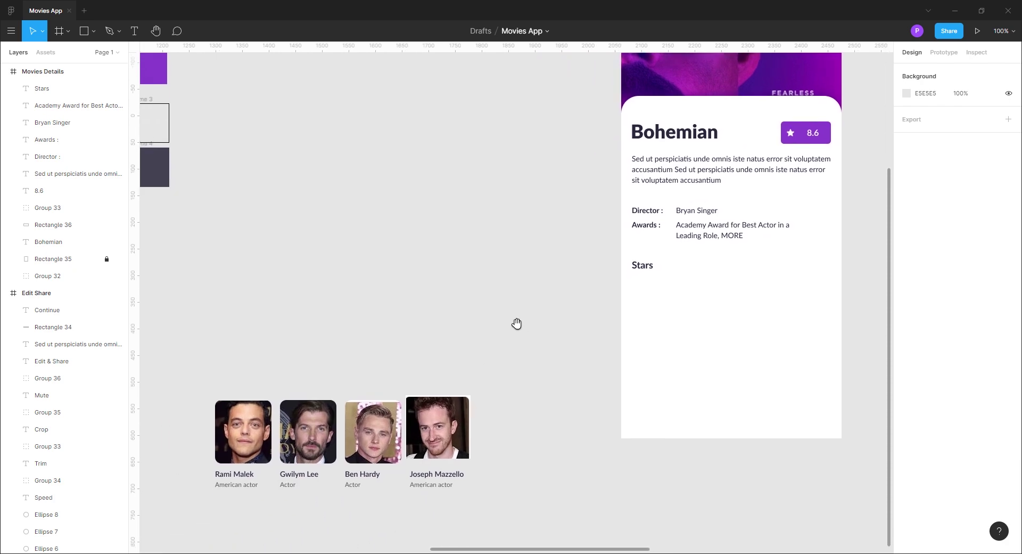
drag(453, 499, 198, 398)
drag(240, 438, 655, 323)
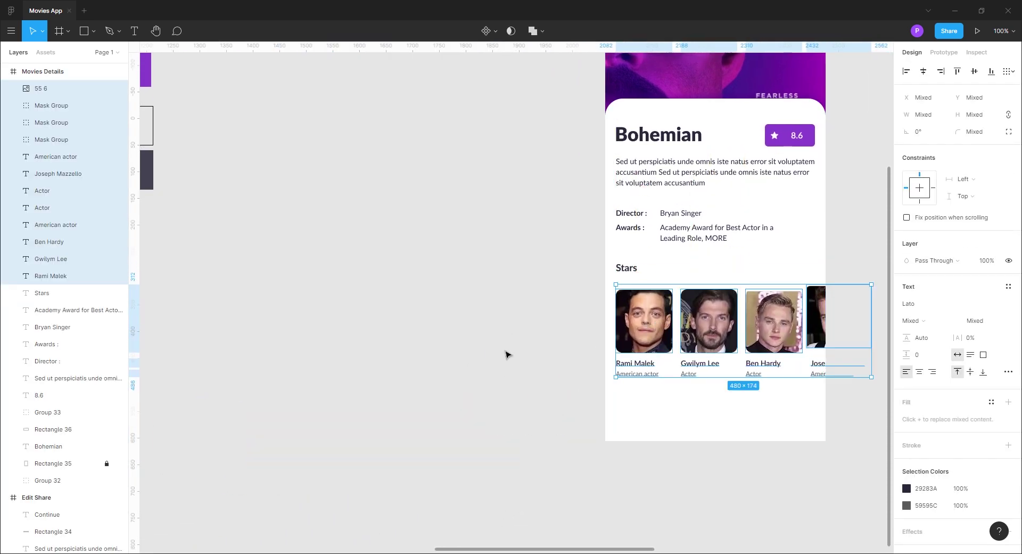
click(507, 355)
Nudge the fourth cast member's photo, name and role together about 10 px down and 5 px right.
drag(567, 402, 285, 372)
drag(600, 389, 538, 285)
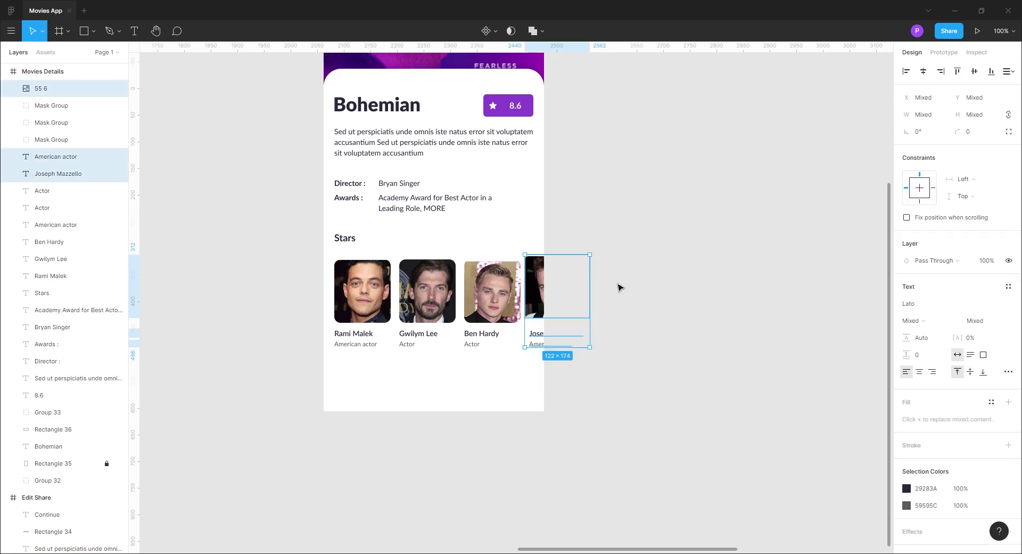
key(Down)
key(Down)
key(Down)
key(Down)
key(Down)
key(Down)
key(Down)
key(Down)
key(Down)
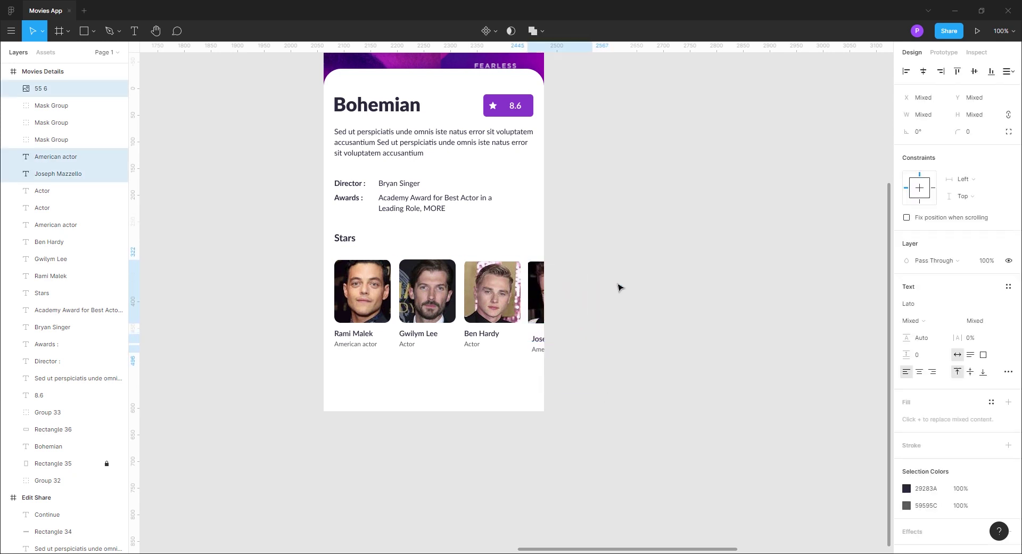
click(327, 449)
Copy the navigation bar from the Movies screen, group the pasted copy and place it along the lower edge of Movies Details.
scroll(327, 449, right, 10)
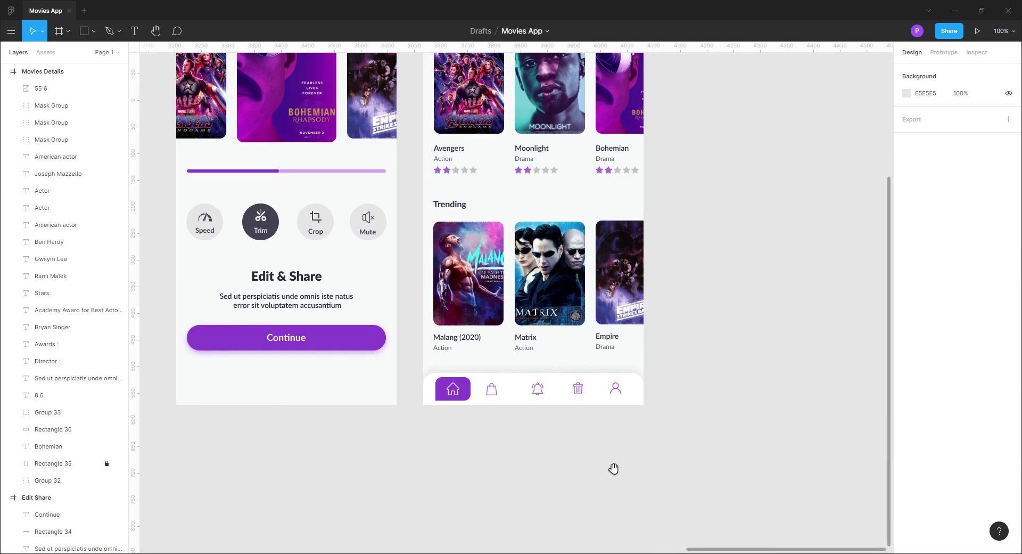
drag(706, 430, 427, 404)
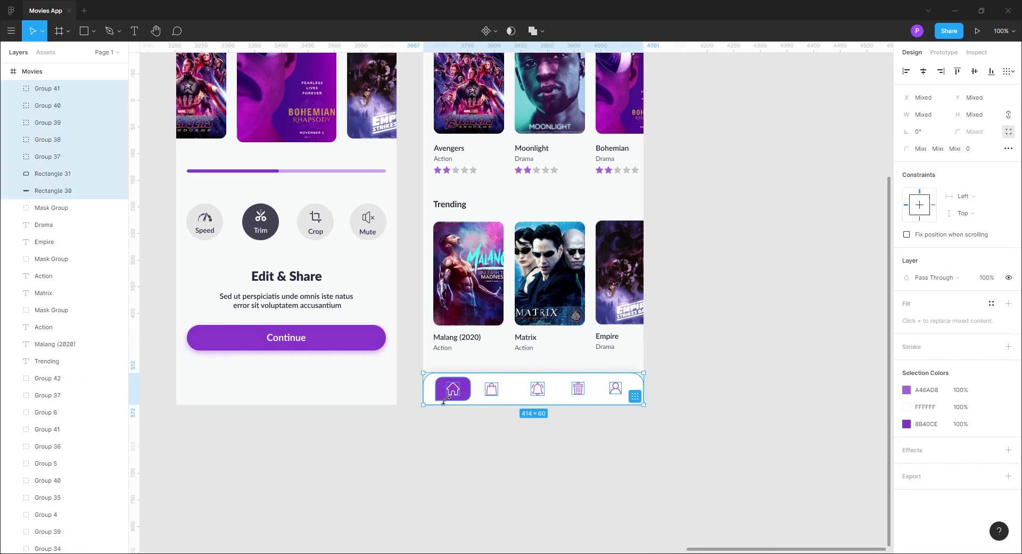
click(304, 460)
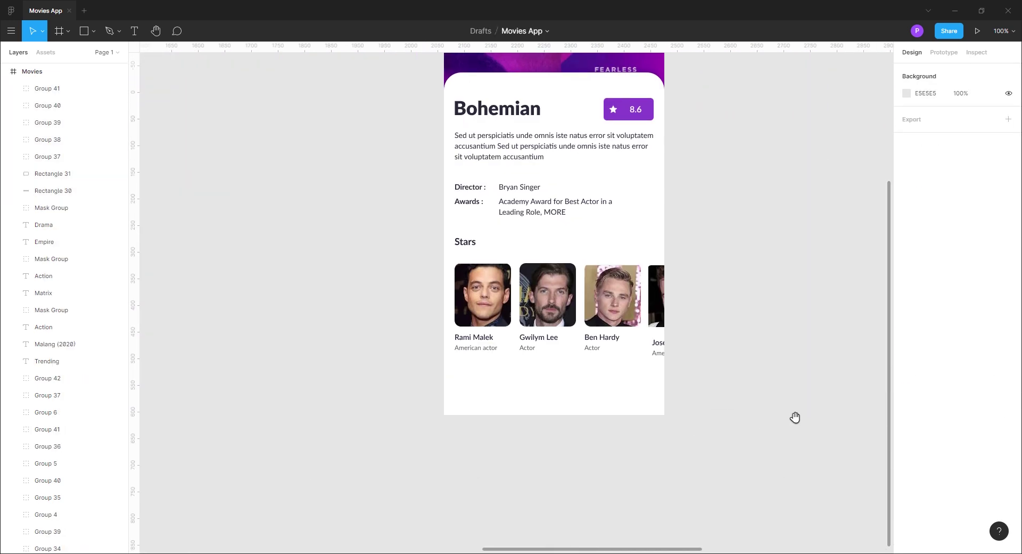
scroll(449, 419, right, 4)
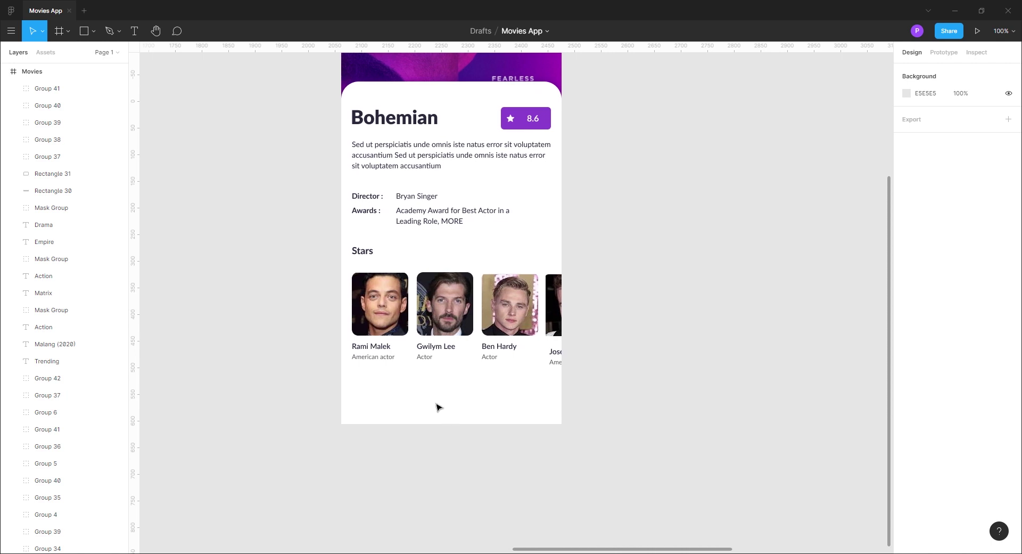
key(ctrl+v)
key(ctrl+g)
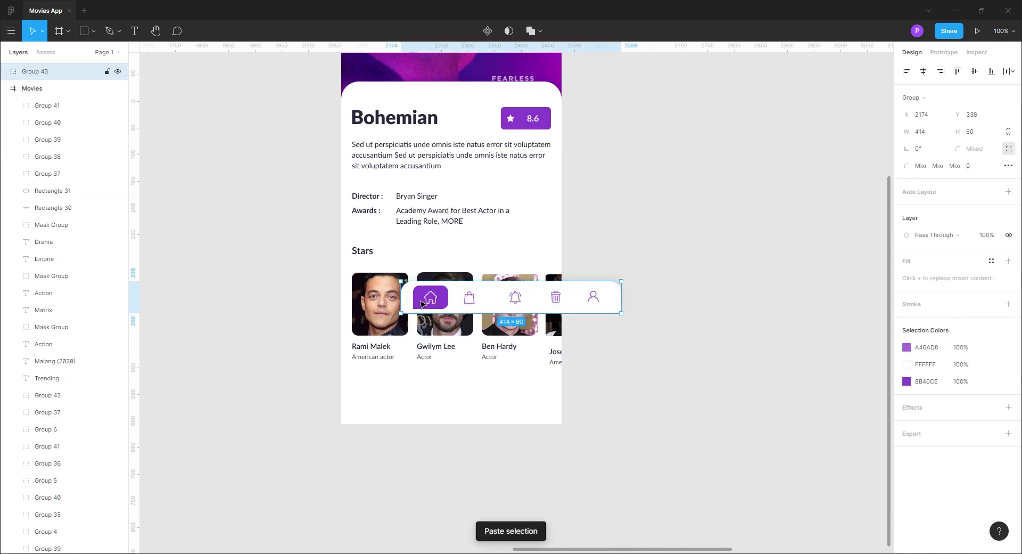
drag(410, 305, 348, 411)
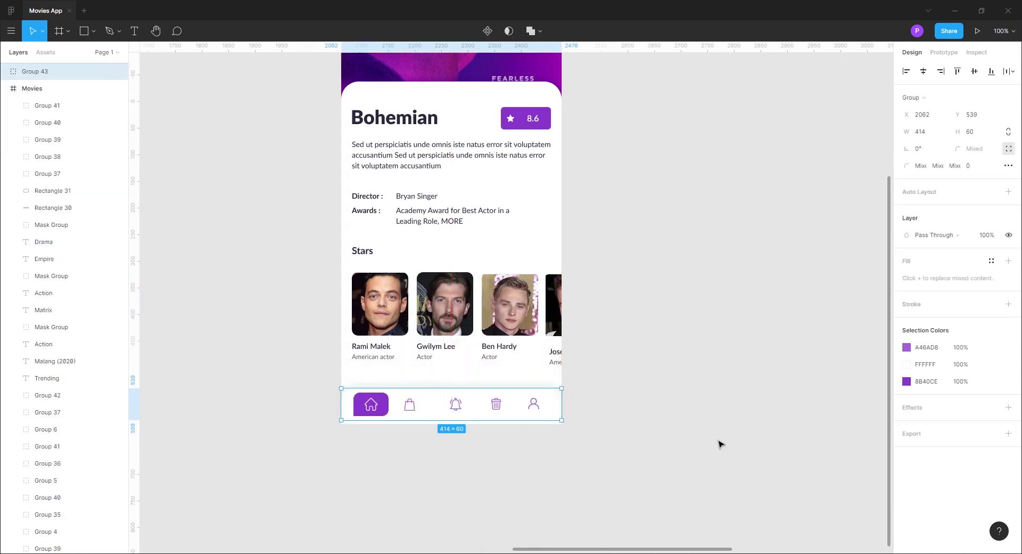
click(704, 411)
scroll(685, 395, up, 3)
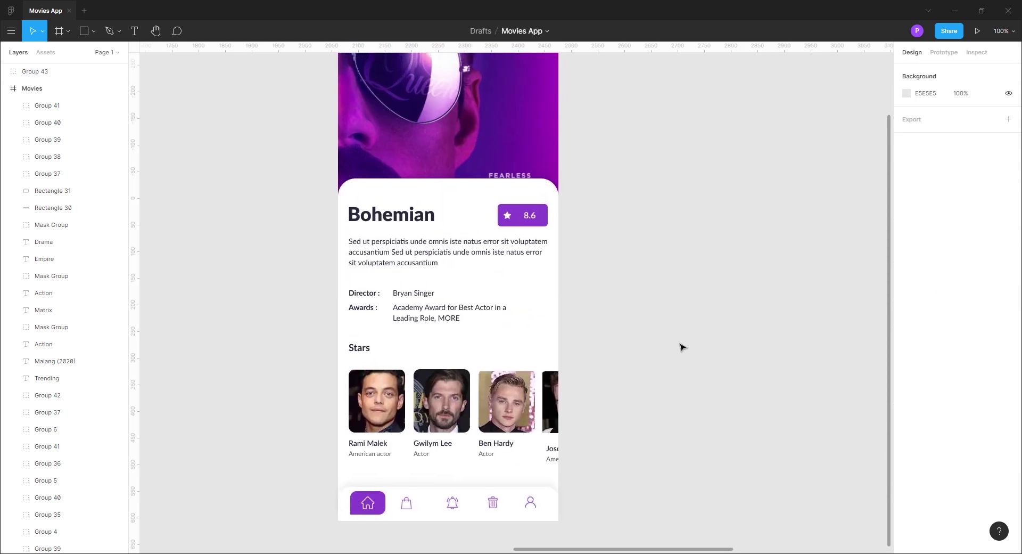
click(556, 408)
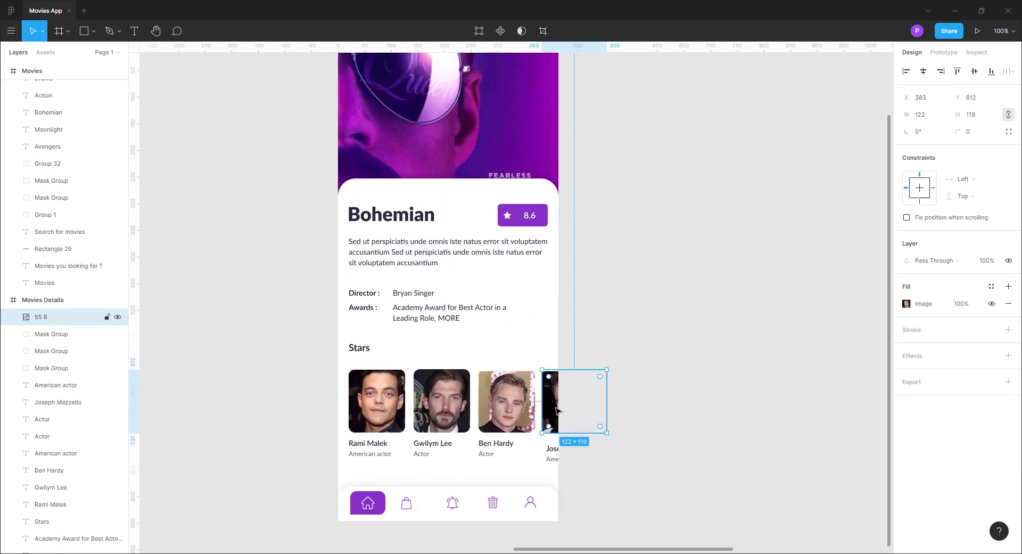
click(693, 409)
drag(675, 314, 673, 382)
drag(687, 455, 477, 418)
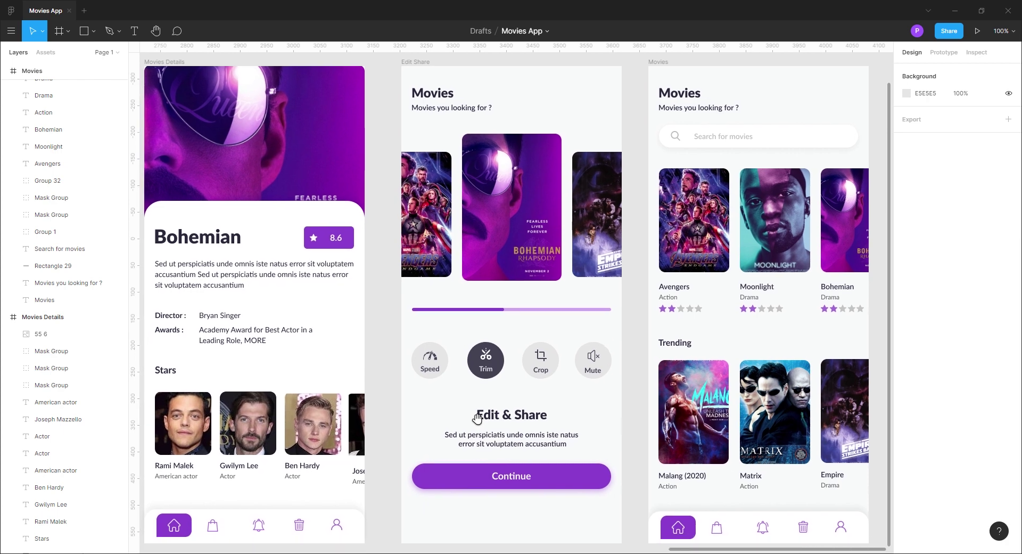